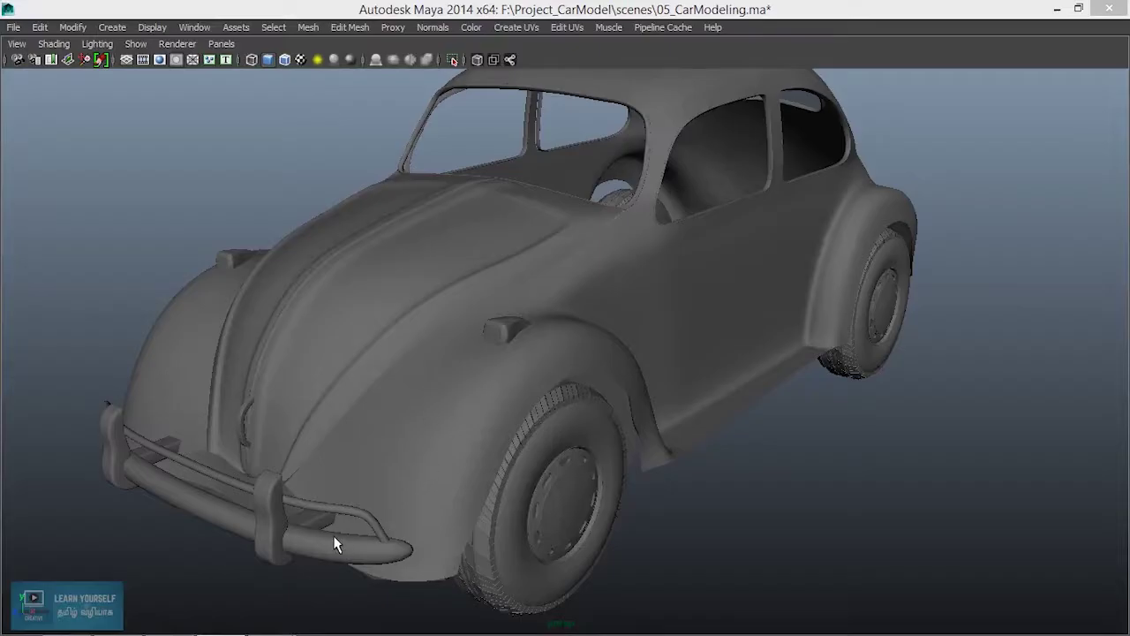
Step: Orbit and zoom around the Beetle's front fender, then select the body mesh polySurface15
mouse_move(416, 519)
alt+mouse_down()
mouse_move(429, 517)
mouse_move(351, 521)
alt+mouse_up()
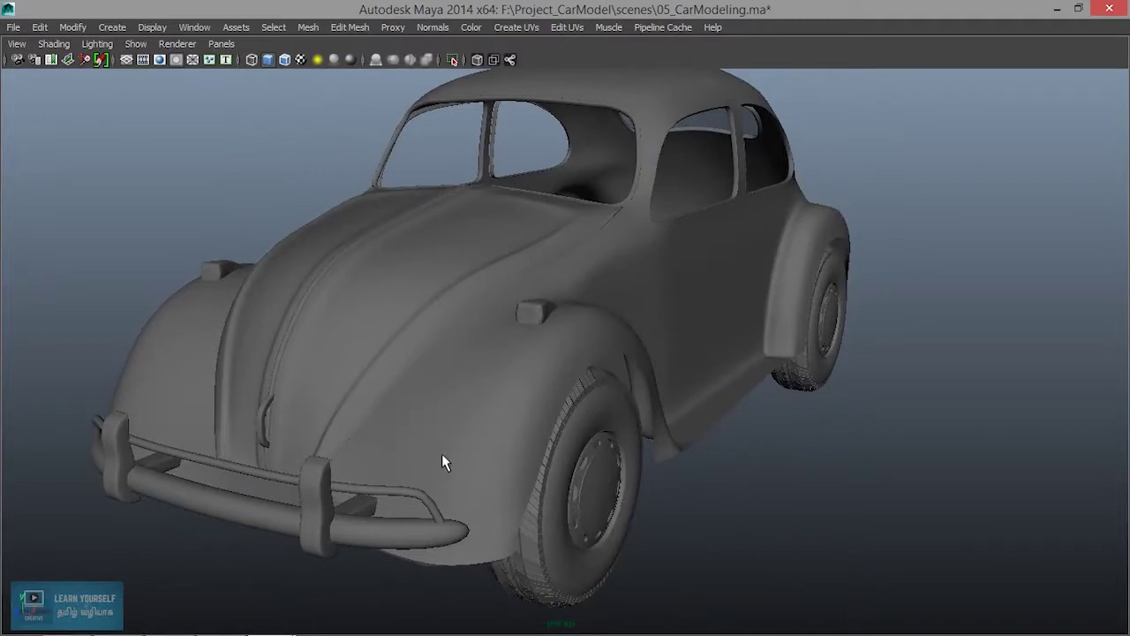
scroll(441, 453, up, 5)
scroll(426, 459, up, 2)
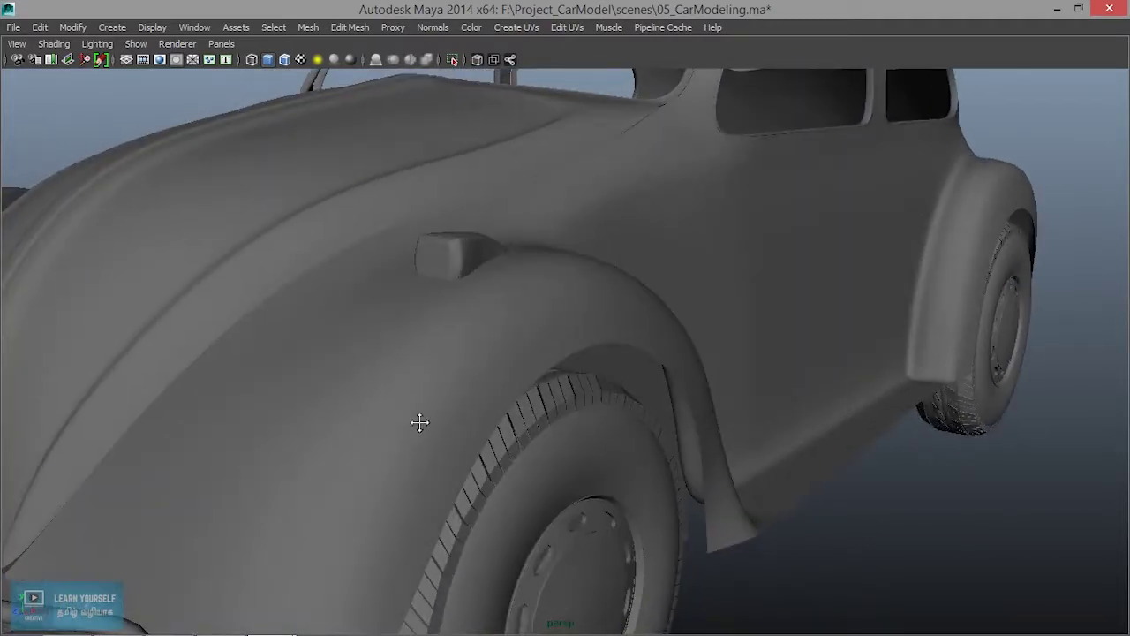
scroll(417, 423, down, 3)
click(418, 421)
scroll(340, 412, down, 2)
shift+click(335, 409)
alt+drag(407, 433, 781, 532)
click(780, 531)
click(468, 371)
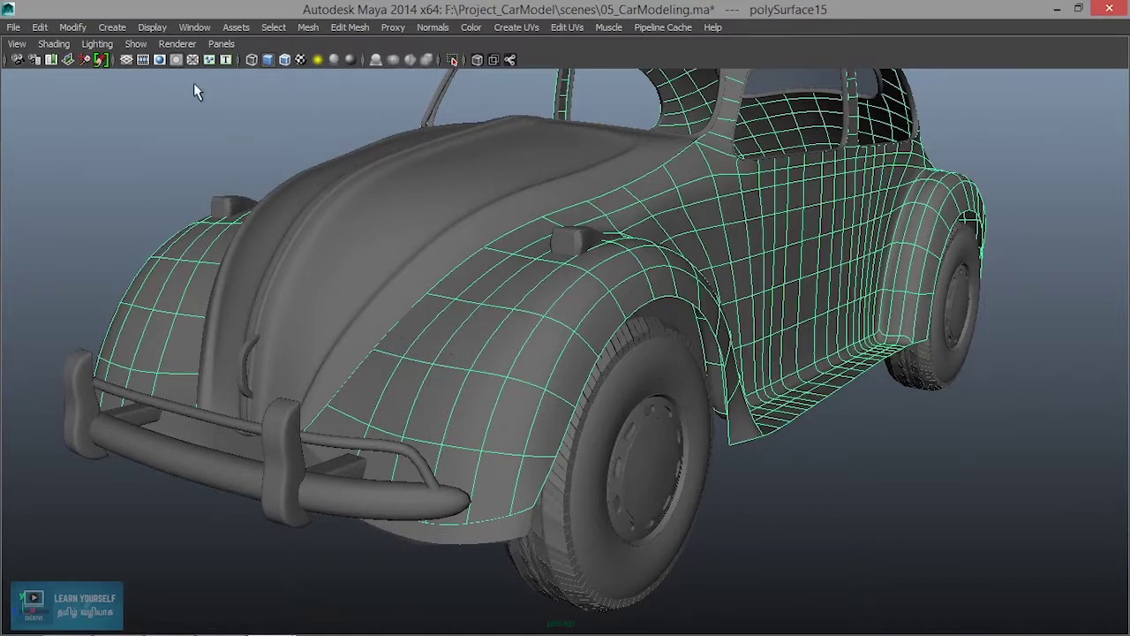
click(112, 27)
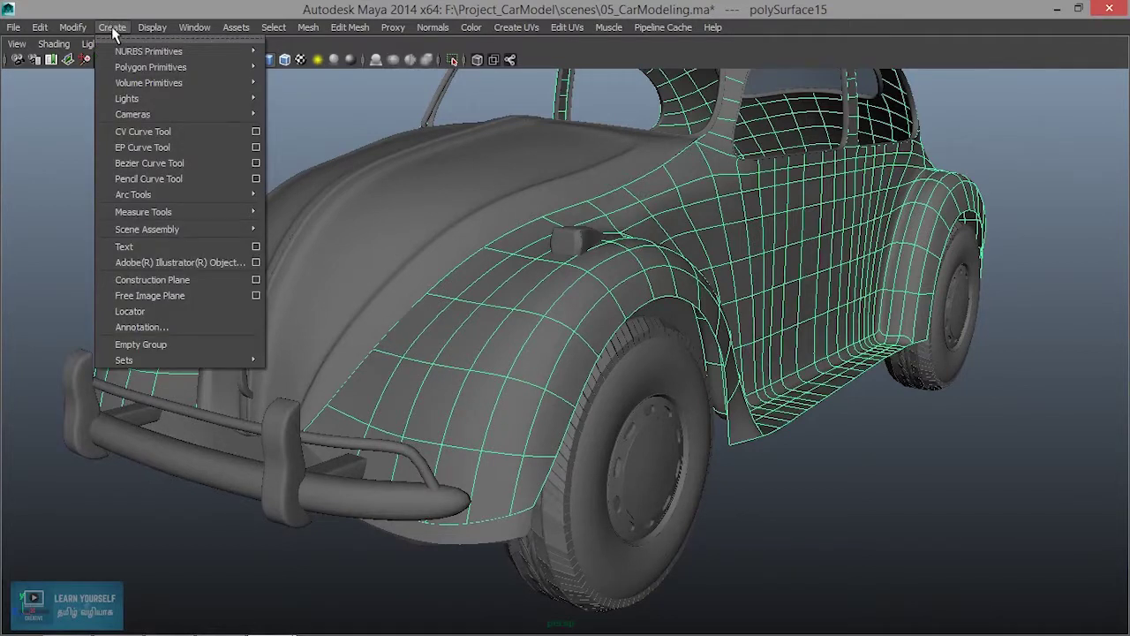
Step: Restore the full interface, create a polygon cylinder and move it forward along Z
click(780, 492)
key(ctrl+space)
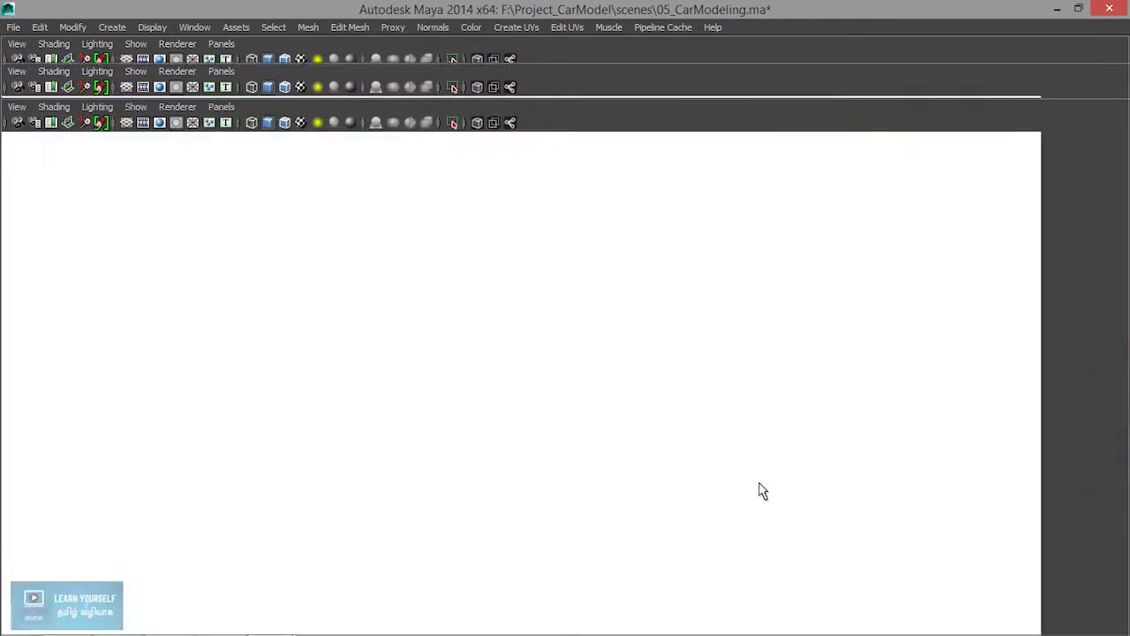
click(110, 102)
key(w)
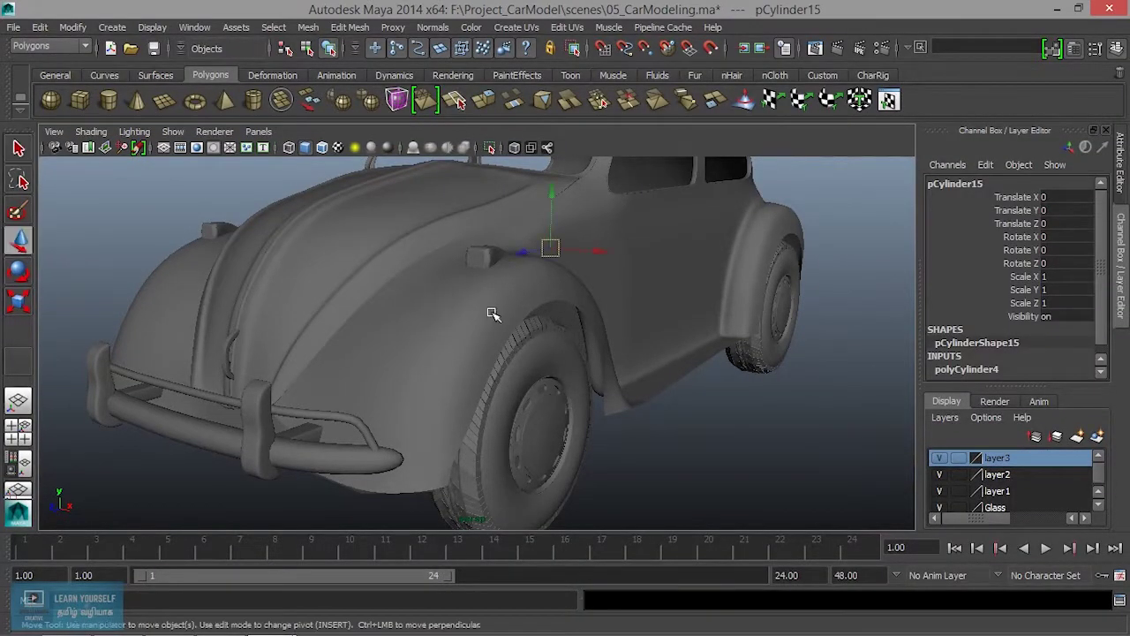
mouse_move(528, 254)
mouse_down()
mouse_move(263, 298)
mouse_move(493, 344)
mouse_up()
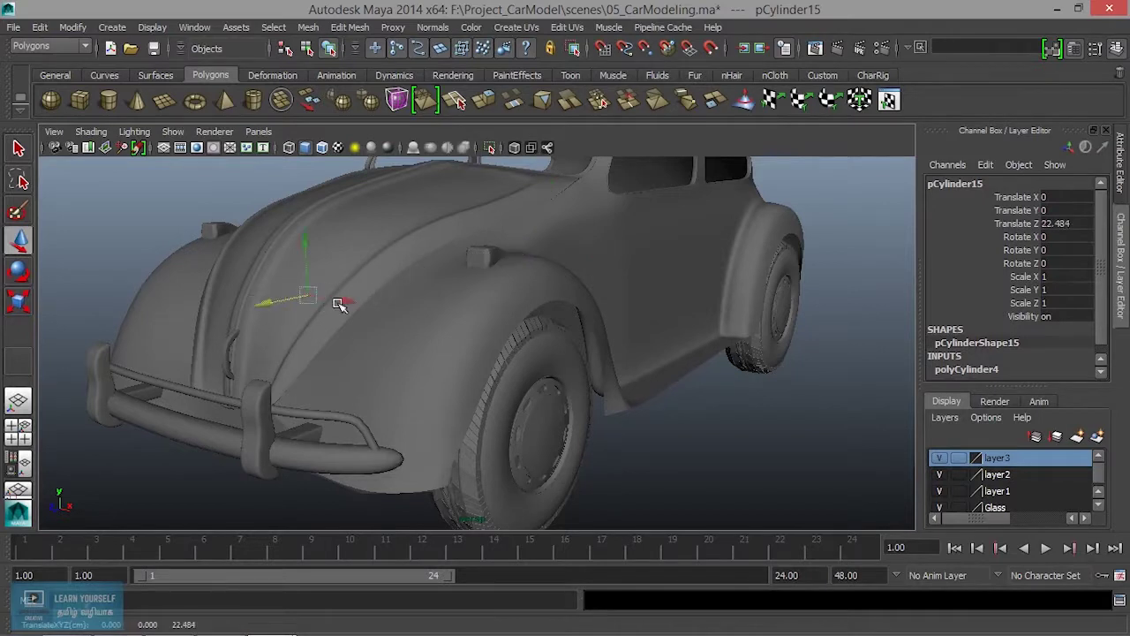
drag(414, 326, 393, 334)
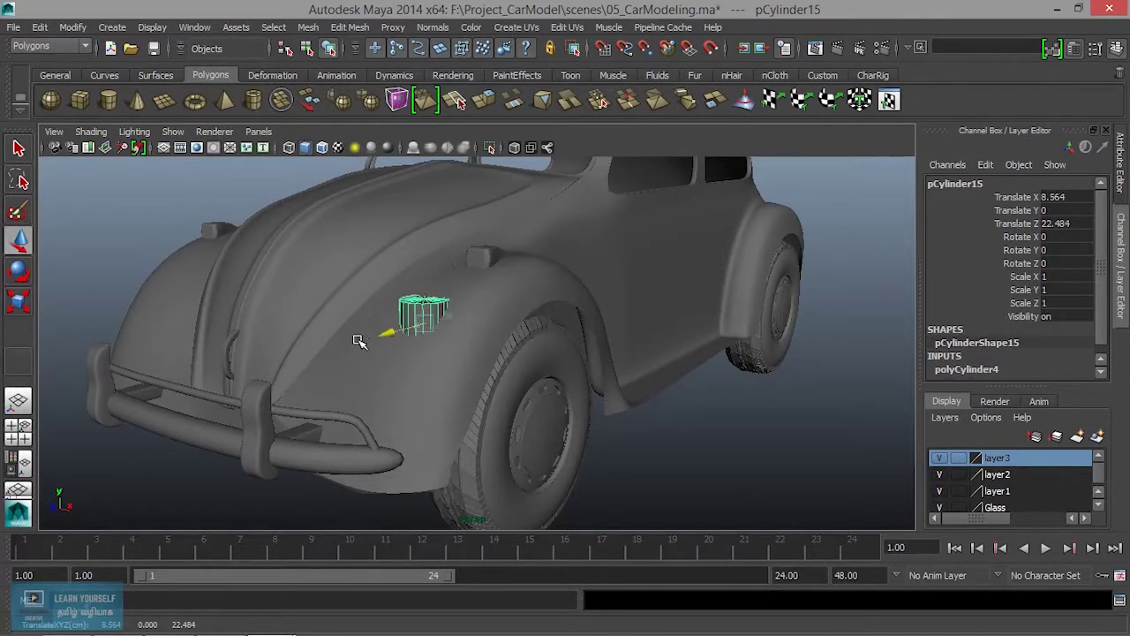
Step: Rotate the cylinder to Rotate X 90 so it faces forward
key(e)
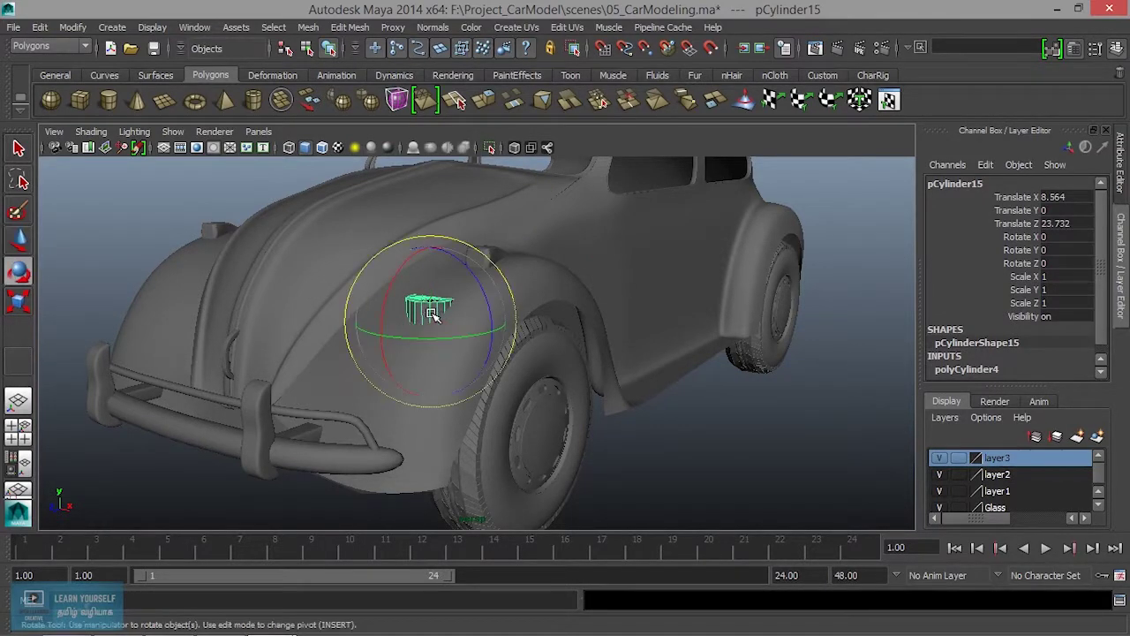
drag(405, 275, 386, 311)
double_click(1054, 236)
text(0)
key(Return)
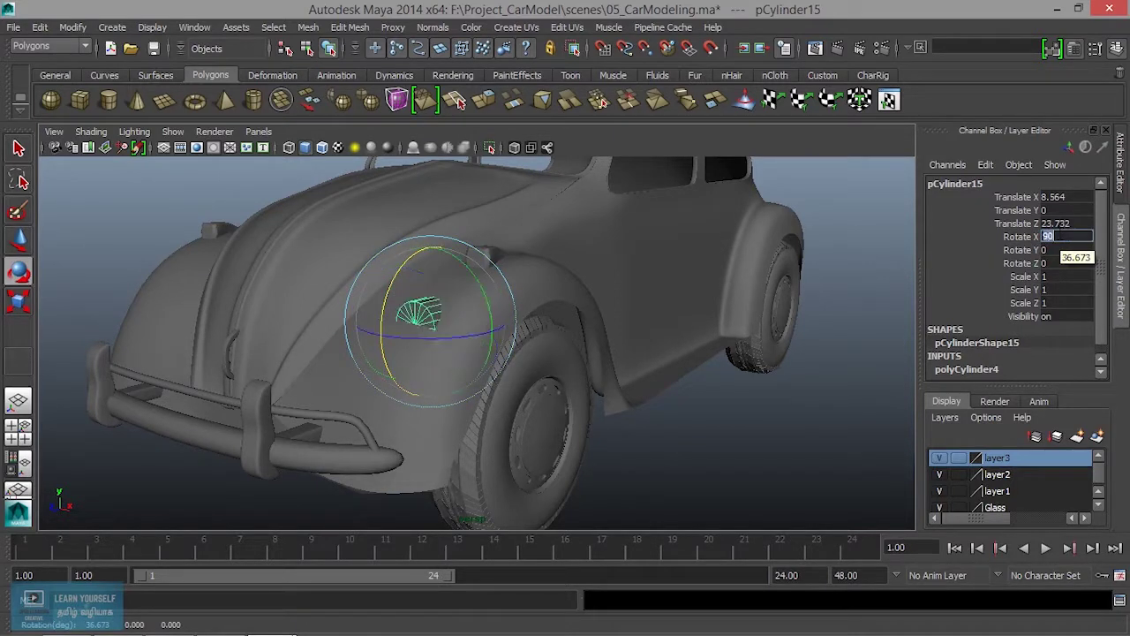
mouse_move(685, 270)
alt+mouse_down()
mouse_move(418, 425)
mouse_move(477, 354)
mouse_move(533, 340)
mouse_move(426, 399)
mouse_move(336, 386)
alt+mouse_up()
Step: Scale the cylinder to 1.546, lower it to Translate Y -1.28, and return to the four-view layout
key(r)
key(w)
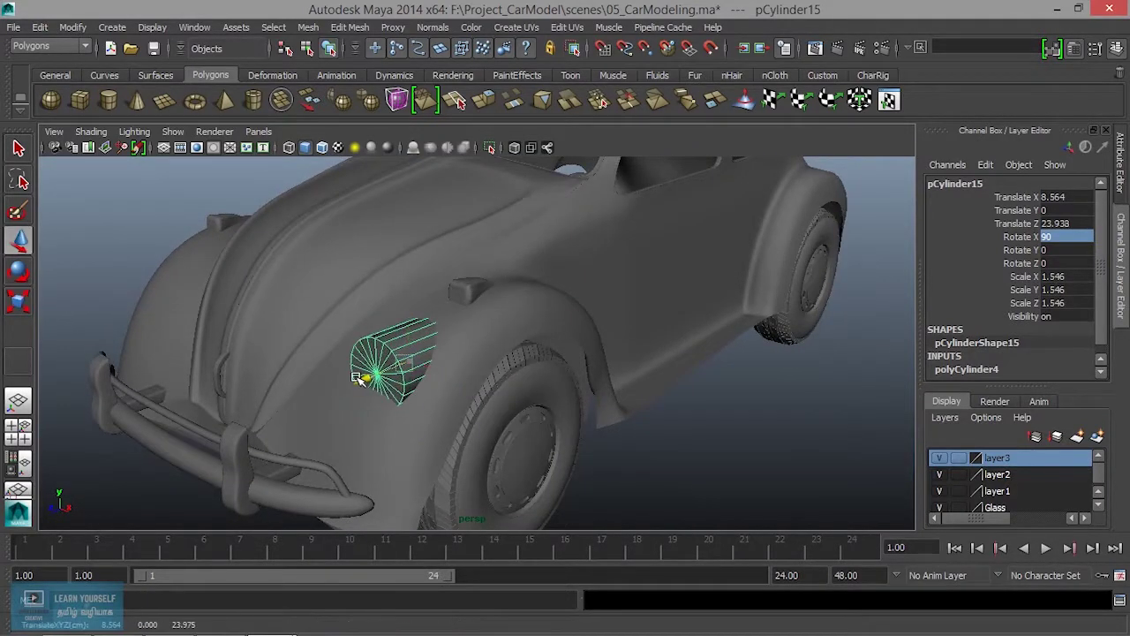
drag(380, 321, 374, 343)
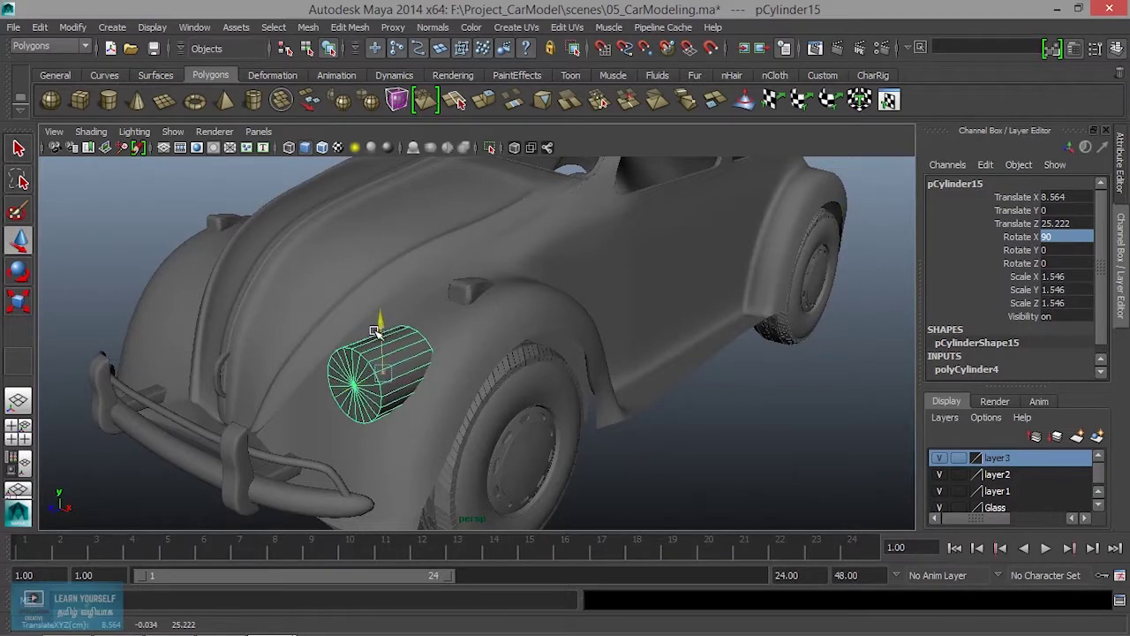
alt+drag(391, 415, 323, 362)
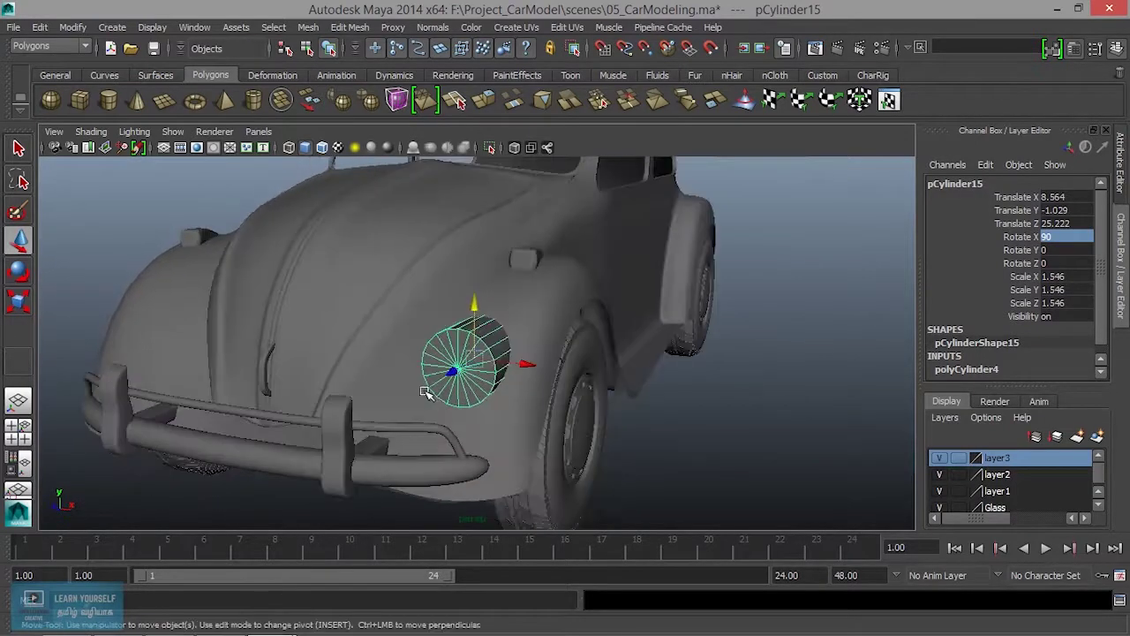
drag(274, 303, 278, 306)
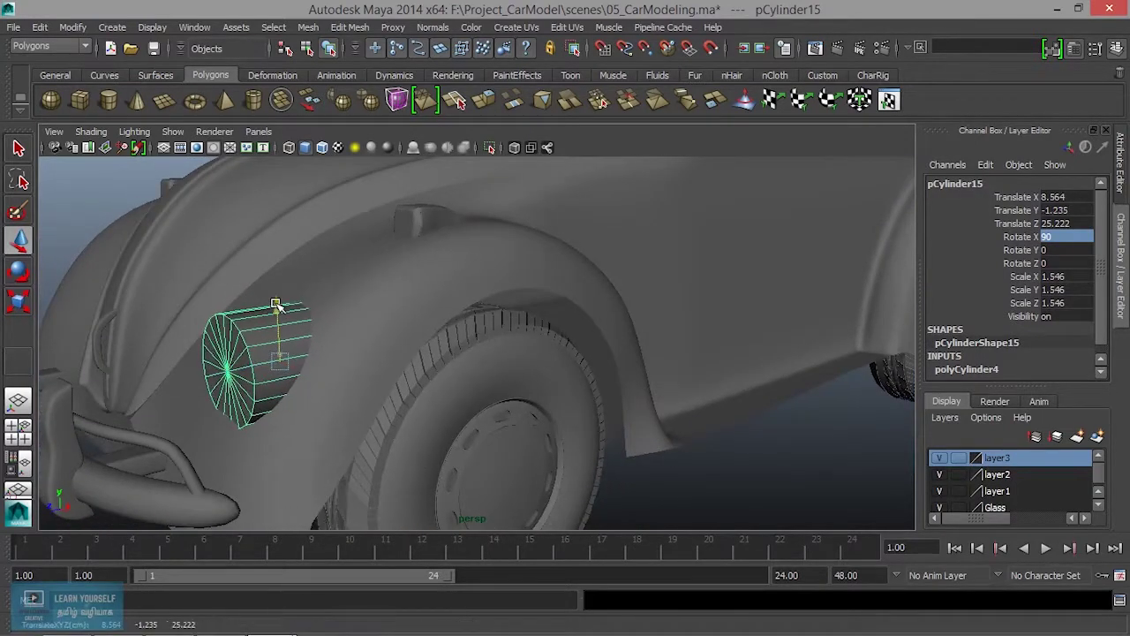
key(space)
key(space)
Step: In the front view, move the cylinder to Translate X 7.63 and Y -0.637
scroll(452, 402, down, 1)
scroll(455, 399, down, 1)
scroll(459, 398, down, 1)
scroll(459, 397, down, 1)
scroll(457, 398, up, 3)
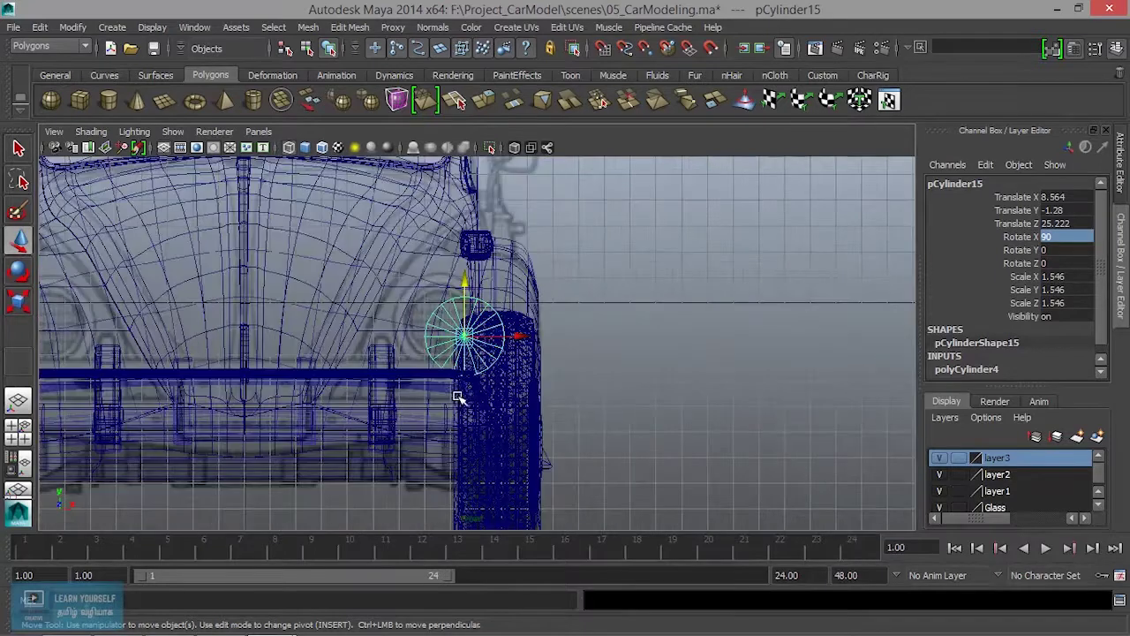
drag(514, 339, 494, 334)
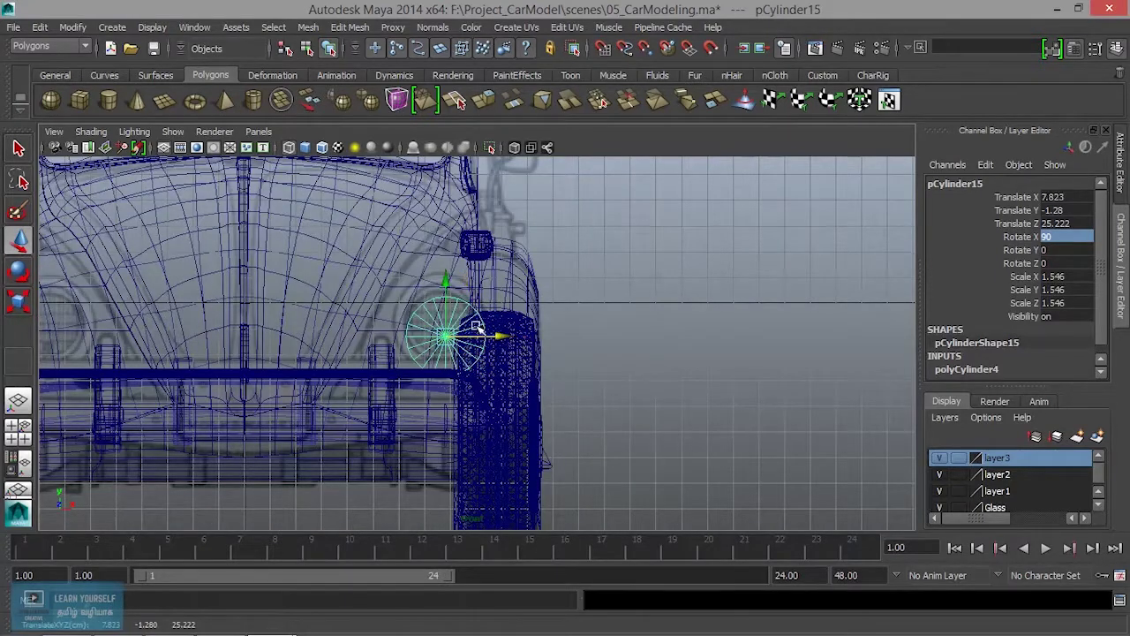
drag(448, 281, 448, 264)
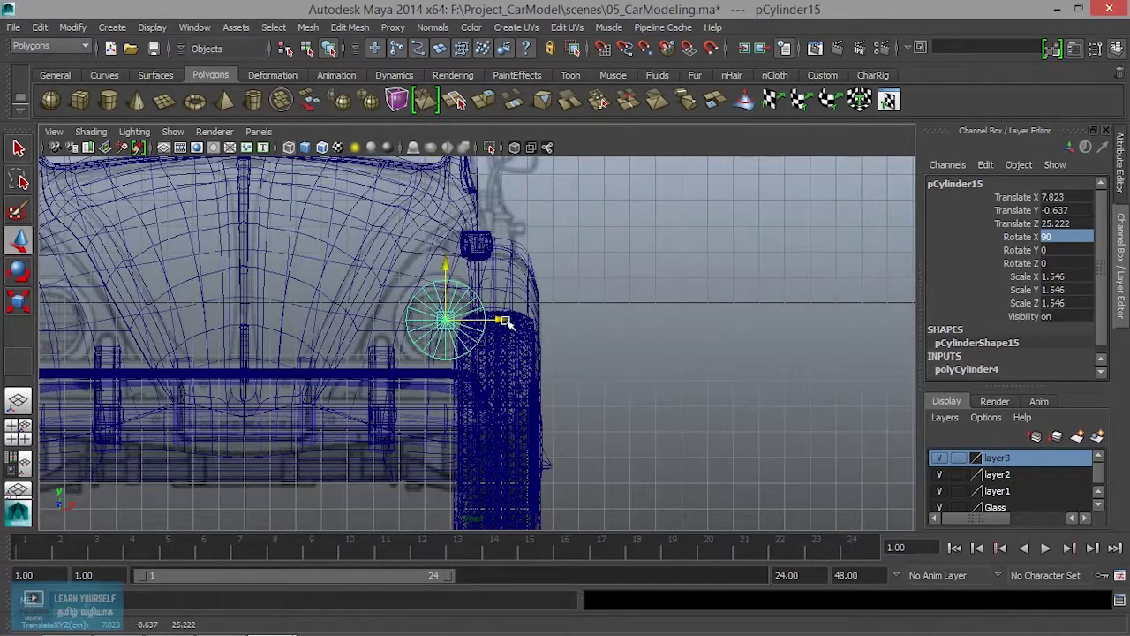
drag(505, 322, 499, 323)
scroll(525, 357, down, 5)
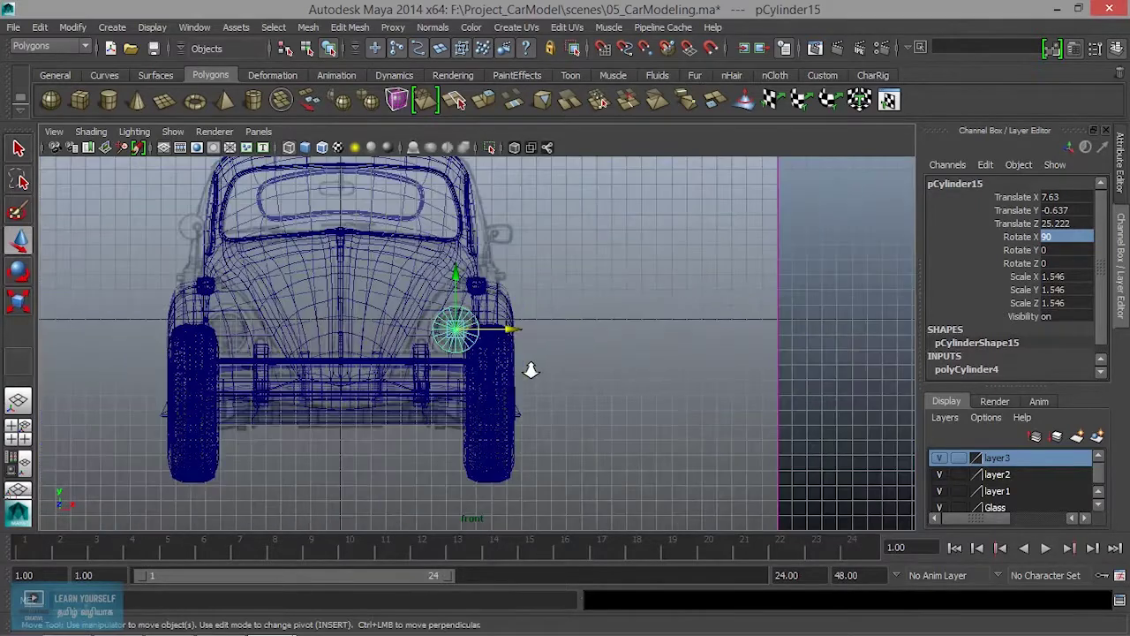
Step: Center the cylinder in the side view and turn on Wireframe on Shaded
key(space)
key(space)
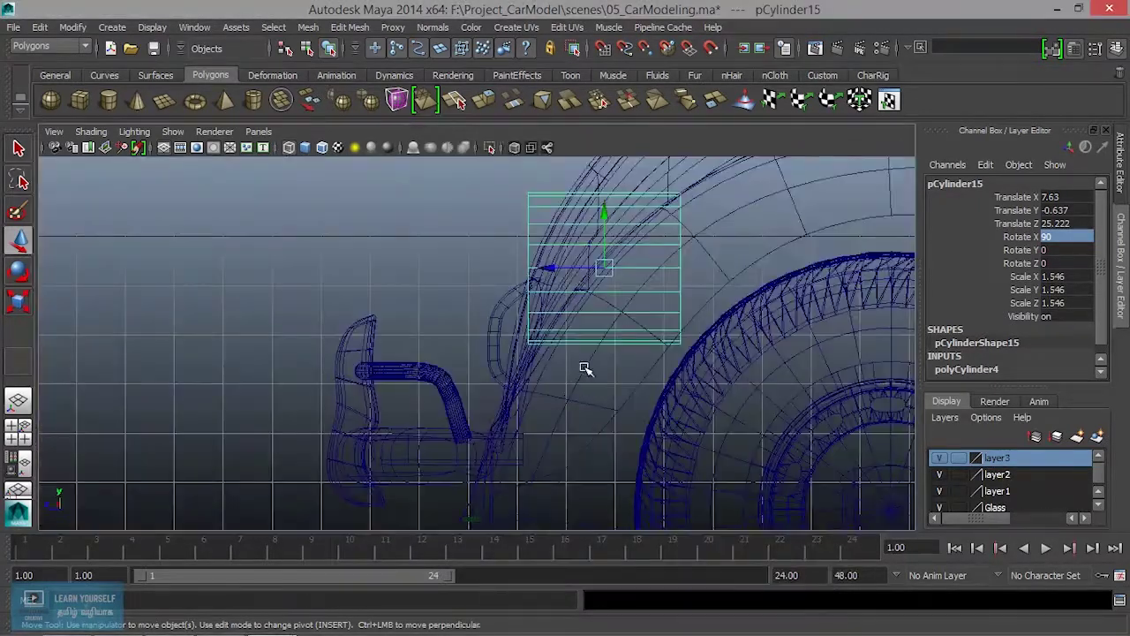
scroll(585, 369, down, 2)
scroll(580, 391, down, 3)
scroll(580, 398, down, 3)
scroll(578, 398, up, 5)
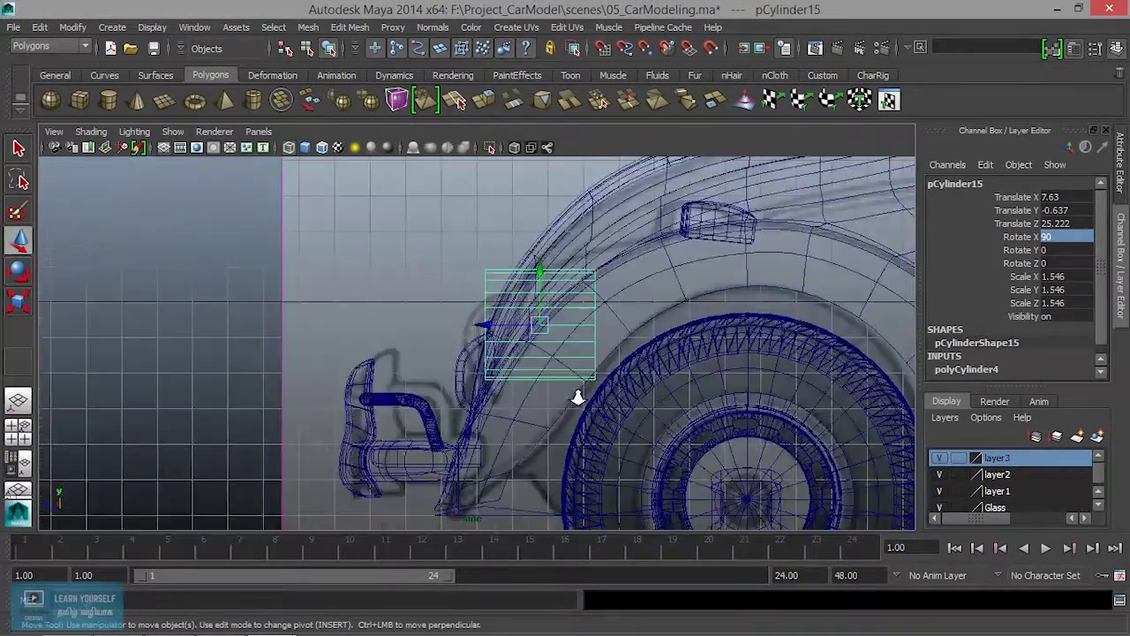
scroll(576, 398, up, 2)
alt+middle_drag(576, 397, 450, 366)
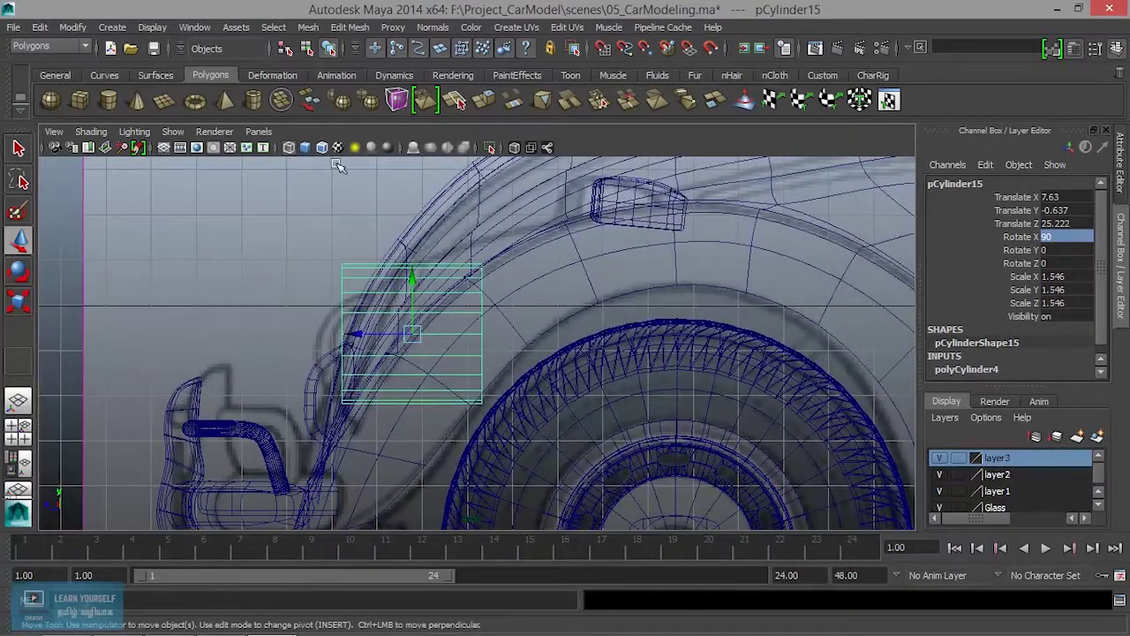
click(307, 150)
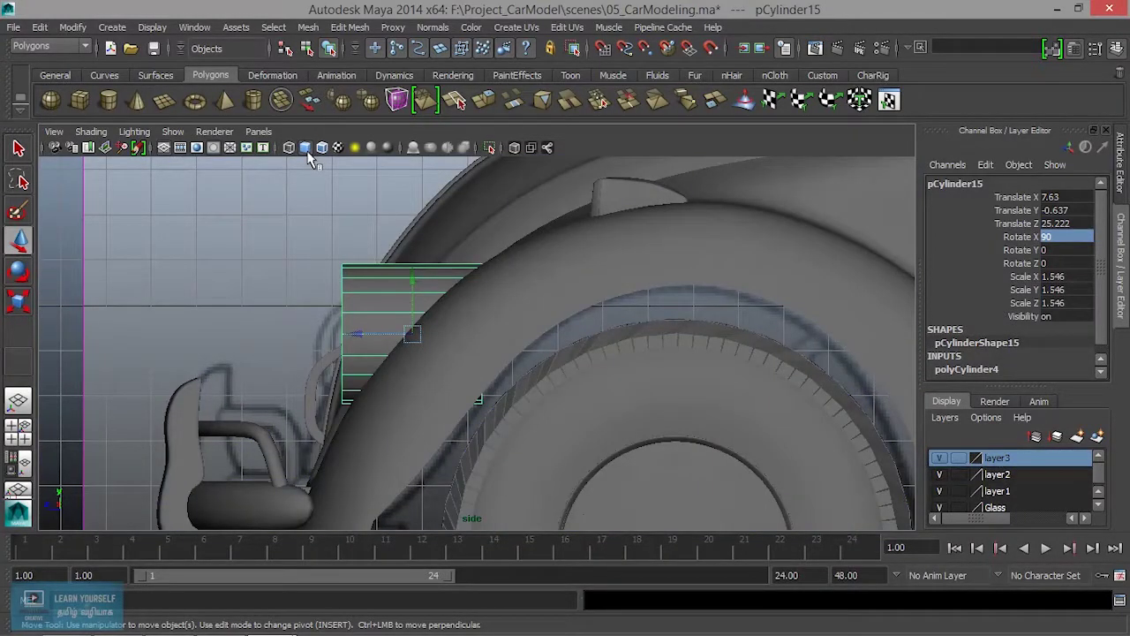
key(4)
click(321, 148)
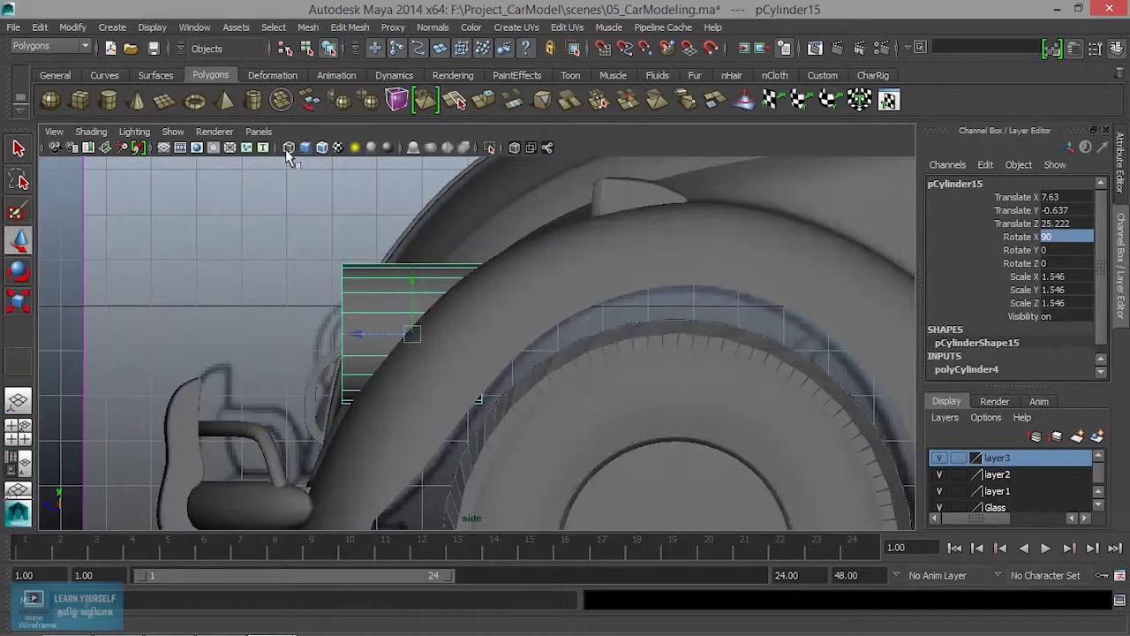
click(321, 147)
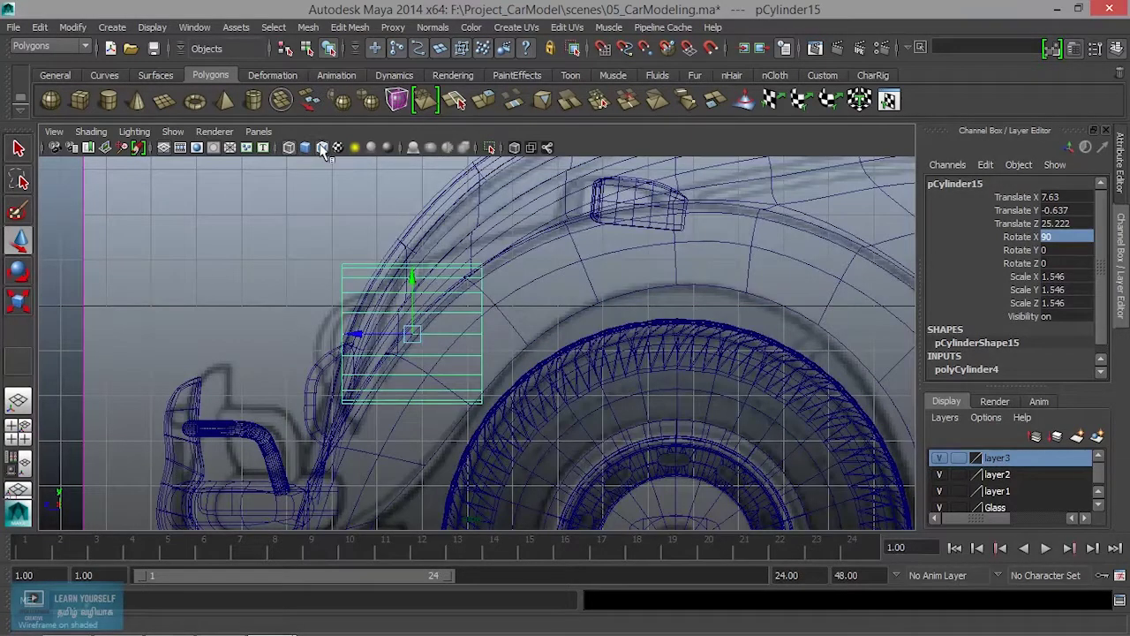
Step: Check the cylinder against the fender in wireframe, ending with the cylinder selected
scroll(373, 315, down, 2)
scroll(397, 326, down, 1)
scroll(436, 344, up, 3)
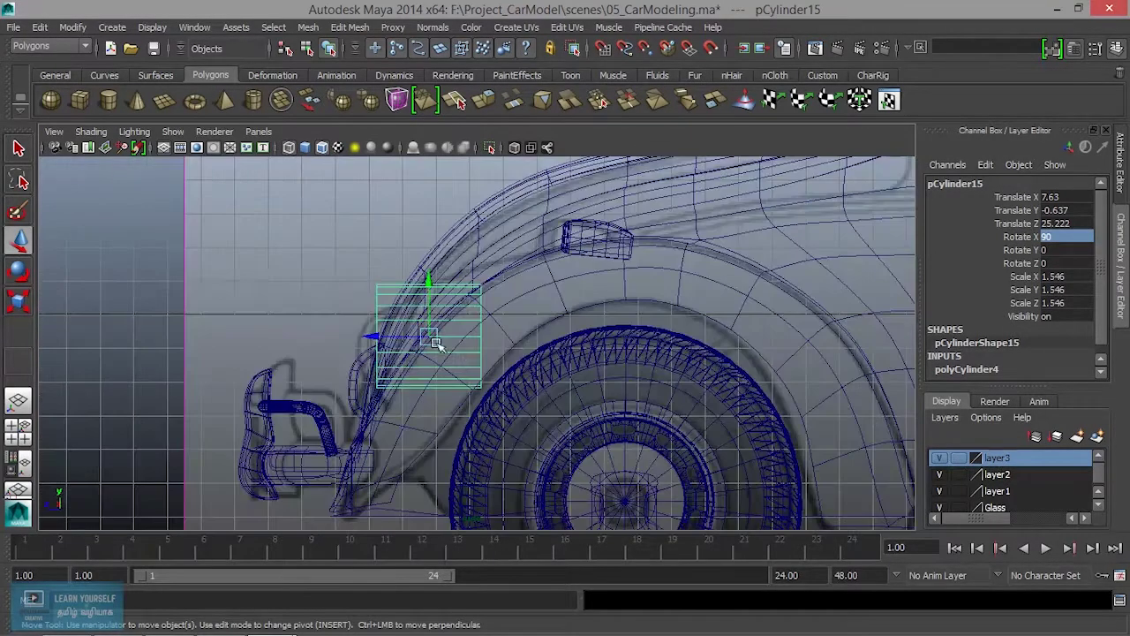
click(348, 285)
scroll(369, 309, down, 1)
click(411, 320)
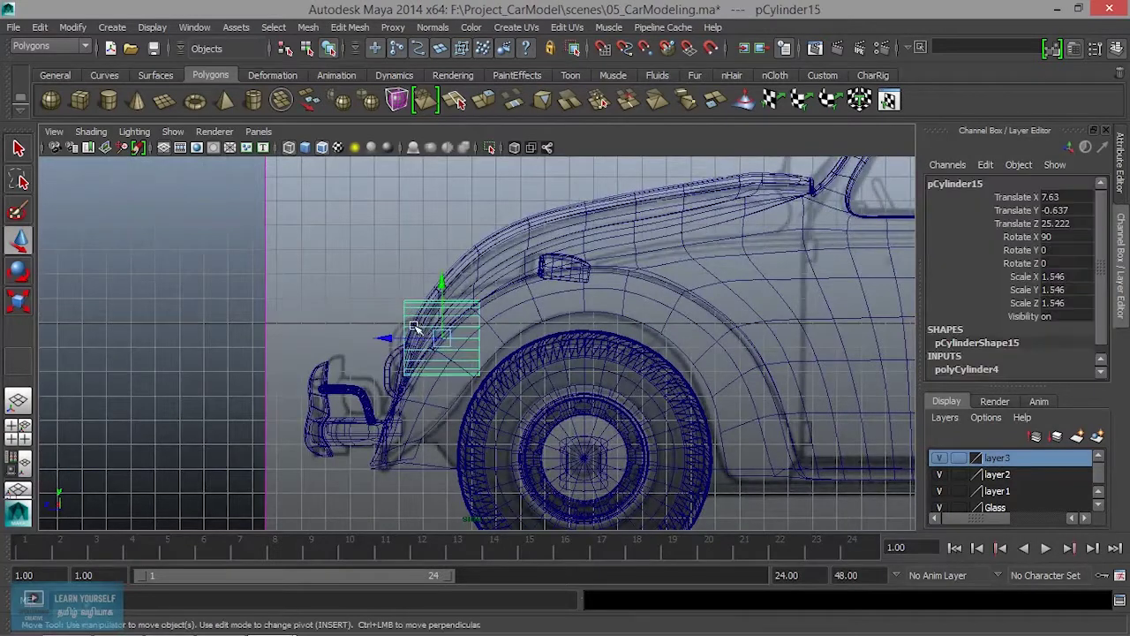
key(4)
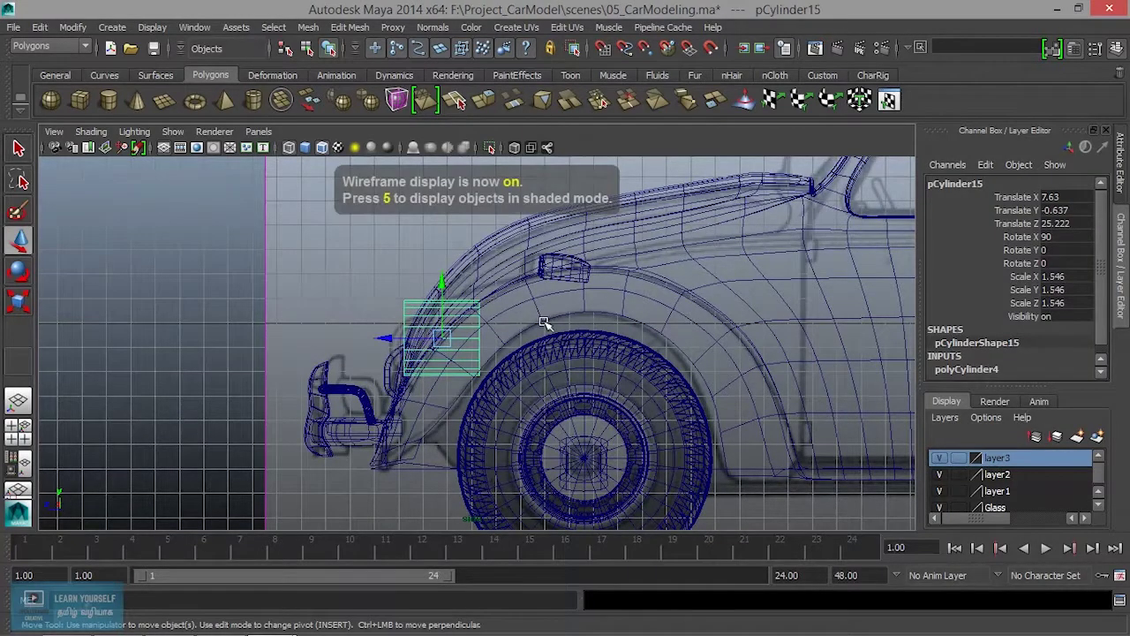
scroll(423, 329, down, 1)
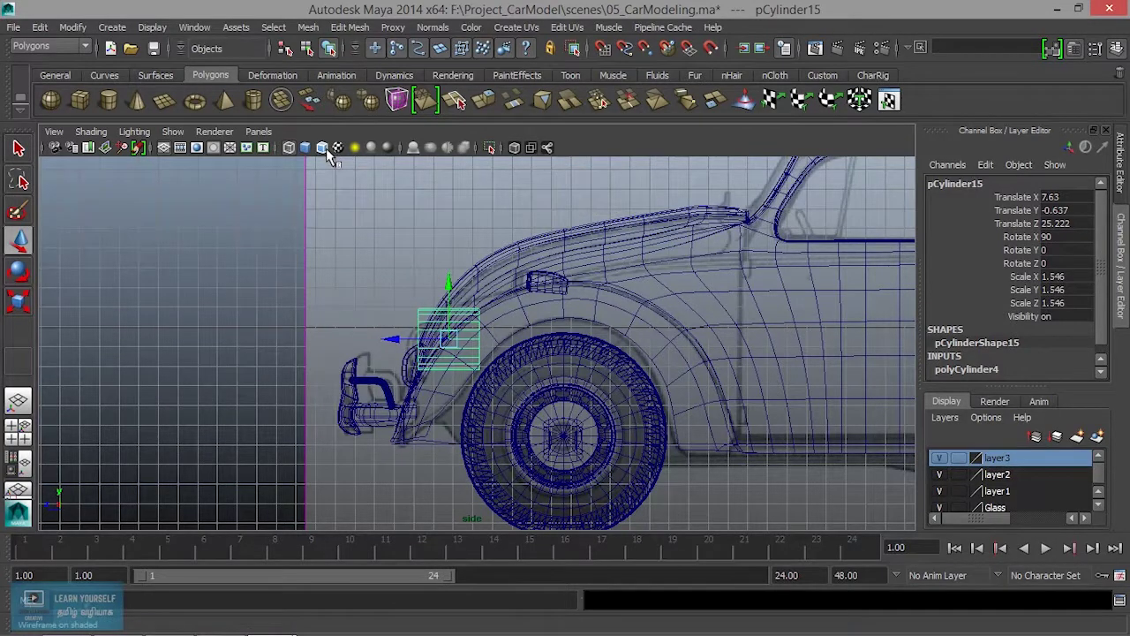
click(497, 270)
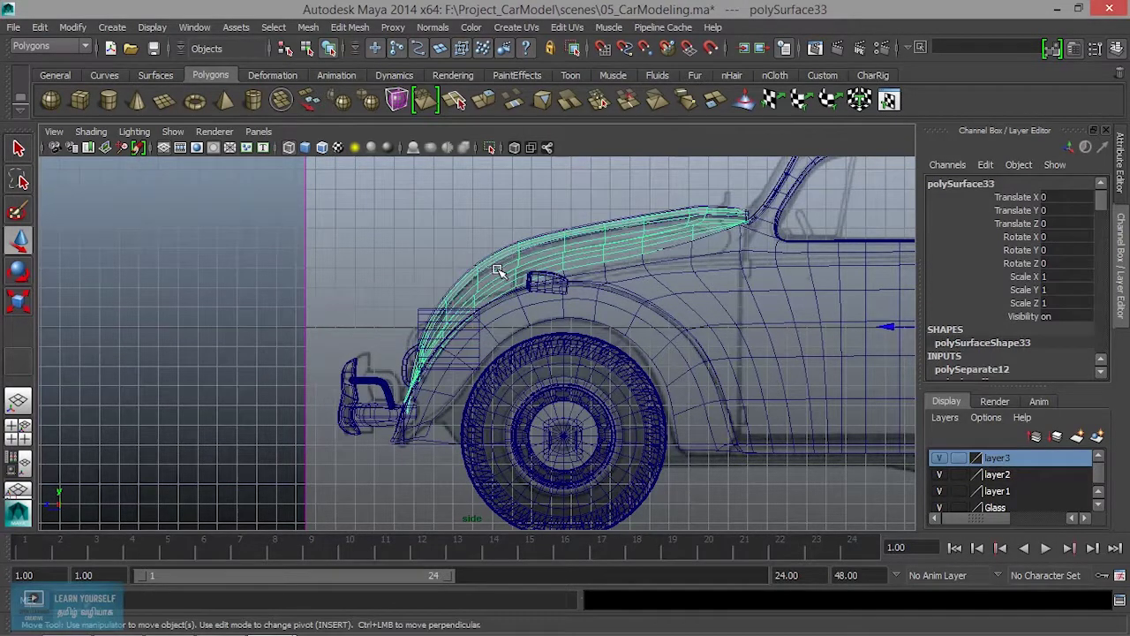
click(456, 227)
click(415, 309)
scroll(477, 394, up, 3)
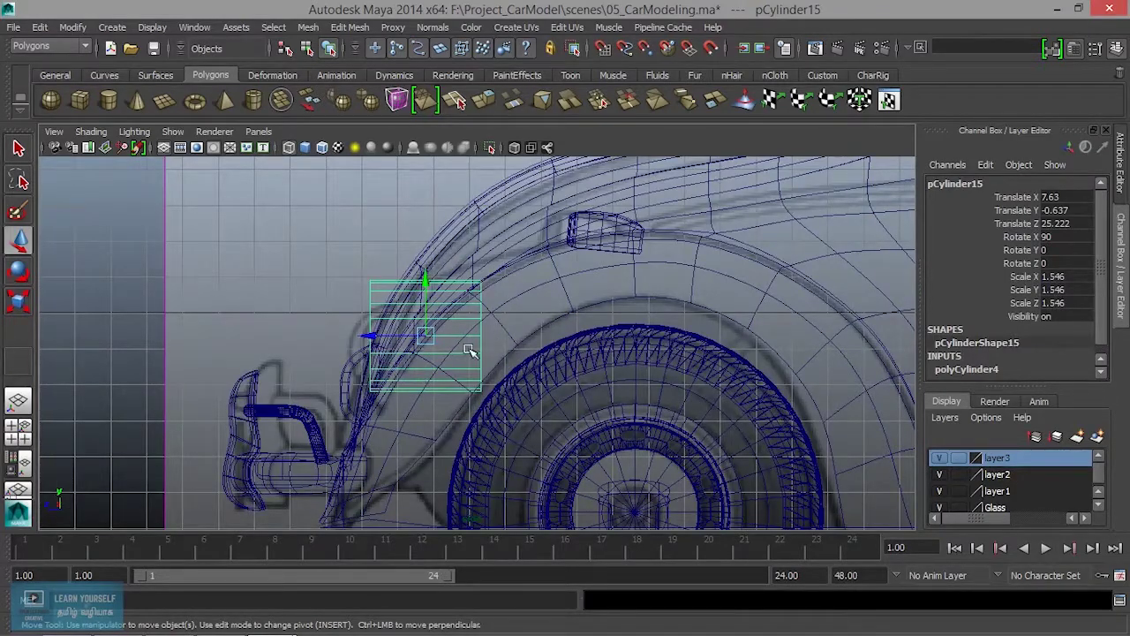
key(space)
Step: In the front view, scale the cylinder to 1.88 and move it to X 7.596, Y -0.705
key(space)
scroll(315, 416, down, 3)
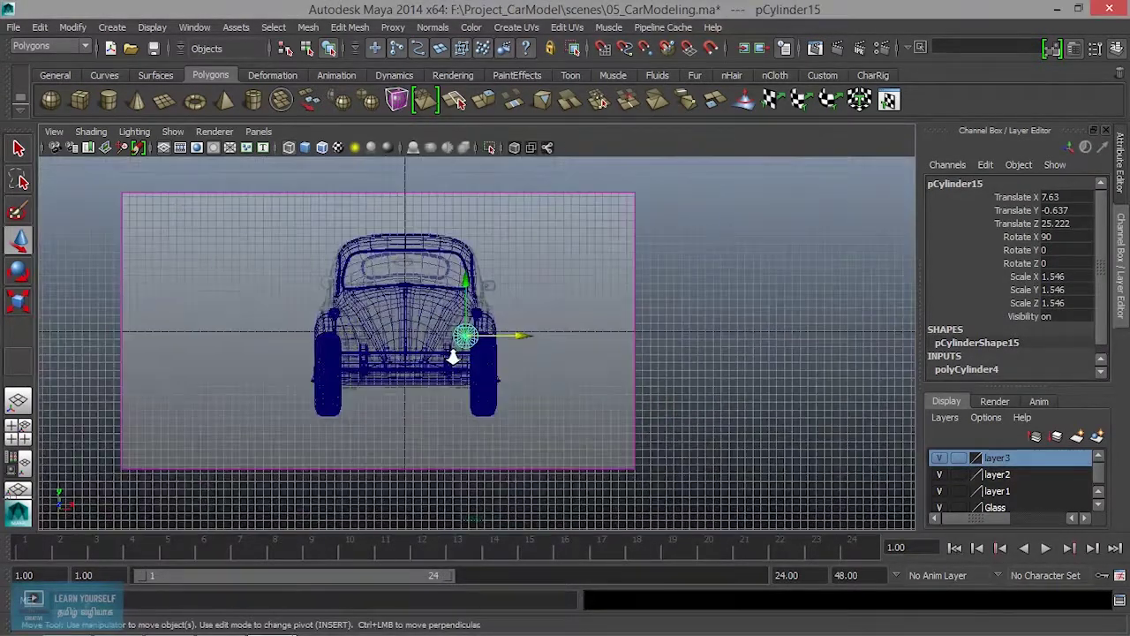
scroll(452, 355, up, 5)
key(space)
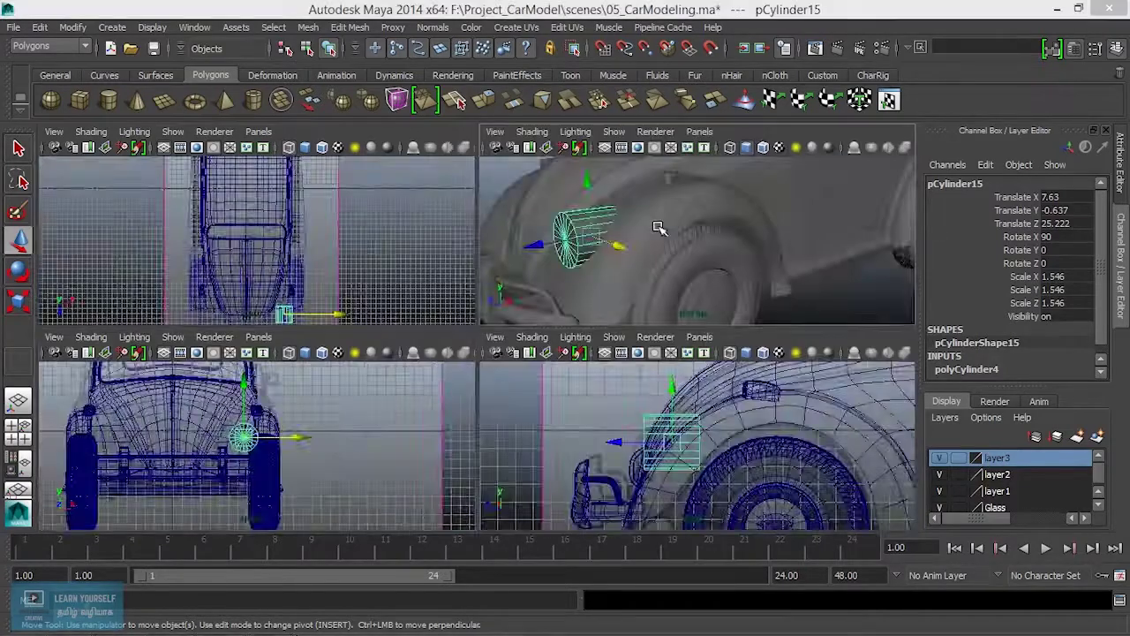
key(space)
mouse_move(504, 353)
alt+mouse_down()
mouse_move(487, 370)
mouse_move(557, 378)
alt+mouse_up()
scroll(535, 371, down, 5)
scroll(561, 369, up, 2)
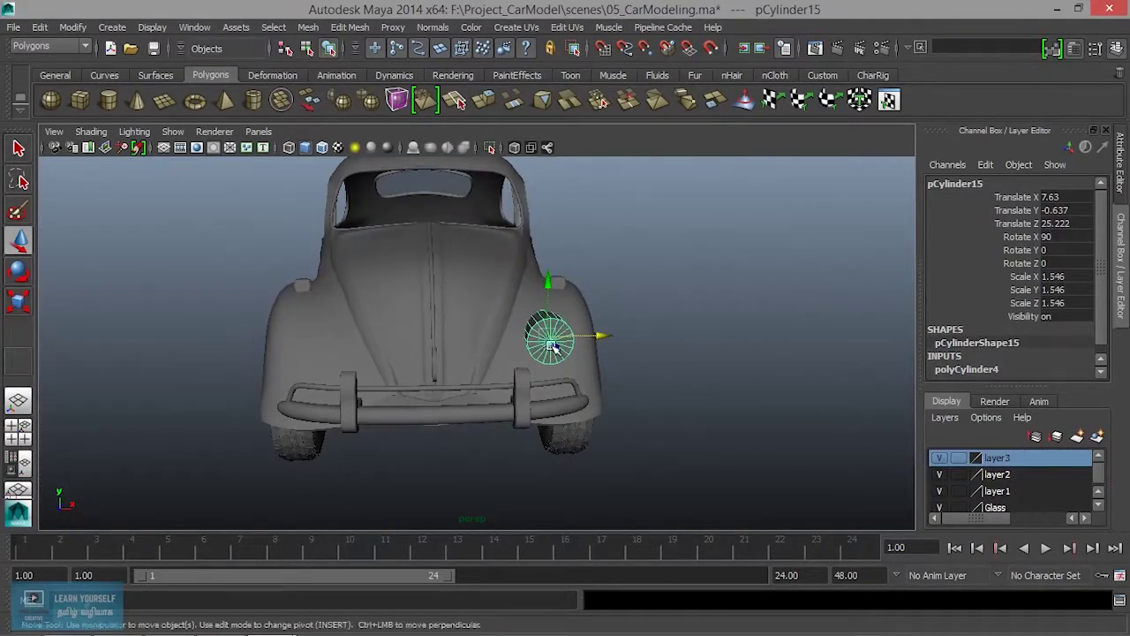
scroll(582, 369, up, 3)
key(space)
key(space)
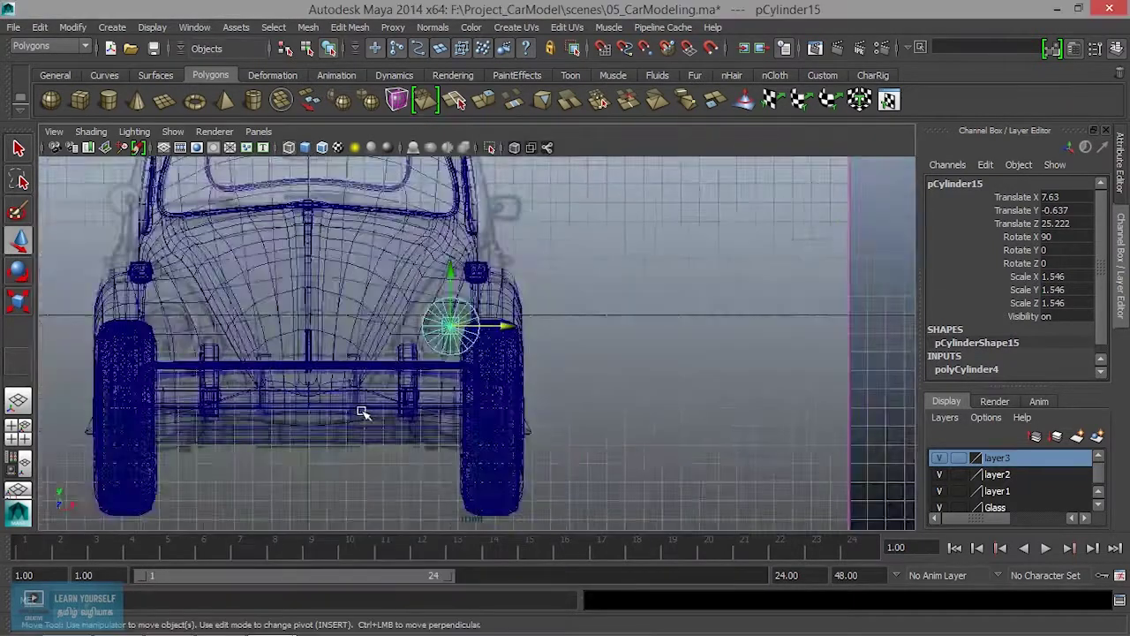
scroll(365, 412, up, 3)
scroll(365, 412, up, 2)
drag(405, 314, 411, 309)
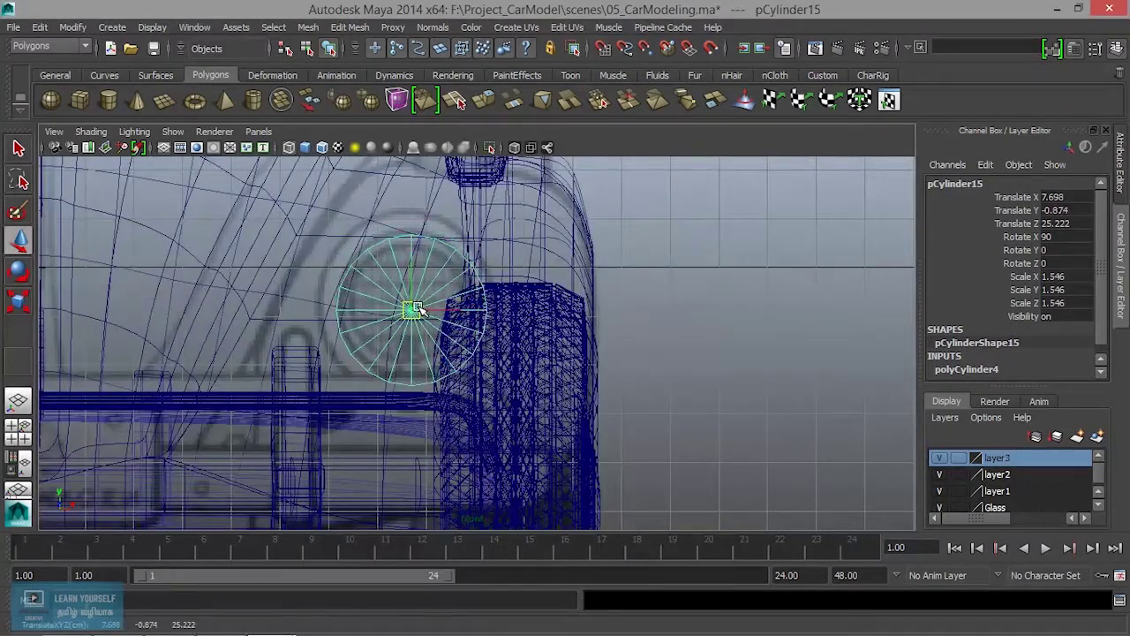
key(r)
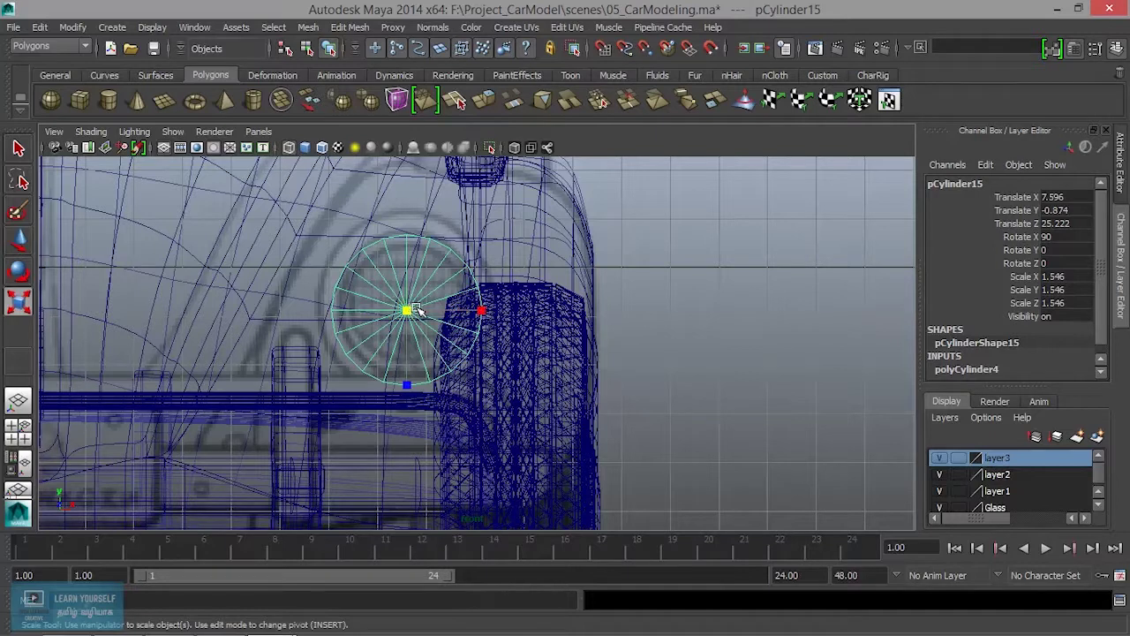
drag(408, 310, 433, 316)
key(w)
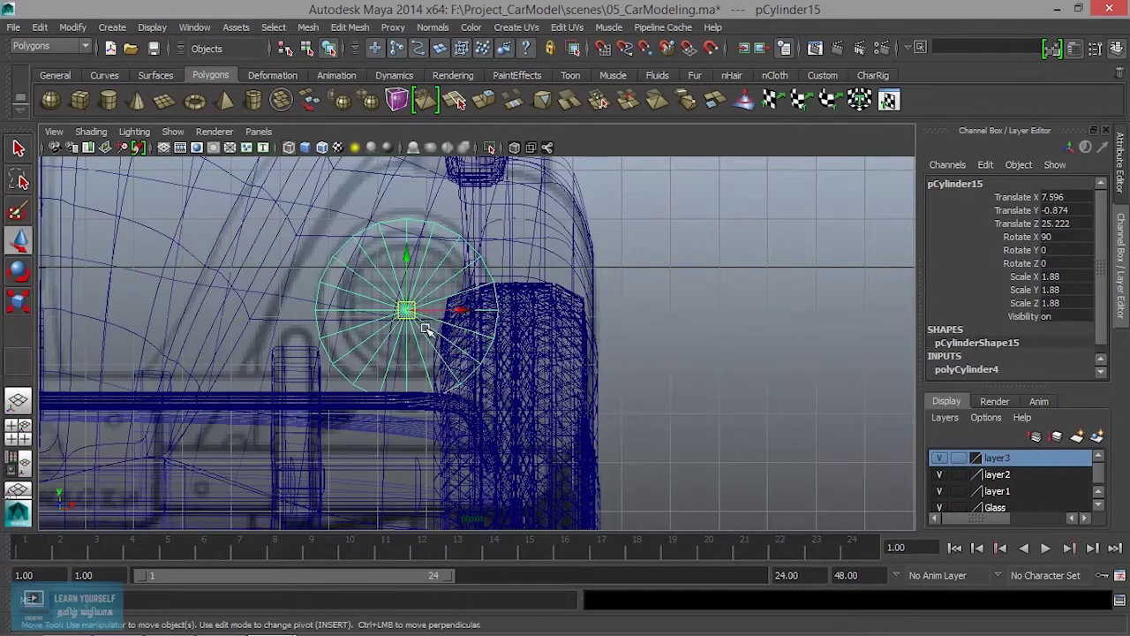
drag(415, 256, 402, 249)
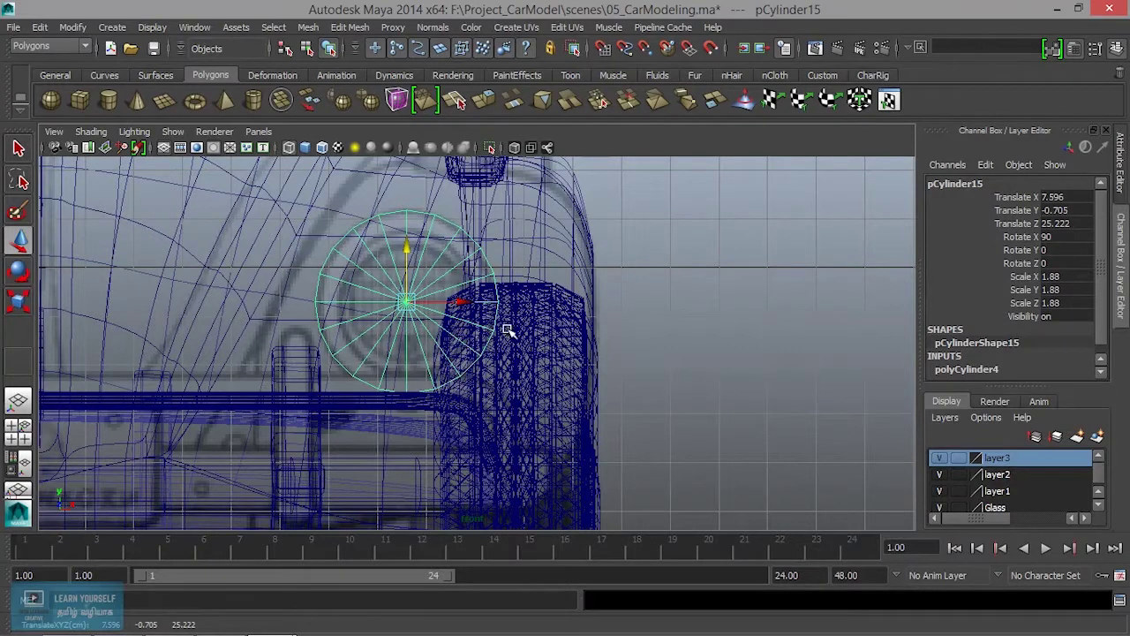
Step: Orbit the shaded perspective around the fender to check the fit, then reselect the cylinder
key(space)
key(space)
mouse_move(676, 285)
alt+mouse_down()
mouse_move(477, 318)
mouse_move(487, 321)
alt+mouse_up()
mouse_move(397, 327)
alt+mouse_down()
mouse_move(475, 332)
mouse_move(391, 330)
mouse_move(626, 270)
alt+mouse_up()
click(635, 301)
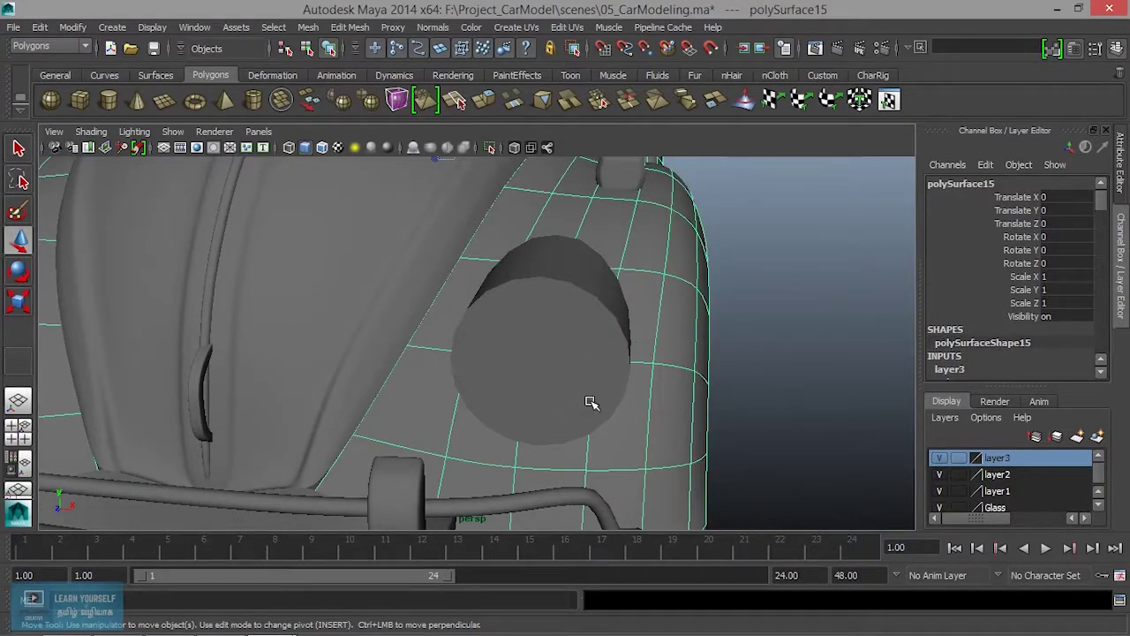
alt+drag(592, 403, 565, 396)
mouse_move(469, 335)
alt+mouse_down()
mouse_move(551, 371)
mouse_move(585, 335)
mouse_move(653, 325)
mouse_move(442, 315)
mouse_move(398, 353)
alt+mouse_up()
click(441, 315)
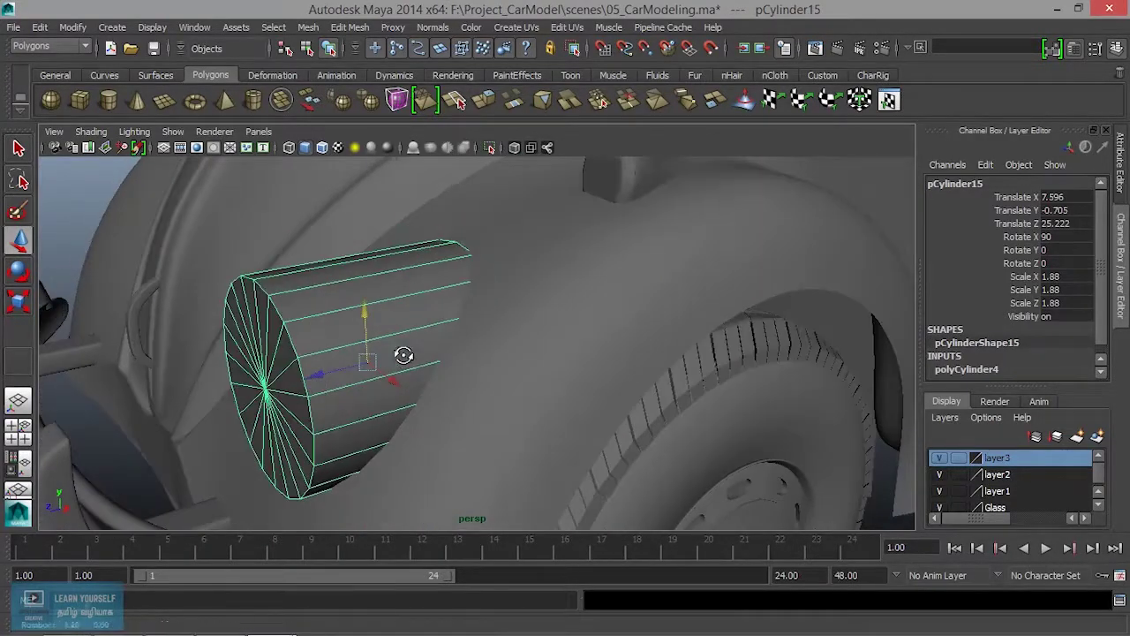
Step: Duplicate the cylinder as pCylinder16 on a new templated layer4, then reselect pCylinder15
right_click(417, 280)
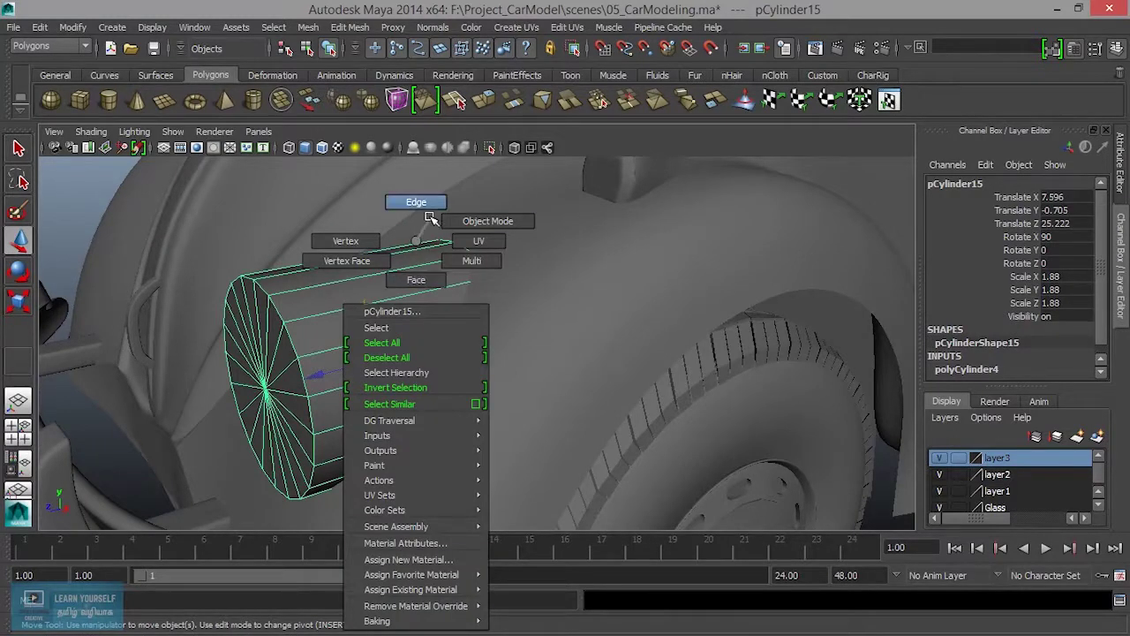
click(461, 228)
key(ctrl+d)
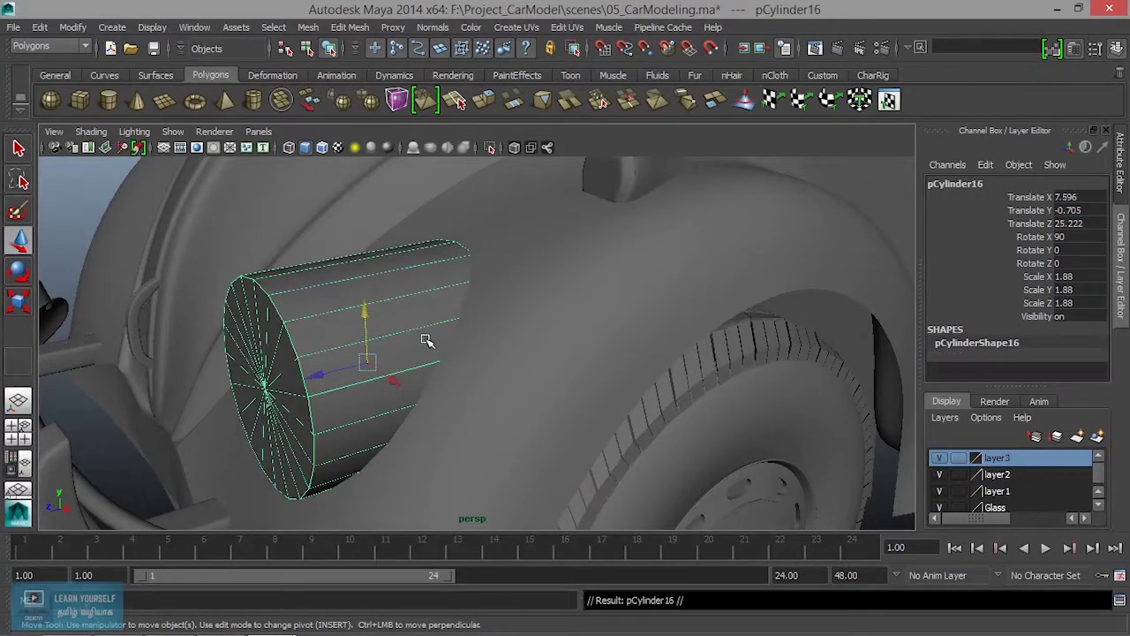
click(1096, 436)
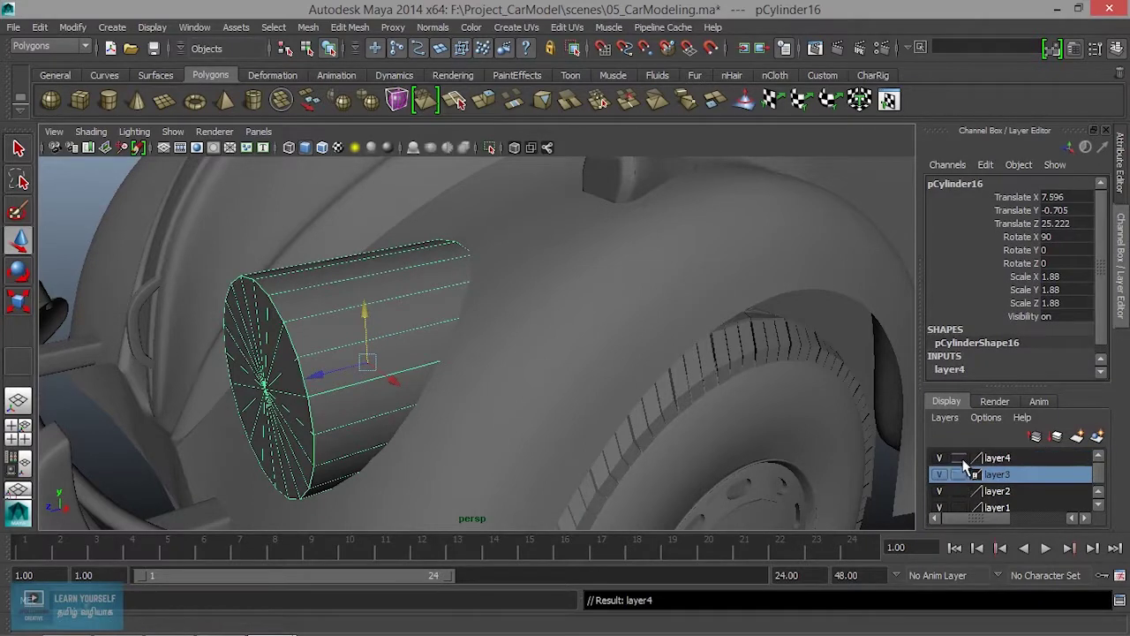
click(958, 457)
click(303, 354)
mouse_move(305, 355)
alt+mouse_down()
mouse_move(410, 377)
mouse_move(353, 308)
mouse_move(441, 366)
alt+mouse_up()
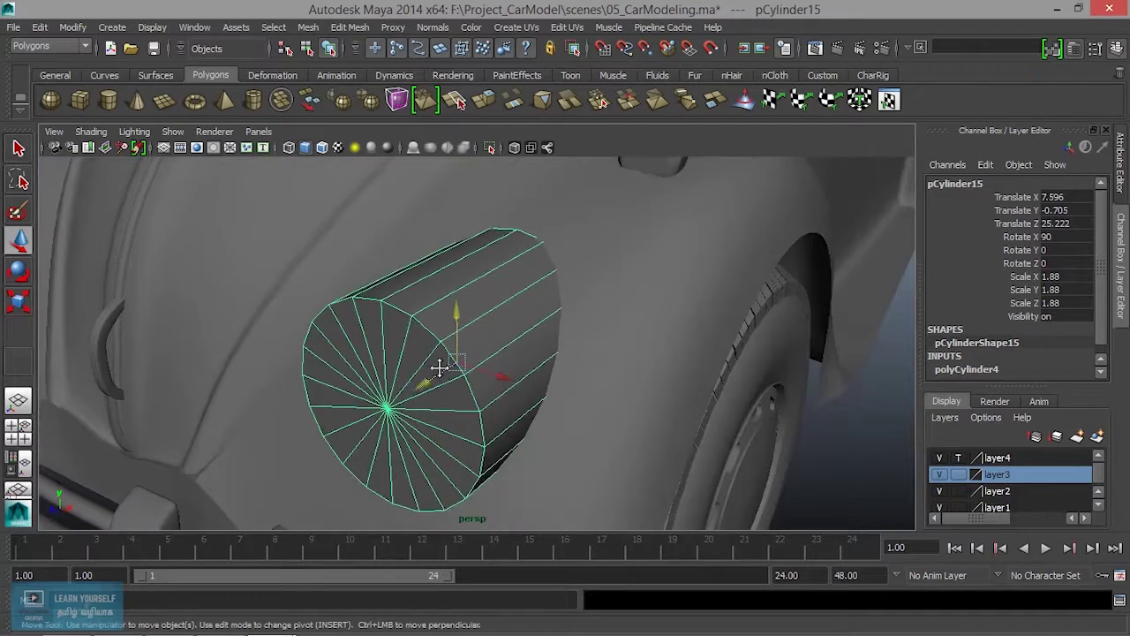
Step: Try selecting the cylinder's side face loop, then return to selecting the whole cylinder
key(r)
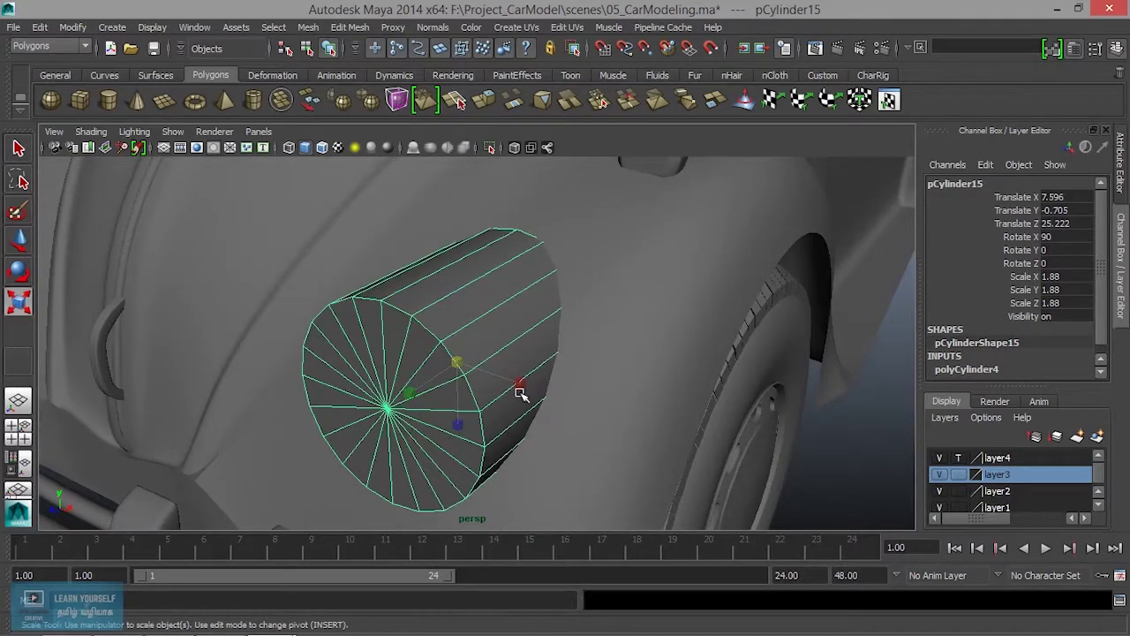
alt+drag(520, 394, 485, 384)
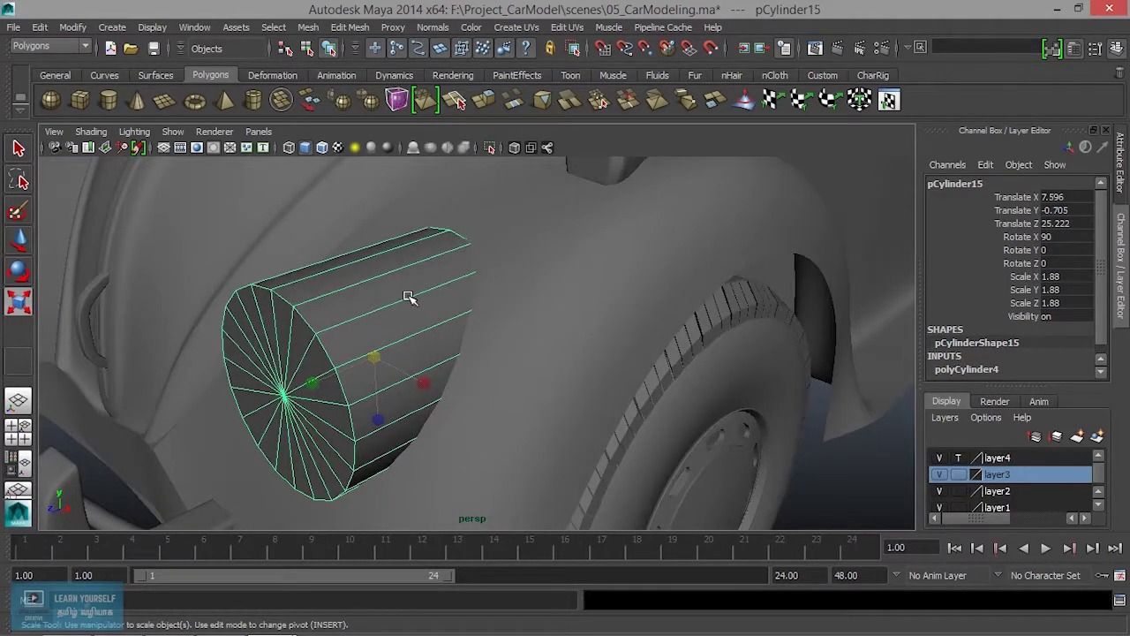
right_drag(409, 297, 405, 329)
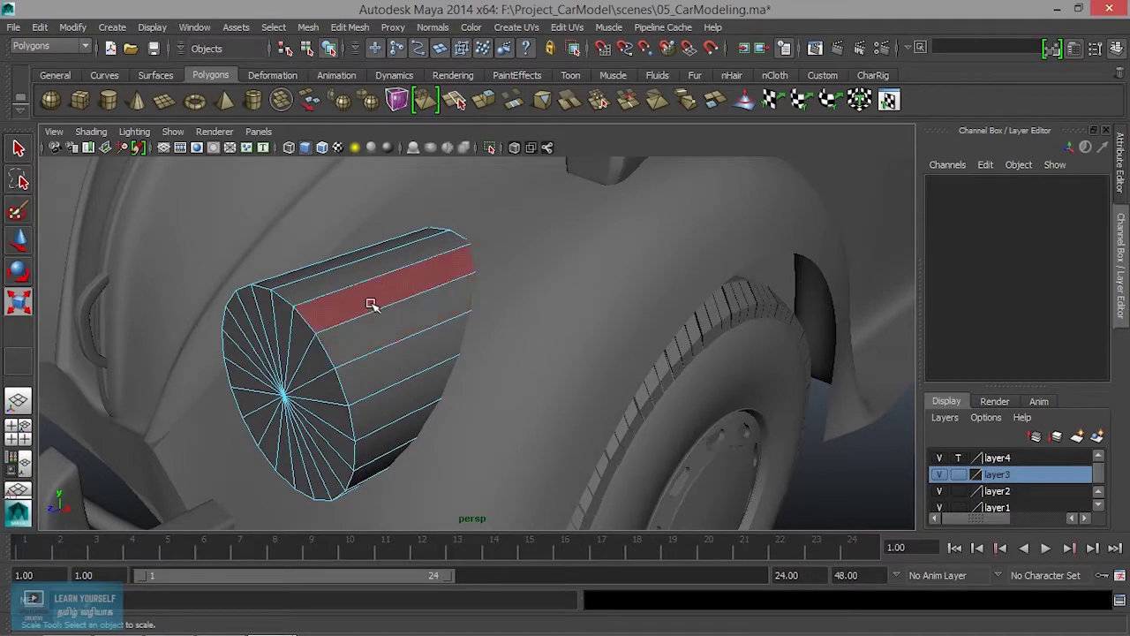
double_click(371, 305)
mouse_move(424, 383)
alt+mouse_down()
mouse_move(472, 371)
mouse_move(392, 307)
mouse_move(538, 315)
mouse_move(345, 331)
mouse_move(361, 300)
mouse_move(424, 313)
mouse_move(479, 282)
alt+mouse_up()
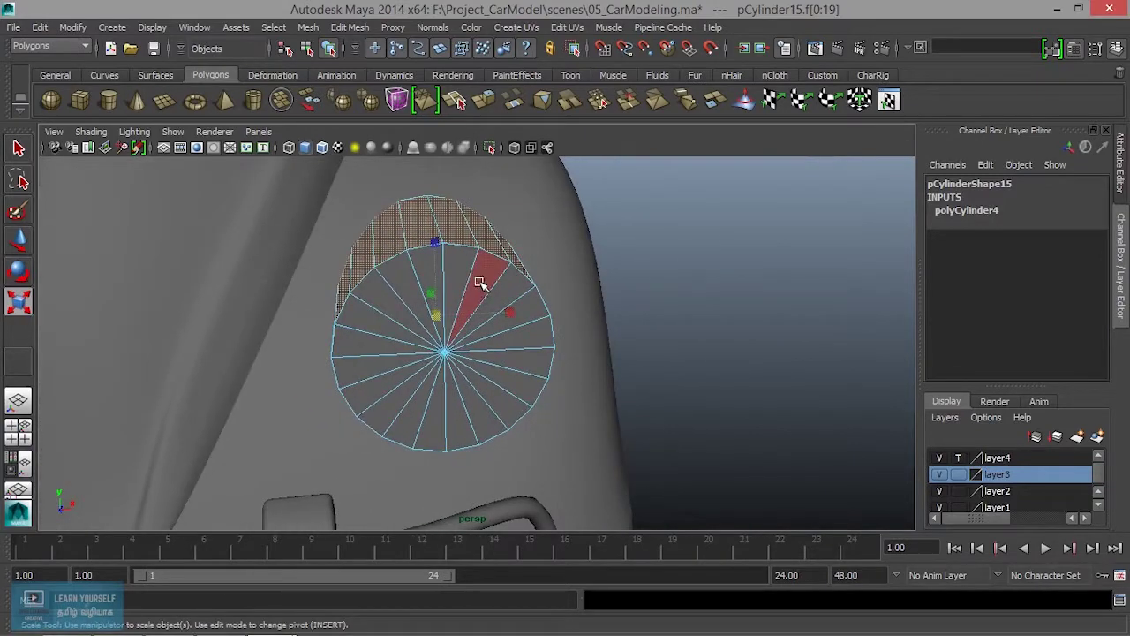
right_drag(480, 265, 554, 220)
click(472, 270)
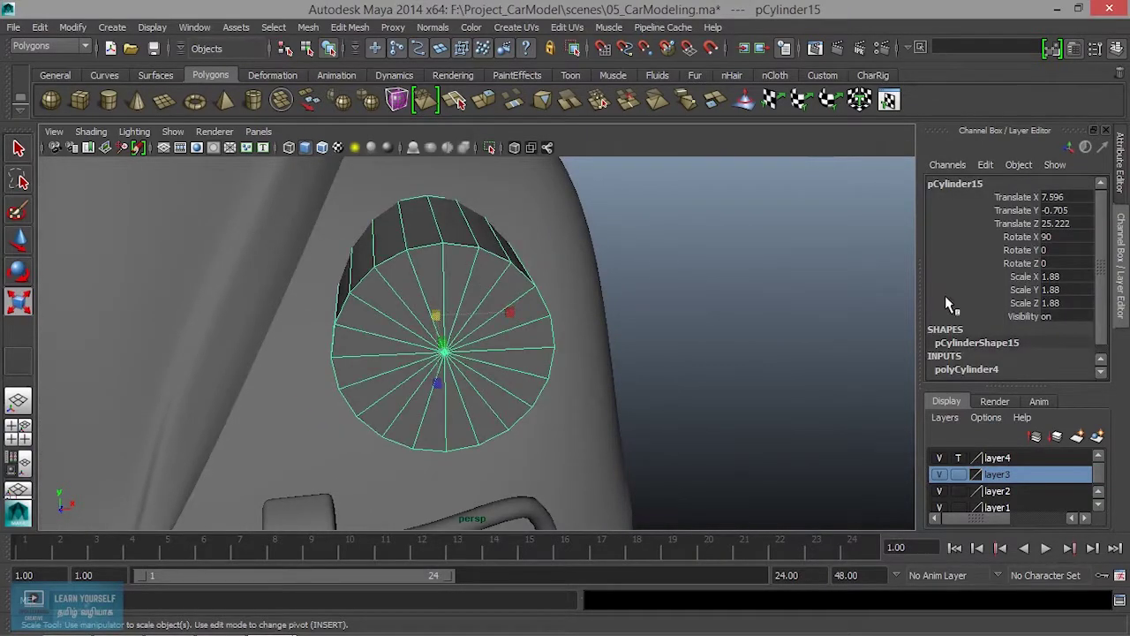
Step: Lower polyCylinder4's Subdivisions Axis from 20 to 10, then select the cylinder's cap faces
scroll(1023, 294, down, 1)
click(972, 360)
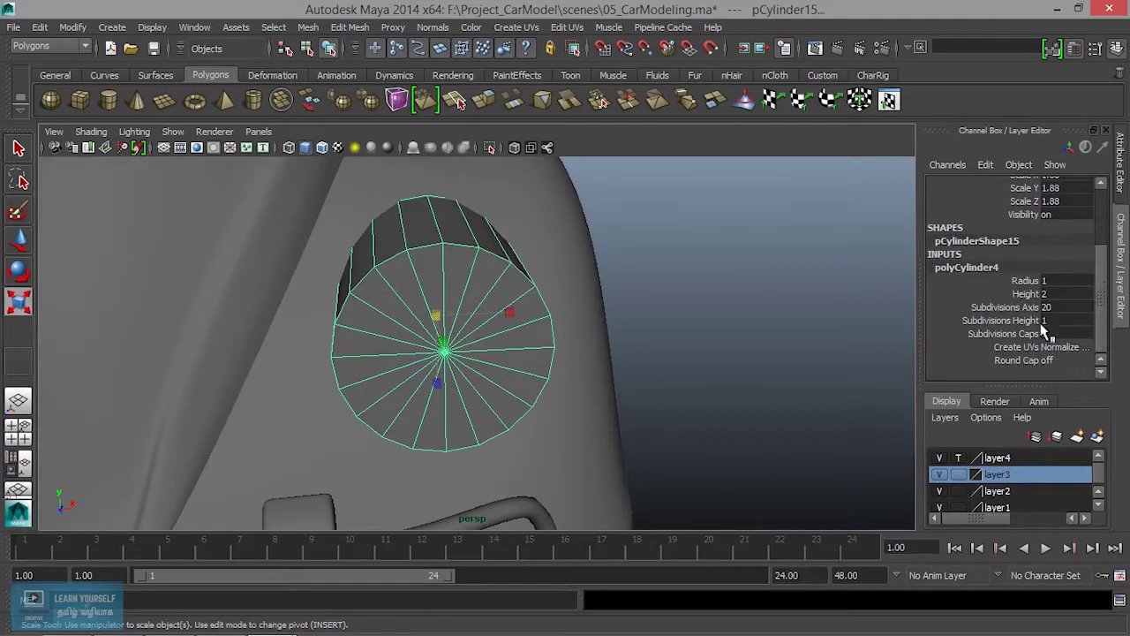
click(1006, 306)
mouse_move(680, 325)
middle_down()
mouse_move(632, 319)
mouse_move(653, 319)
middle_up()
mouse_move(653, 319)
alt+mouse_down()
mouse_move(542, 323)
mouse_move(461, 351)
mouse_move(439, 323)
alt+mouse_up()
right_drag(357, 264, 336, 273)
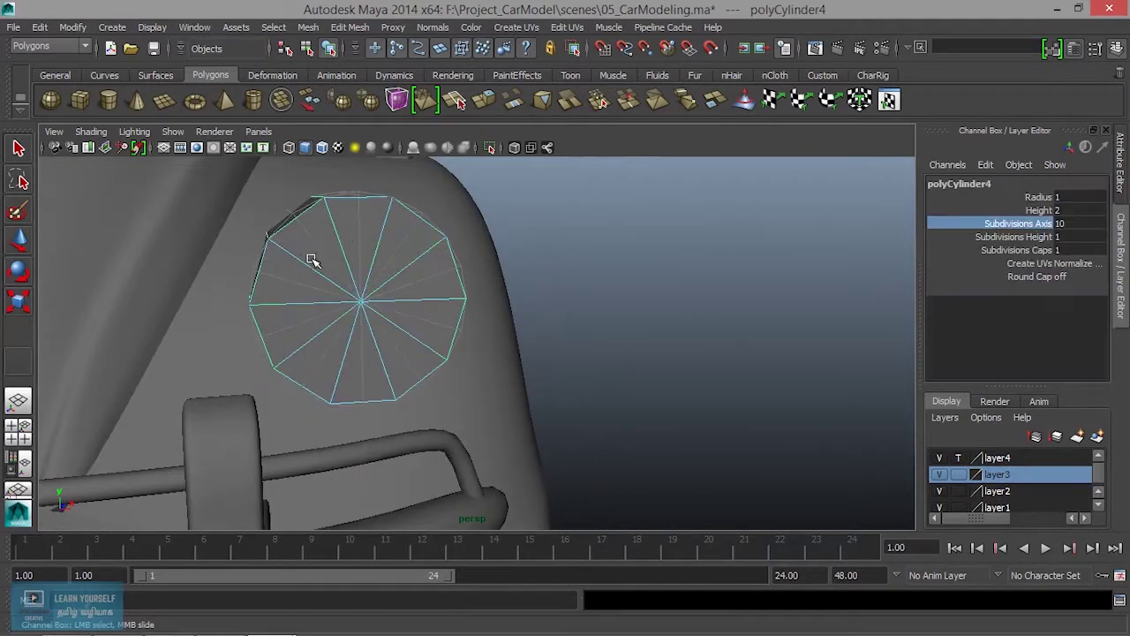
mouse_move(399, 326)
mouse_down()
mouse_move(366, 322)
mouse_move(479, 361)
mouse_move(374, 298)
mouse_move(502, 294)
mouse_move(397, 292)
mouse_move(467, 318)
mouse_move(356, 313)
mouse_move(469, 364)
mouse_up()
scroll(338, 292, down, 3)
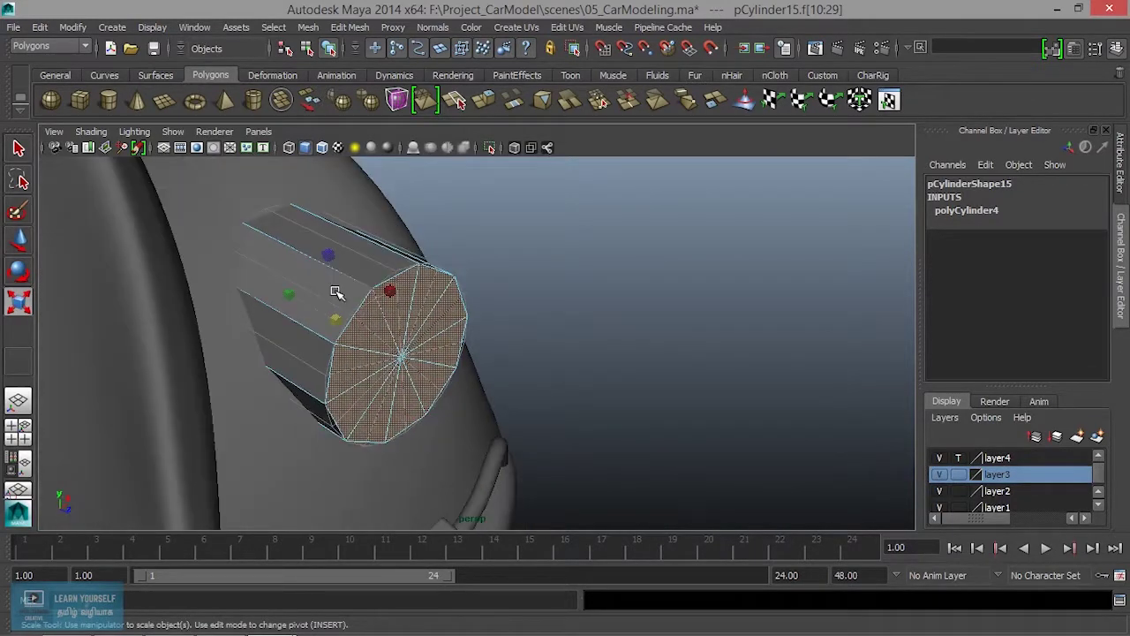
Step: In wireframe, delete the back cap faces and extrude the front cap, scaled to about 0.767
key(4)
mouse_move(336, 295)
alt+mouse_down()
mouse_move(391, 317)
mouse_move(476, 319)
mouse_move(545, 297)
mouse_move(462, 353)
mouse_move(404, 265)
alt+mouse_up()
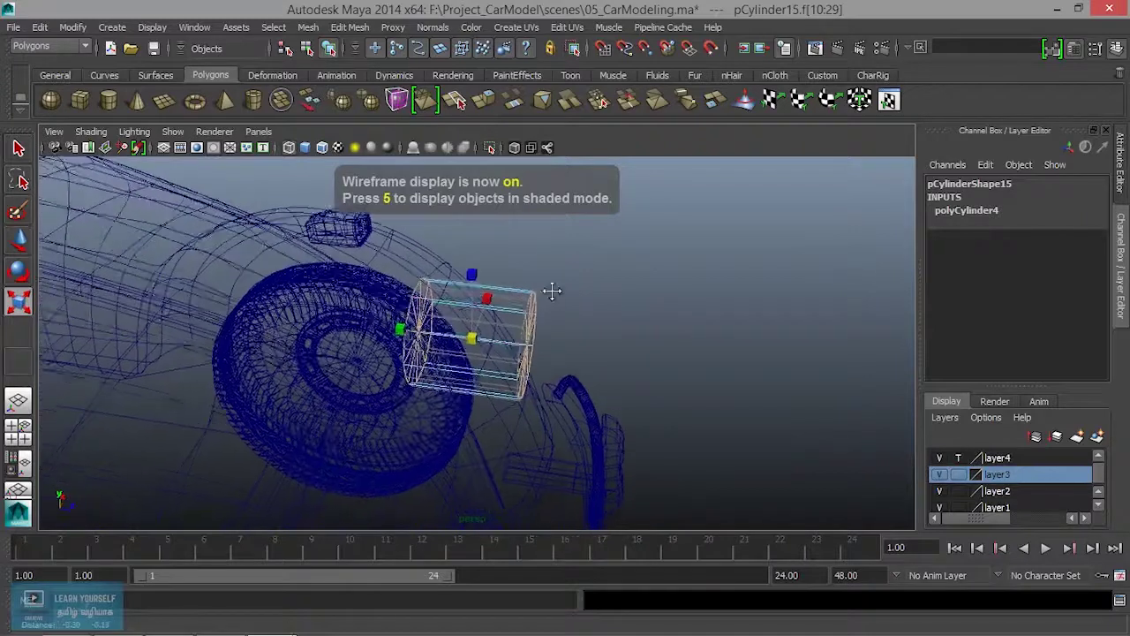
alt+drag(517, 463, 484, 421)
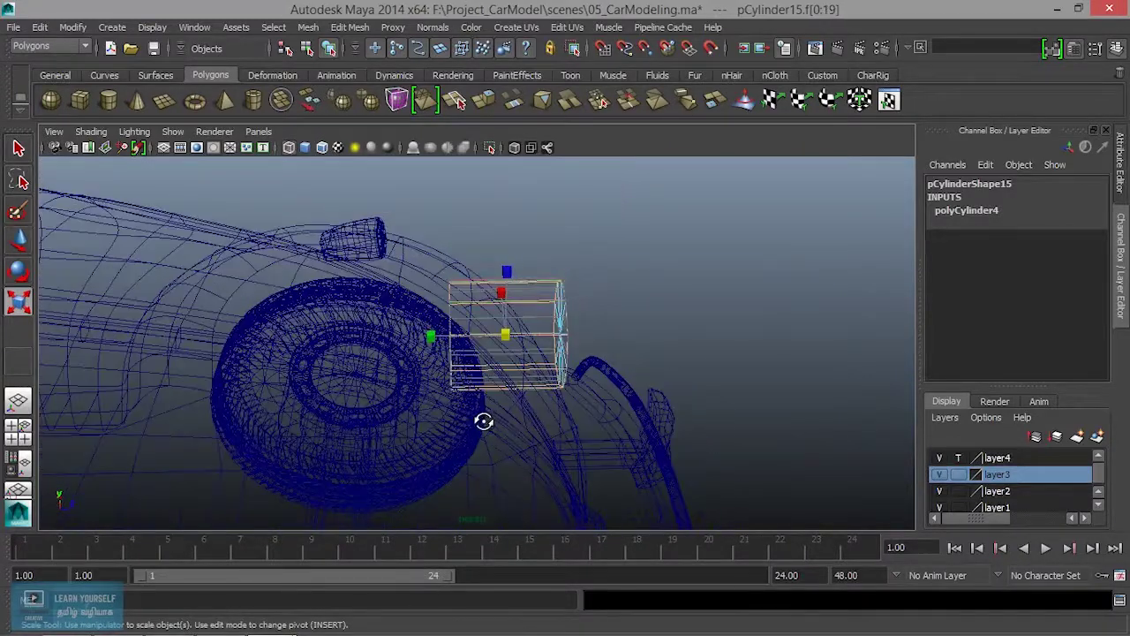
ctrl+drag(607, 363, 643, 425)
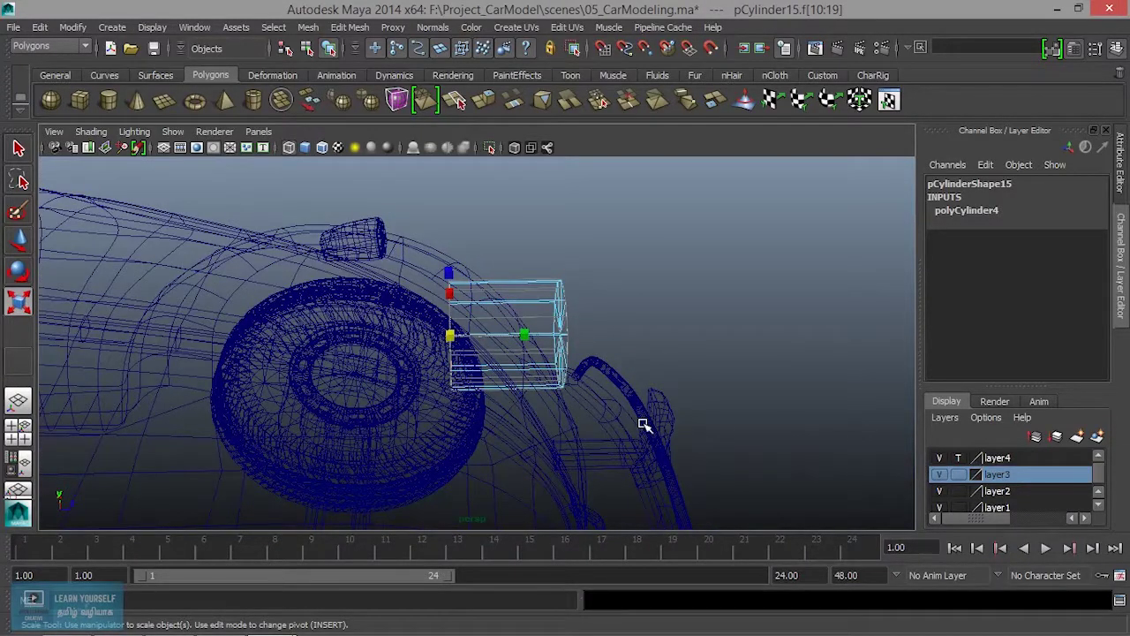
click(644, 425)
mouse_move(644, 424)
alt+mouse_down()
mouse_move(416, 399)
mouse_move(345, 255)
mouse_move(469, 403)
mouse_move(371, 324)
alt+mouse_up()
key(ctrl+z)
alt+drag(404, 383, 446, 391)
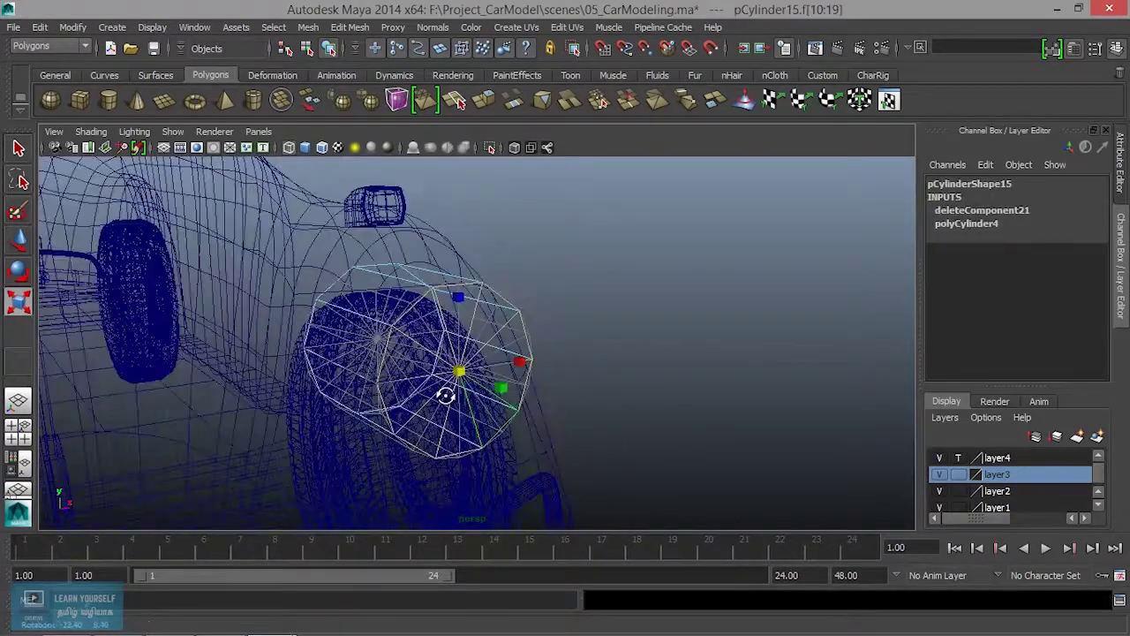
click(484, 99)
mouse_move(423, 371)
alt+mouse_down()
mouse_move(450, 357)
mouse_move(402, 326)
alt+mouse_up()
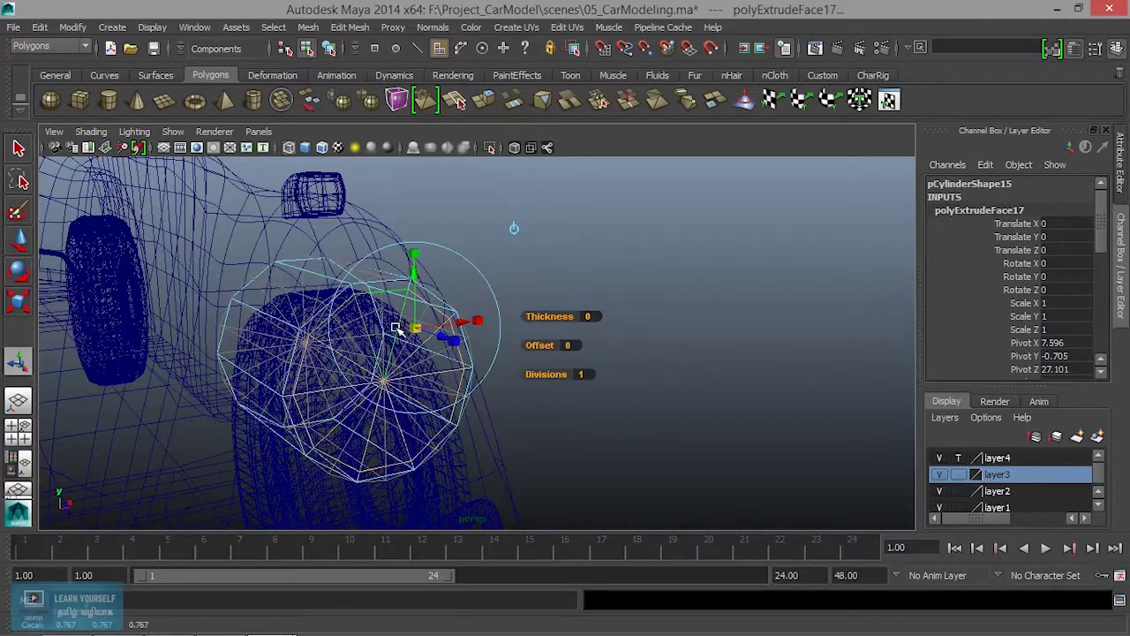
Step: Scale the extruded cap inward and extrude again (polyExtrudeFace18) to recess the lens area
key(5)
mouse_move(401, 326)
alt+mouse_down()
mouse_move(452, 375)
mouse_move(439, 353)
alt+mouse_up()
key(ctrl+e)
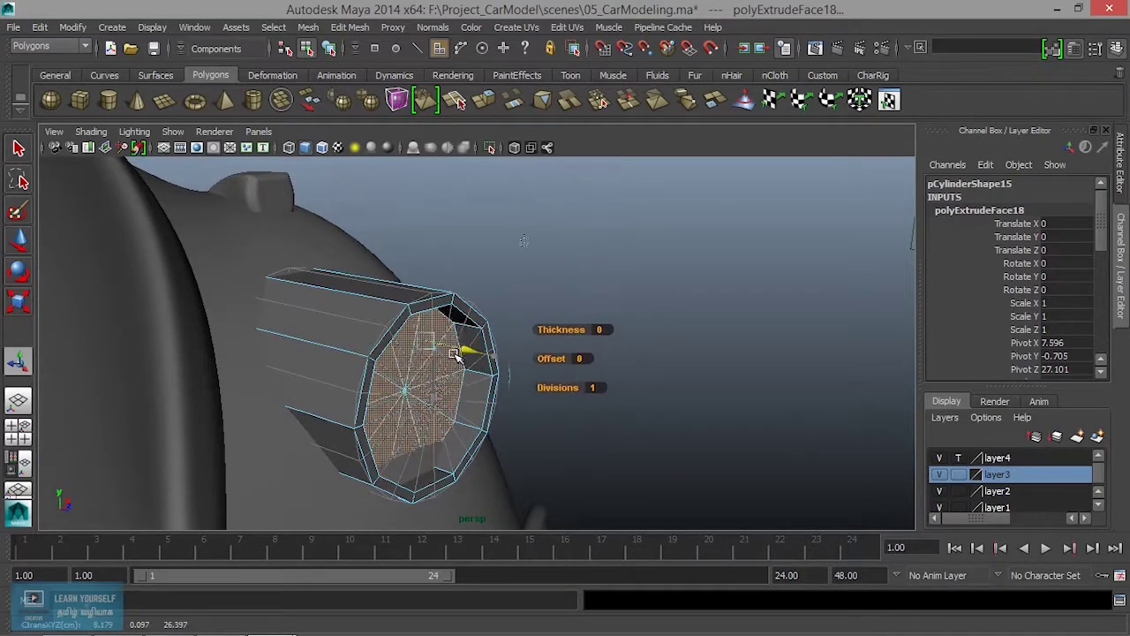
alt+drag(440, 353, 426, 342)
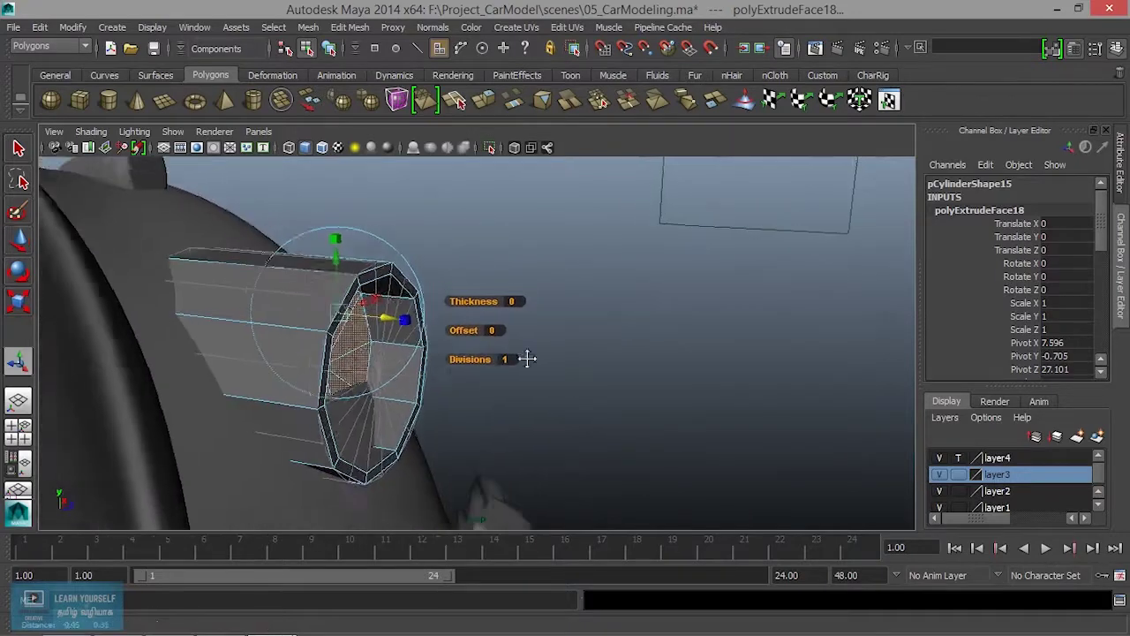
alt+drag(408, 326, 393, 72)
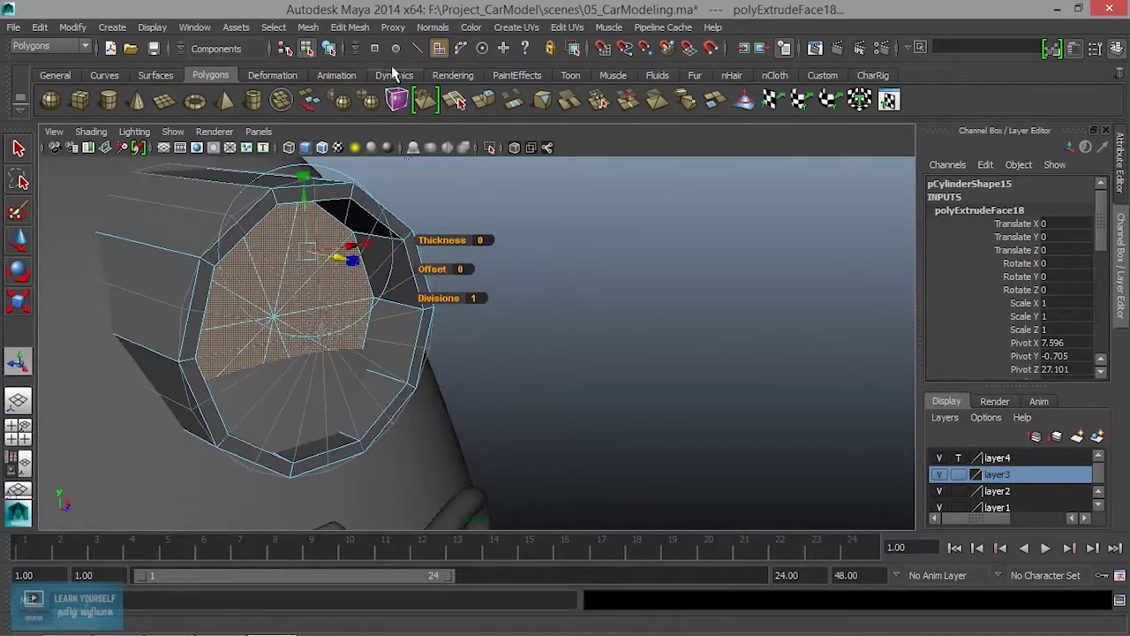
click(347, 28)
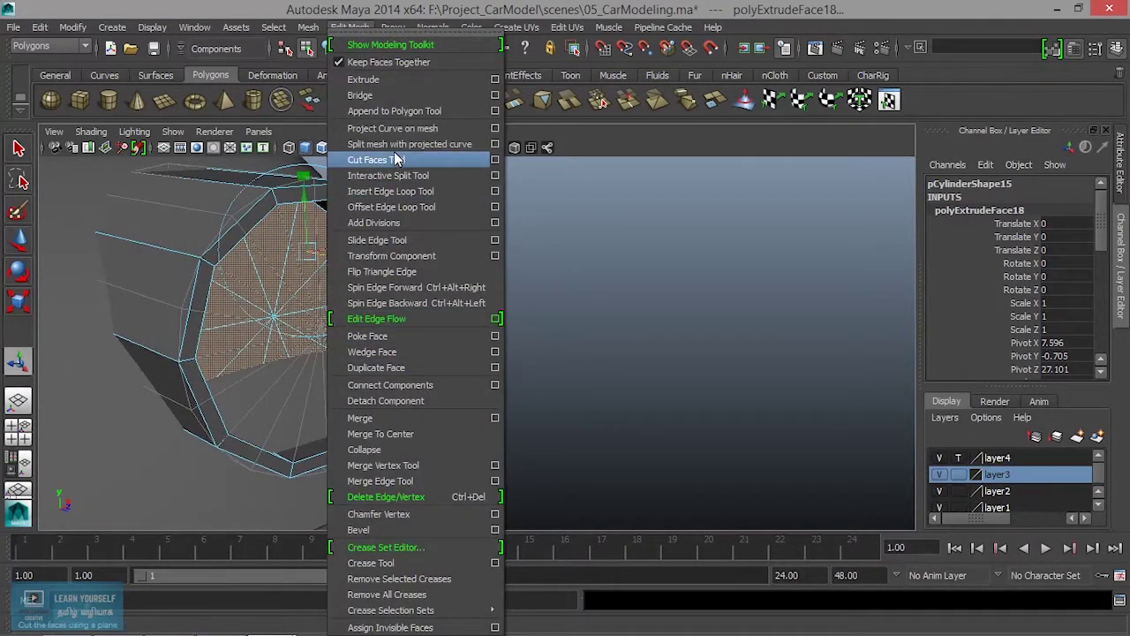
mouse_move(307, 27)
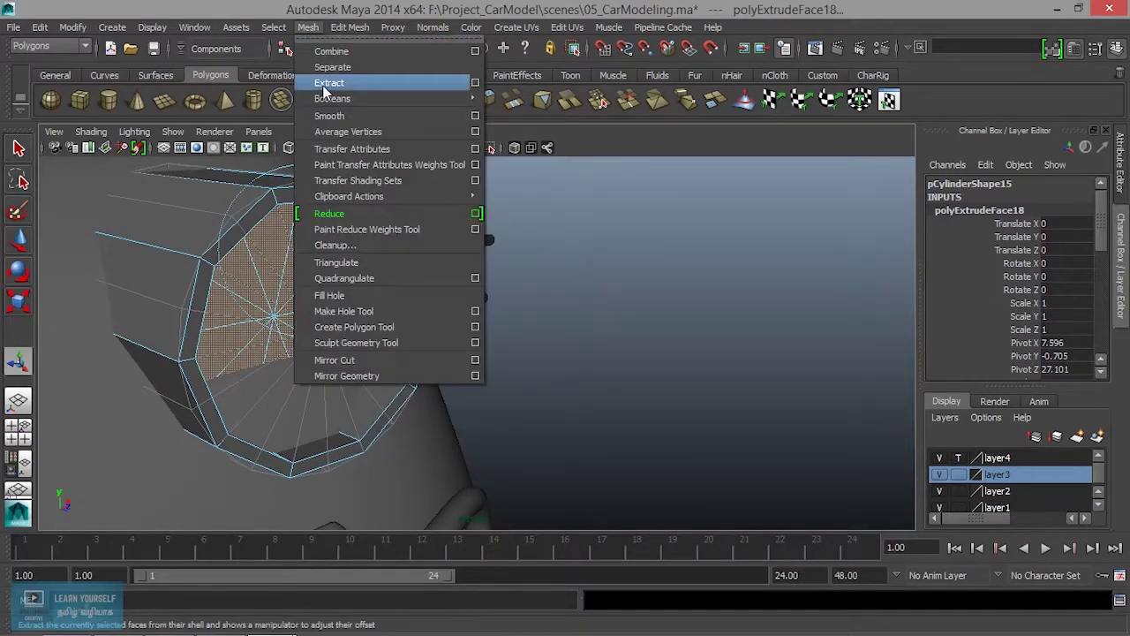
Step: Extract the recessed lens faces into a separate object, polySurface38, and pull it outward
click(325, 87)
mouse_move(379, 355)
alt+mouse_down()
mouse_move(433, 379)
mouse_move(465, 371)
alt+mouse_up()
drag(504, 321, 566, 332)
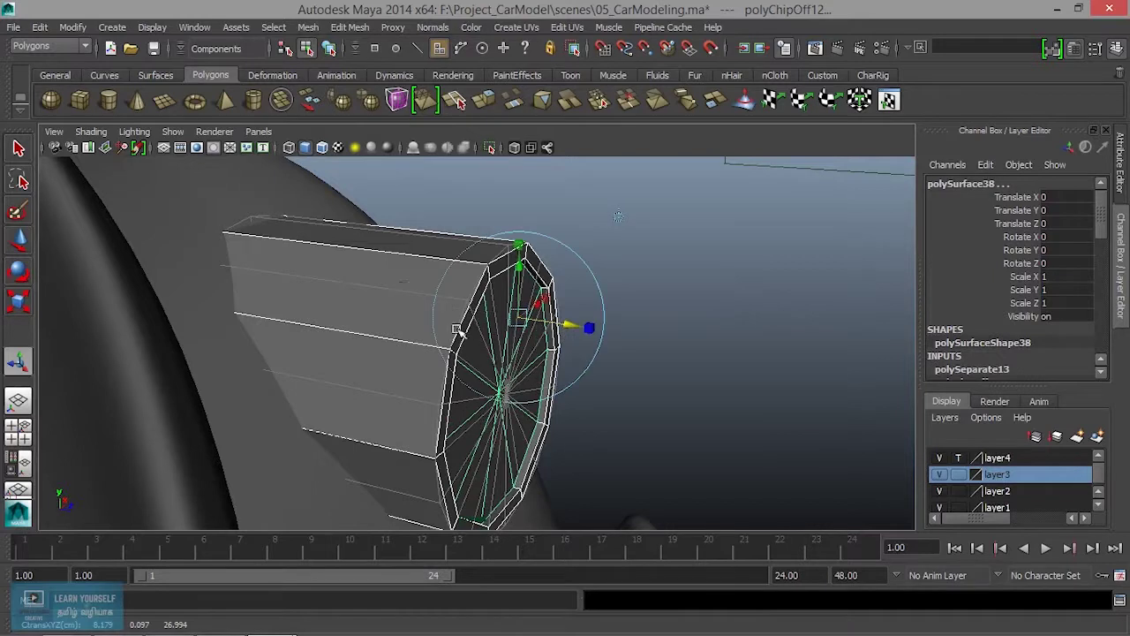
Step: Select the housing polySurface37 and show it as a smooth mesh preview
right_drag(398, 253, 466, 220)
click(341, 295)
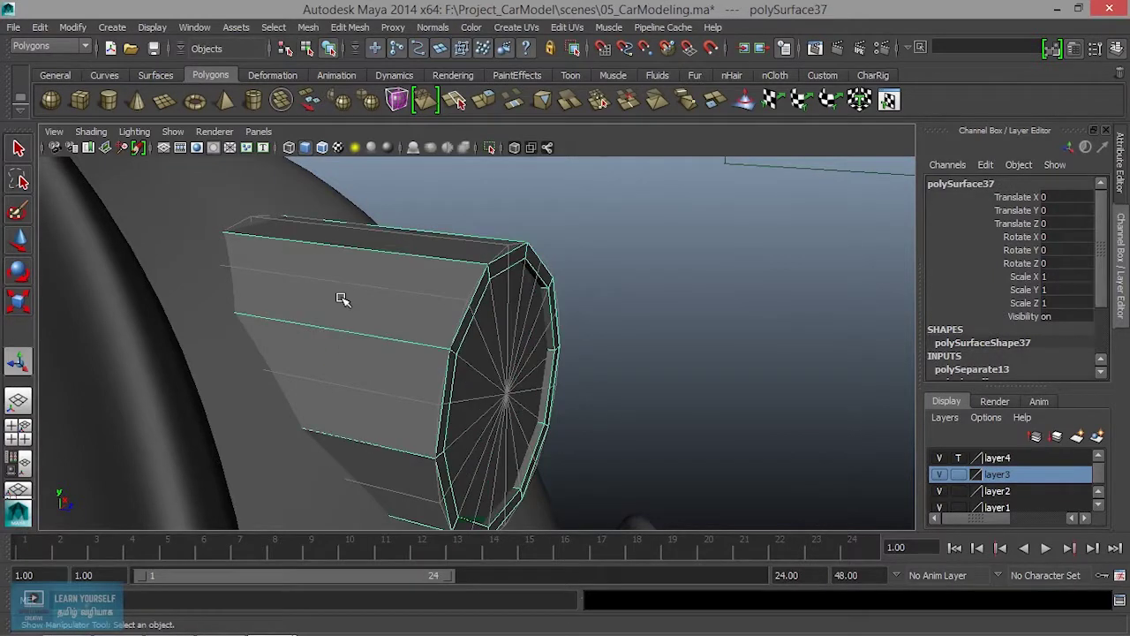
key(3)
click(596, 239)
scroll(503, 358, up, 3)
click(353, 331)
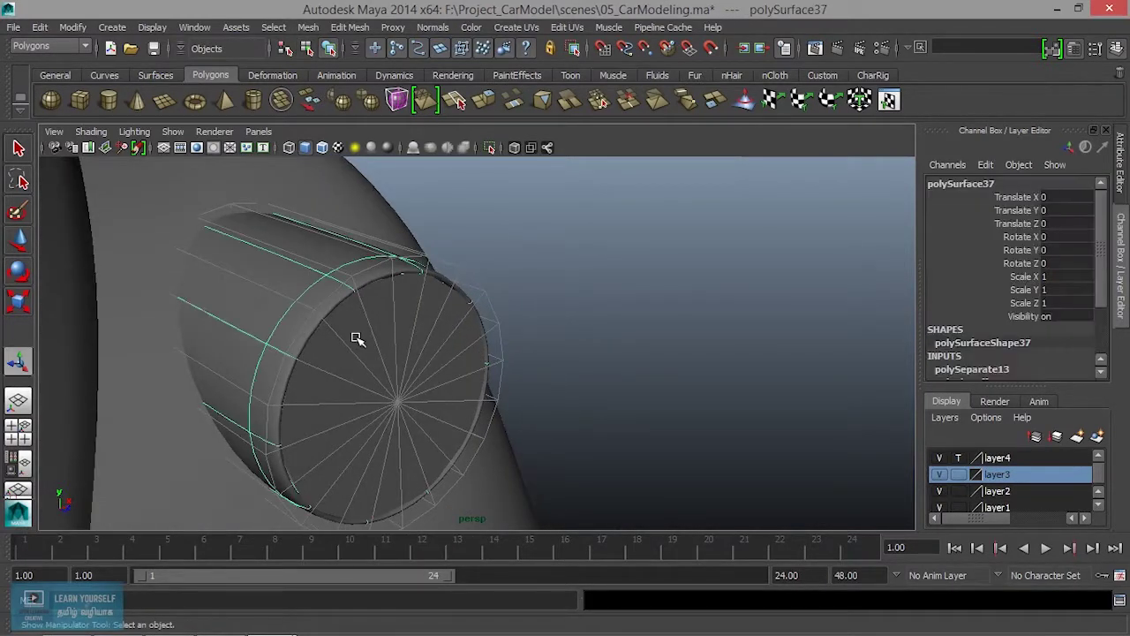
Step: Return the tube to faceted display
scroll(358, 340, up, 3)
mouse_move(357, 339)
alt+mouse_down()
mouse_move(285, 338)
mouse_move(207, 290)
mouse_move(439, 371)
mouse_move(414, 324)
mouse_move(365, 325)
alt+mouse_up()
key(1)
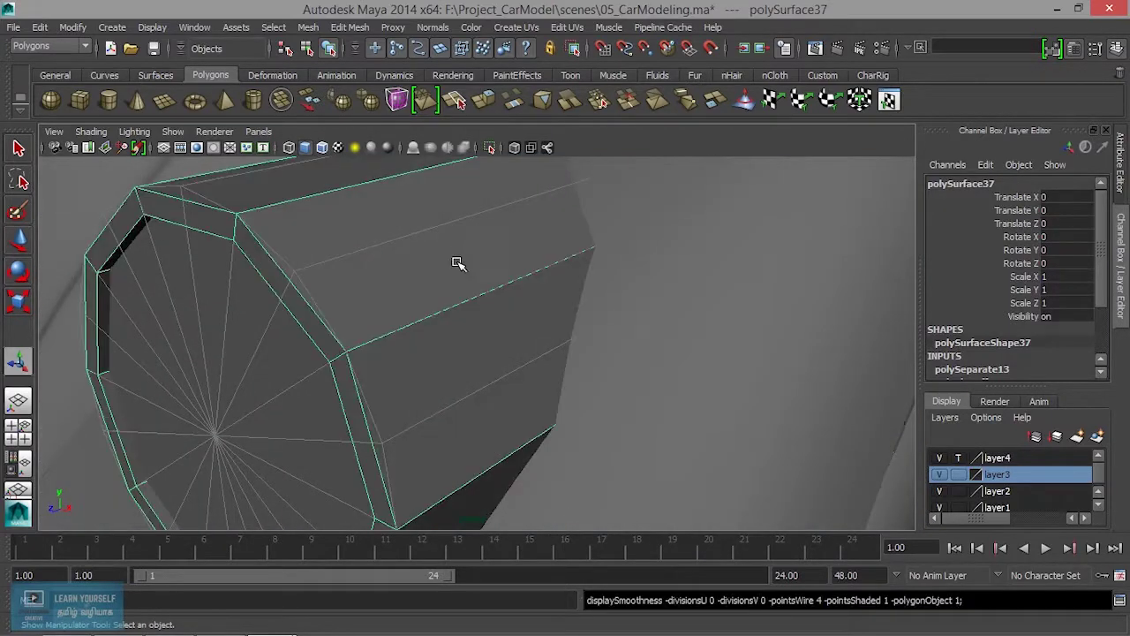
mouse_move(430, 310)
alt+mouse_down()
mouse_move(504, 350)
mouse_move(383, 312)
mouse_move(368, 252)
mouse_move(413, 318)
alt+mouse_up()
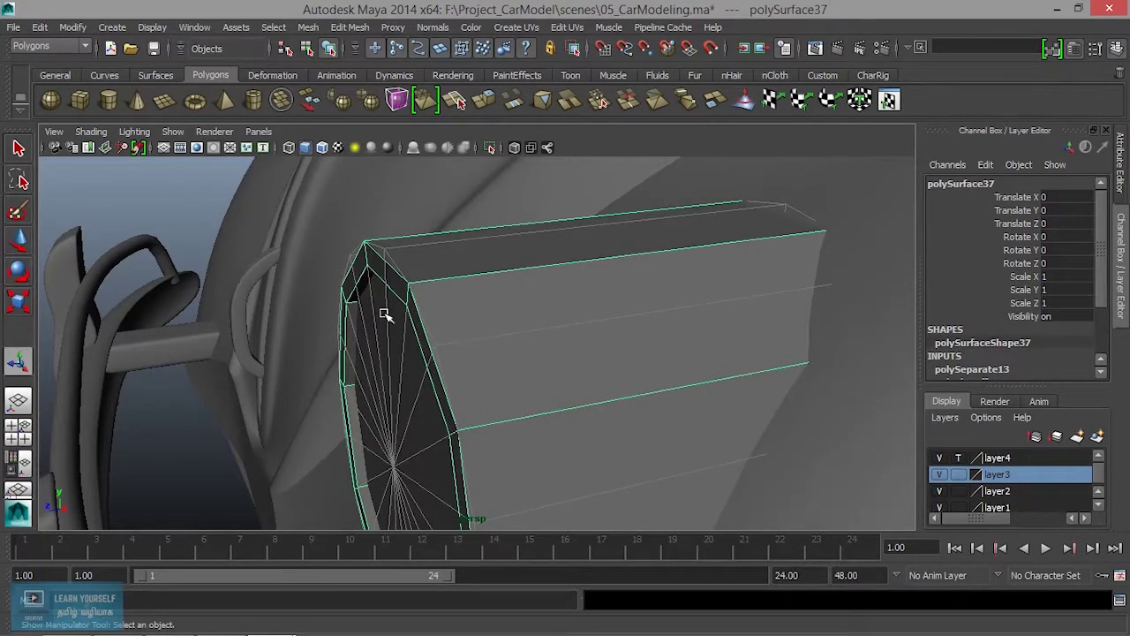
mouse_move(456, 343)
alt+mouse_down()
mouse_move(436, 353)
mouse_move(446, 398)
mouse_move(419, 412)
mouse_move(479, 416)
alt+mouse_up()
Step: Select the end cap's centre vertex
click(450, 399)
scroll(391, 353, up, 3)
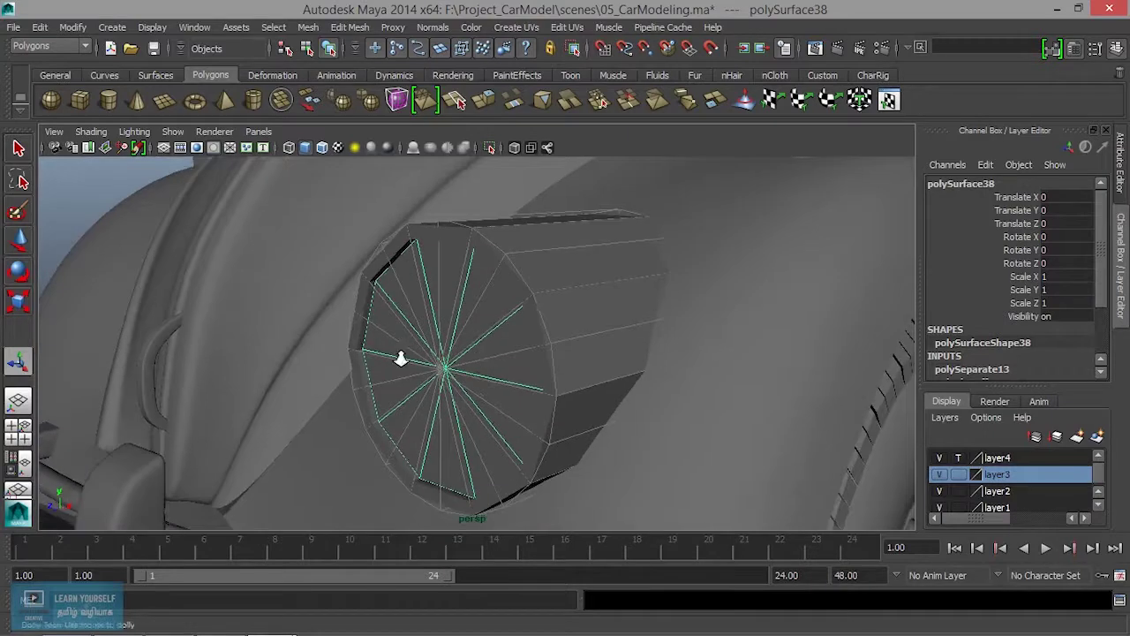
scroll(431, 379, up, 3)
right_drag(455, 240, 454, 360)
click(420, 256)
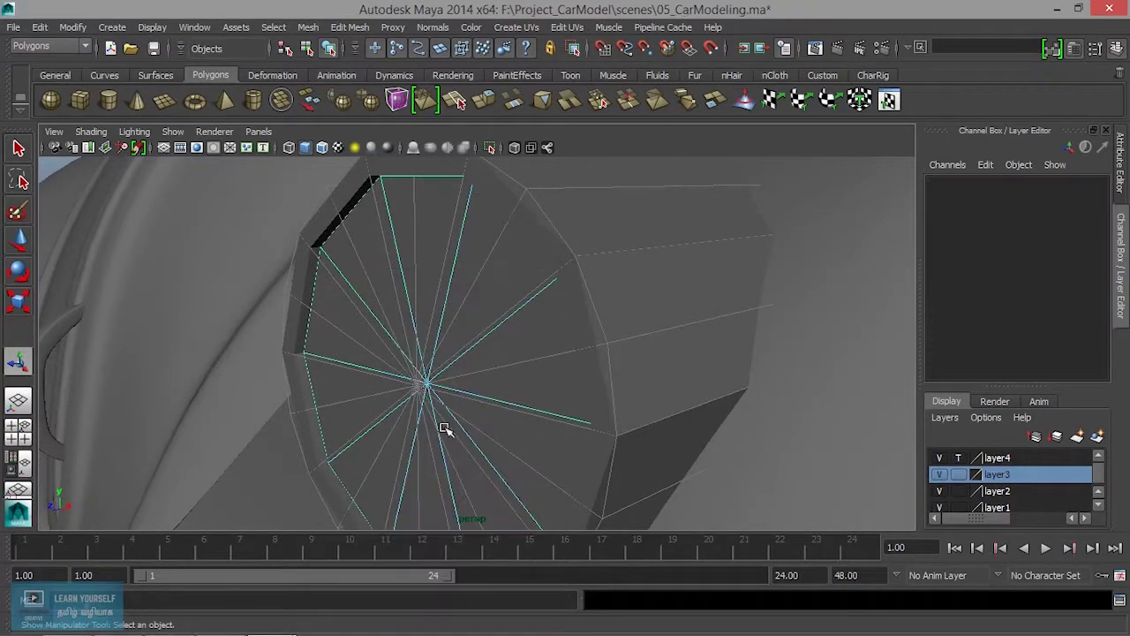
click(448, 403)
Step: Slide the centre vertex along the X axis to give the lens a peak
mouse_move(453, 415)
alt+mouse_down()
mouse_move(391, 423)
mouse_move(436, 425)
alt+mouse_up()
key(w)
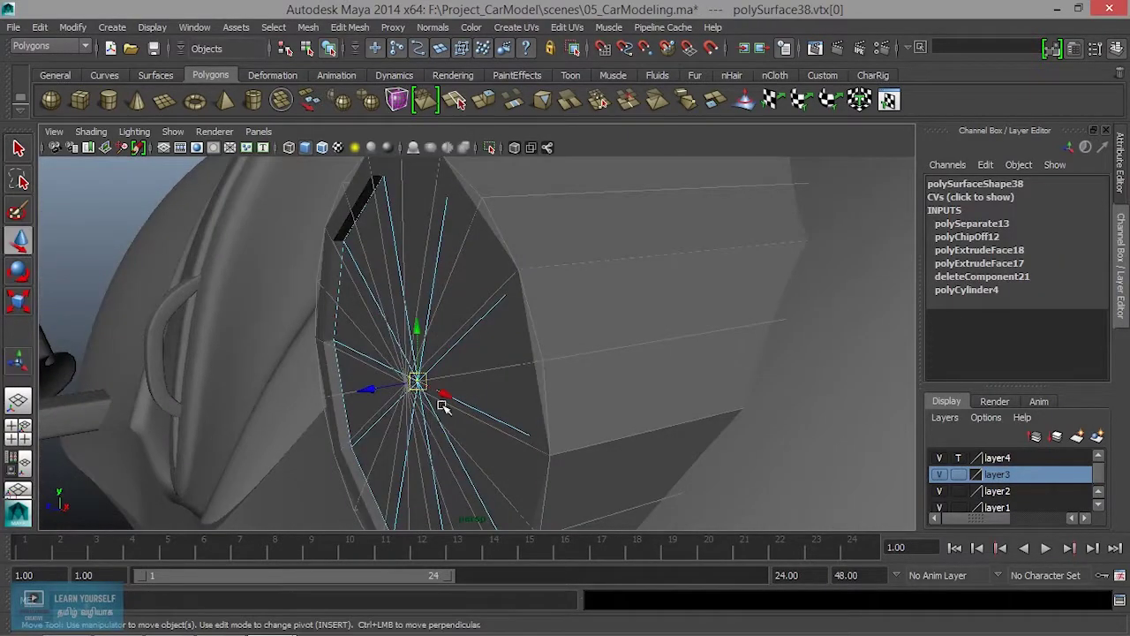
mouse_move(367, 392)
mouse_down()
mouse_move(305, 404)
mouse_move(568, 412)
mouse_move(464, 317)
mouse_move(574, 370)
mouse_move(560, 350)
mouse_move(605, 327)
mouse_up()
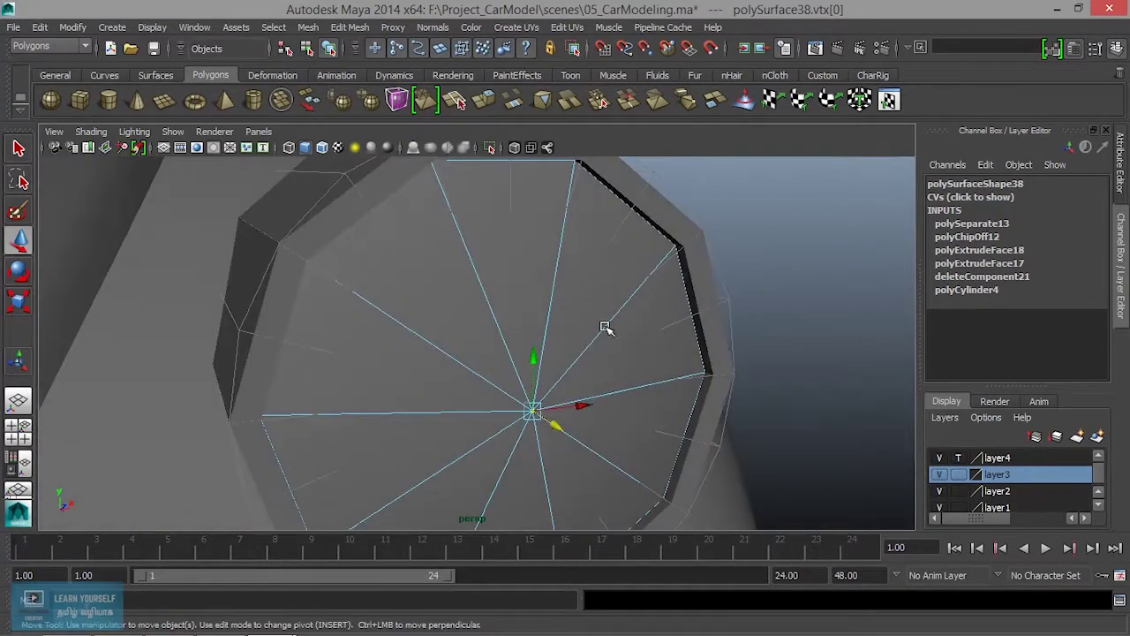
mouse_move(549, 432)
alt+mouse_down()
mouse_move(628, 439)
mouse_move(530, 371)
alt+mouse_up()
scroll(585, 445, down, 5)
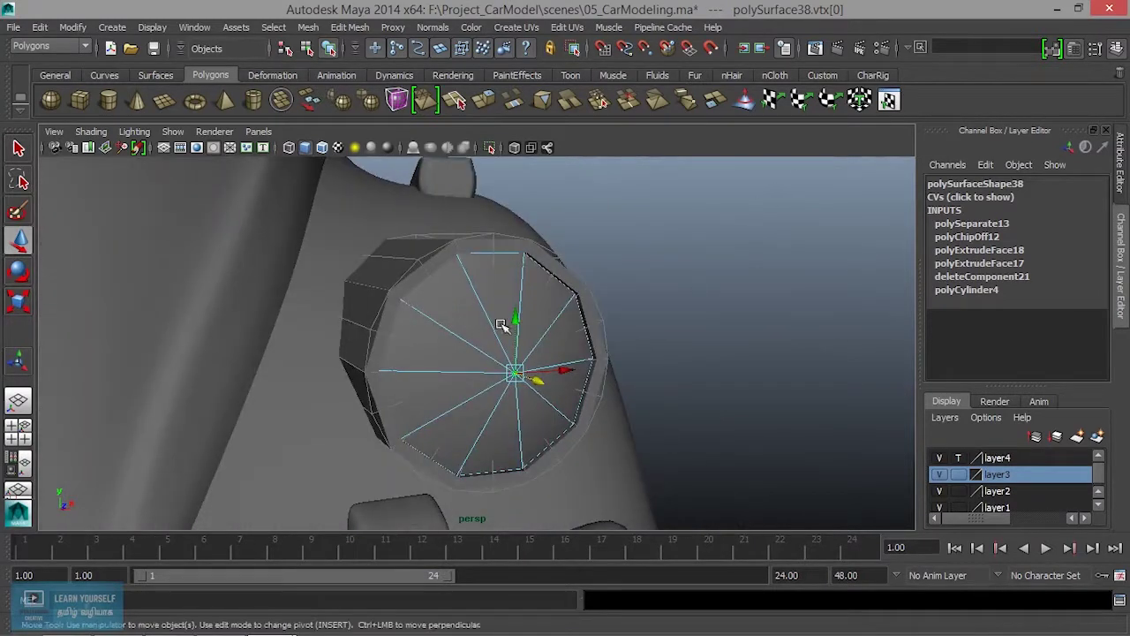
right_drag(492, 241, 493, 310)
click(497, 280)
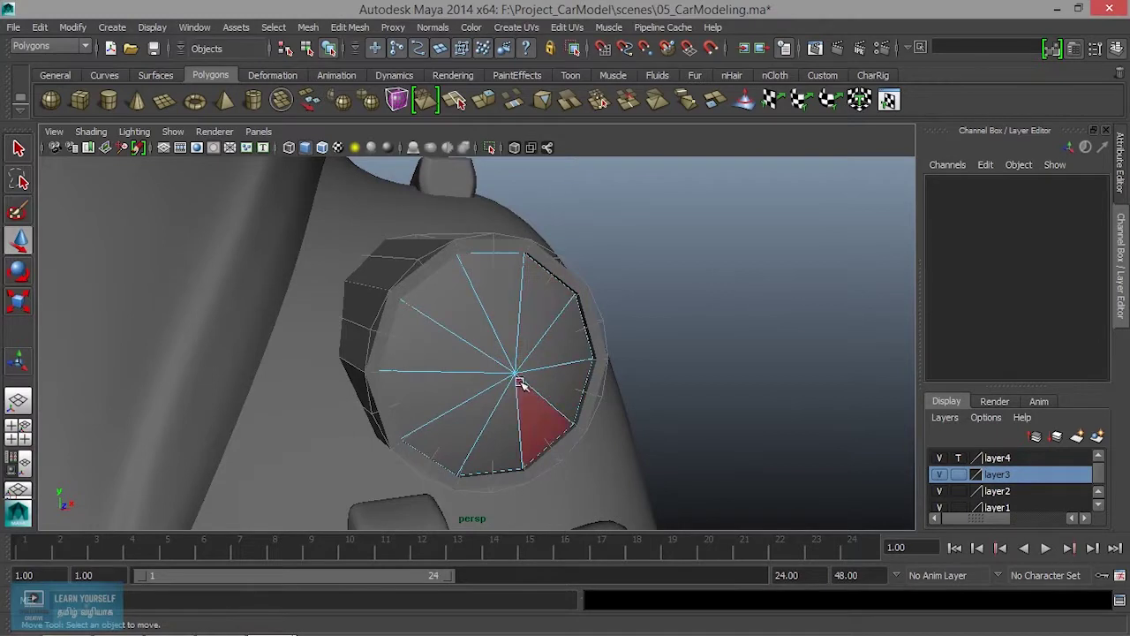
Step: Extrude the end cap's faces and scale them to 0.75 for an inner ring
mouse_move(491, 344)
alt+mouse_down()
mouse_move(499, 397)
mouse_move(441, 345)
alt+mouse_up()
click(486, 444)
mouse_move(487, 444)
alt+mouse_down()
mouse_move(527, 433)
mouse_move(521, 422)
alt+mouse_up()
click(491, 108)
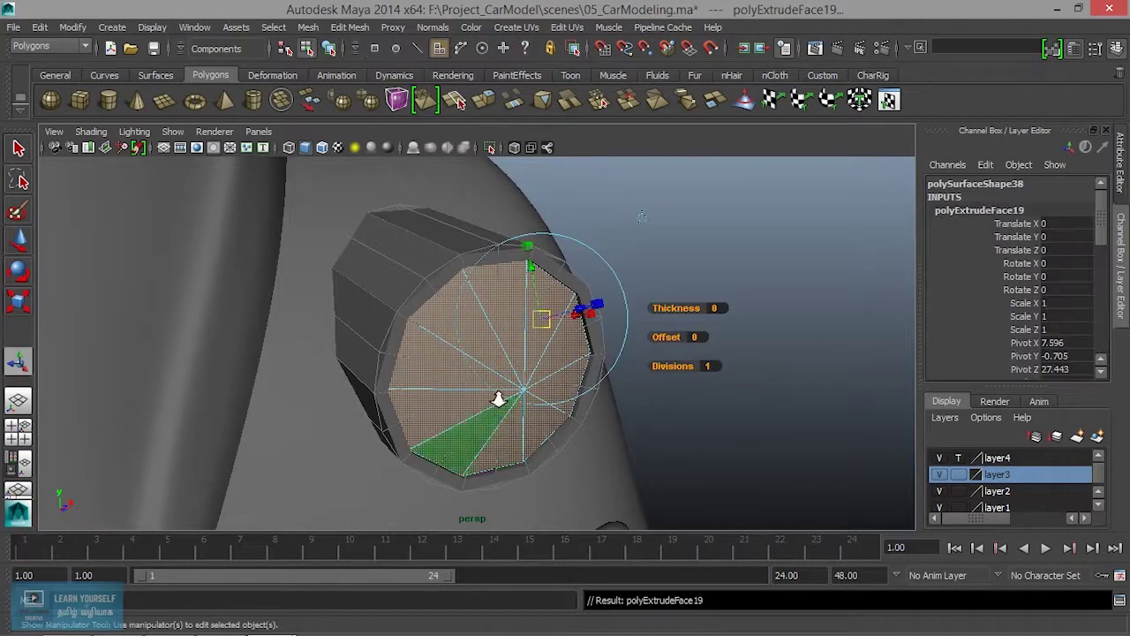
scroll(660, 309, up, 3)
drag(576, 314, 568, 308)
mouse_move(563, 357)
alt+mouse_down()
mouse_move(643, 376)
mouse_move(645, 335)
mouse_move(606, 370)
mouse_move(396, 477)
mouse_move(608, 494)
mouse_move(585, 467)
mouse_move(503, 456)
mouse_move(504, 429)
mouse_move(423, 366)
alt+mouse_up()
Step: Switch to wireframe and orbit to view the car's wheels and underside
key(4)
key(q)
mouse_move(474, 459)
alt+mouse_down()
mouse_move(630, 424)
mouse_move(560, 369)
mouse_move(476, 240)
alt+mouse_up()
mouse_move(477, 241)
right_down()
mouse_move(563, 219)
mouse_move(552, 224)
right_up()
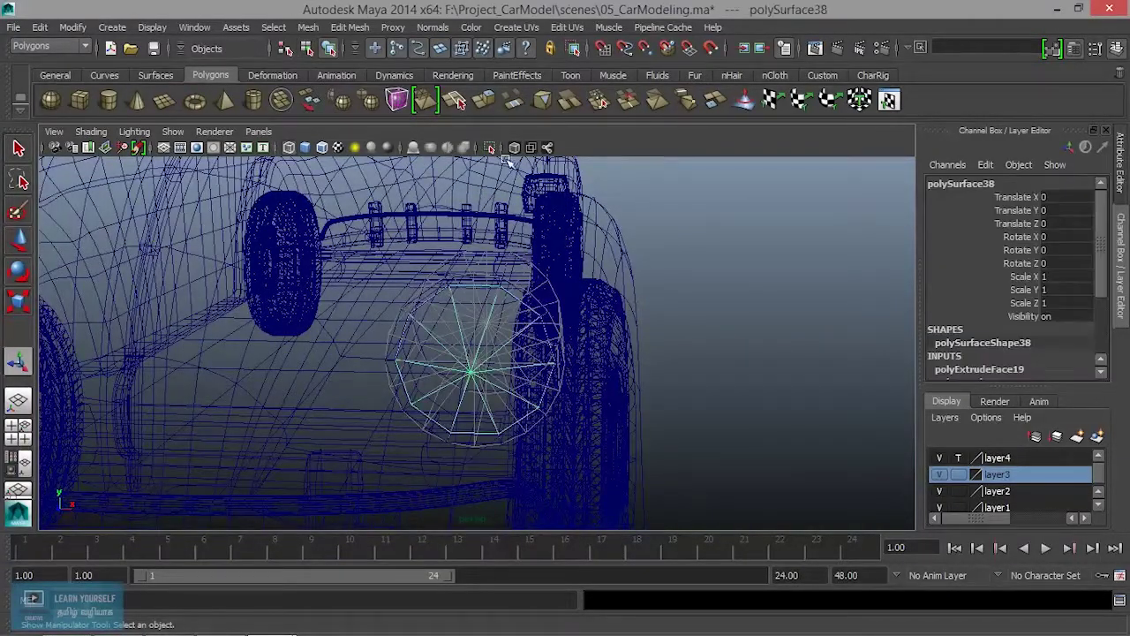
Step: Isolate the cap disc, extrude all its faces and scale them into a smaller inner ring
click(492, 148)
alt+drag(620, 411, 444, 308)
right_click(444, 307)
click(444, 277)
drag(375, 313, 487, 429)
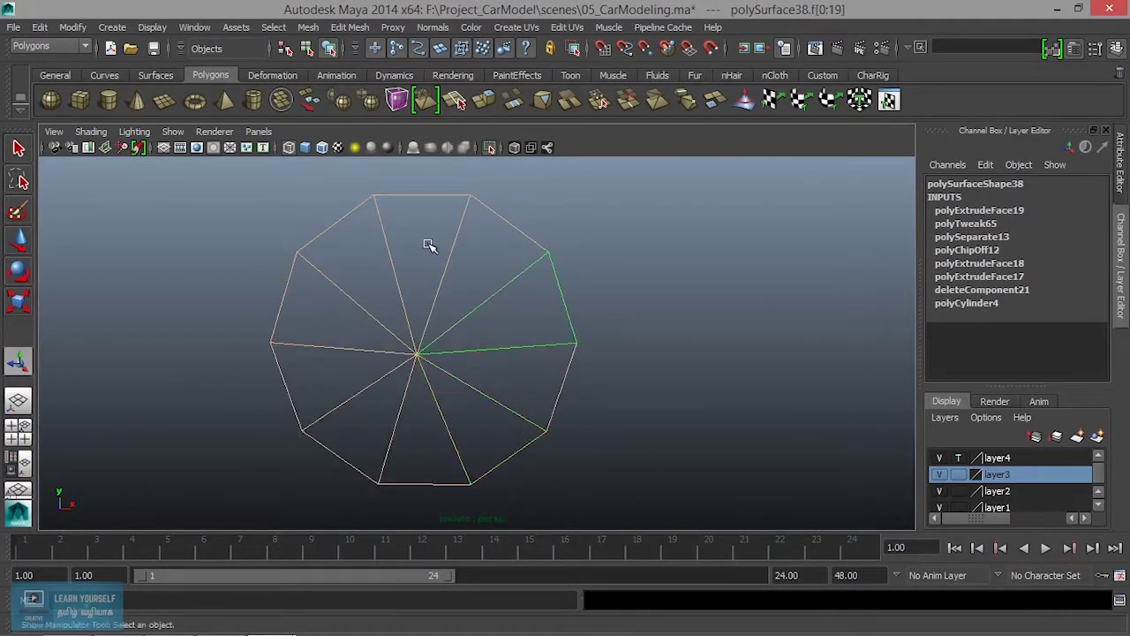
click(349, 27)
click(405, 81)
drag(488, 280, 432, 280)
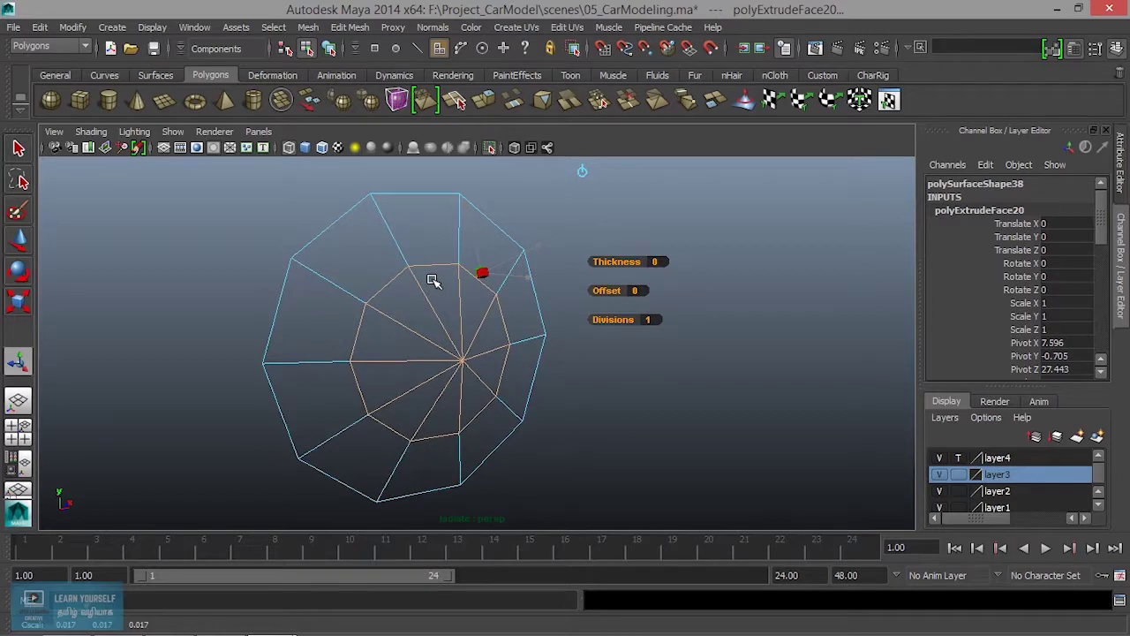
mouse_move(444, 285)
alt+mouse_down()
mouse_move(459, 371)
mouse_move(504, 360)
mouse_move(462, 360)
mouse_move(462, 386)
alt+mouse_up()
Step: Move the selected inner edges outward to start raising the dome
right_drag(452, 240, 453, 403)
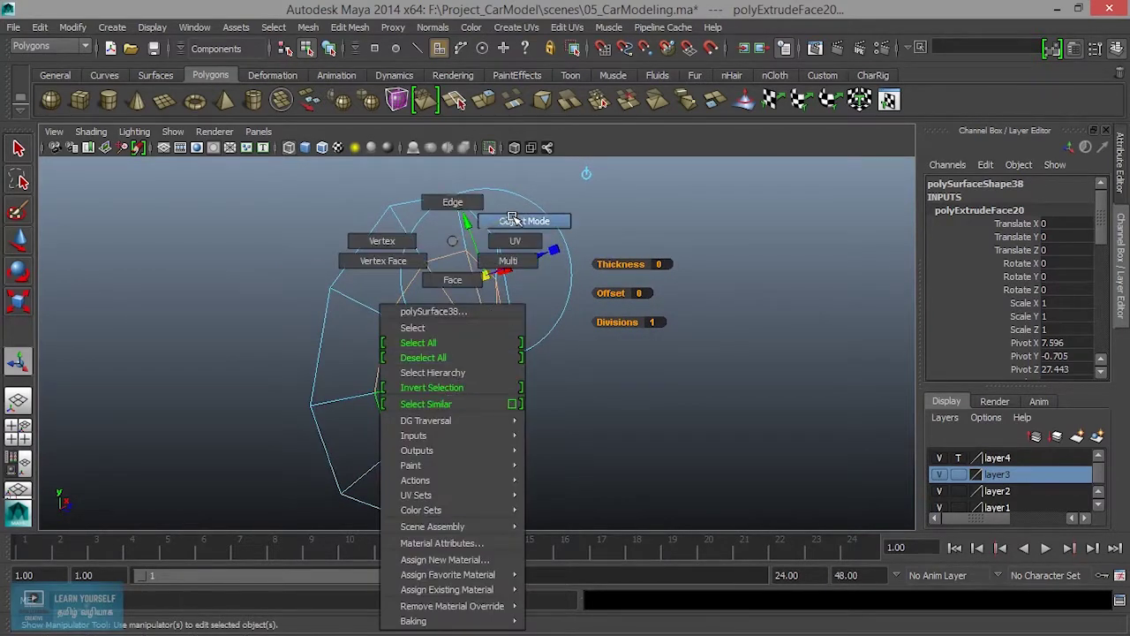
right_drag(459, 202, 452, 203)
click(382, 333)
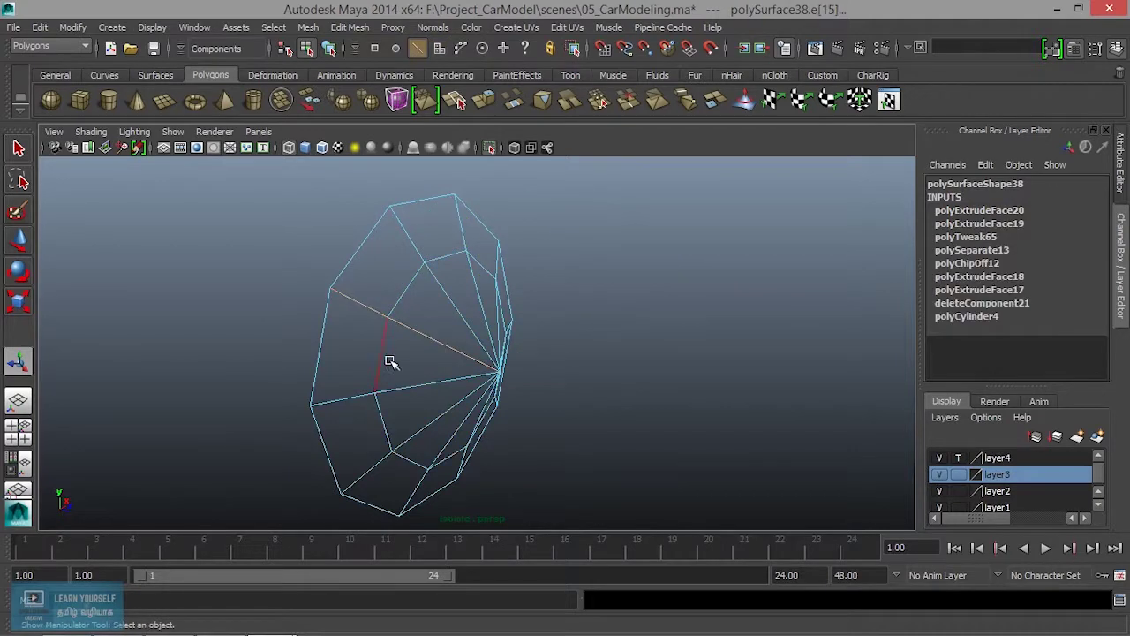
scroll(382, 361, up, 3)
scroll(311, 351, down, 3)
mouse_move(363, 416)
alt+mouse_down()
mouse_move(353, 429)
mouse_move(465, 443)
alt+mouse_up()
key(w)
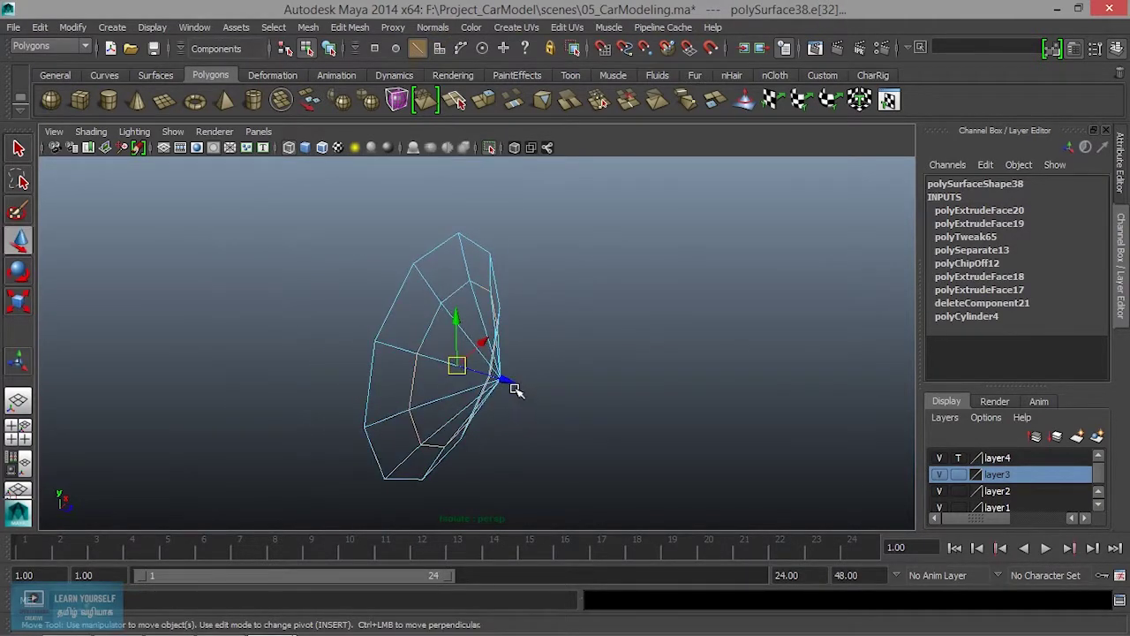
drag(513, 377, 524, 383)
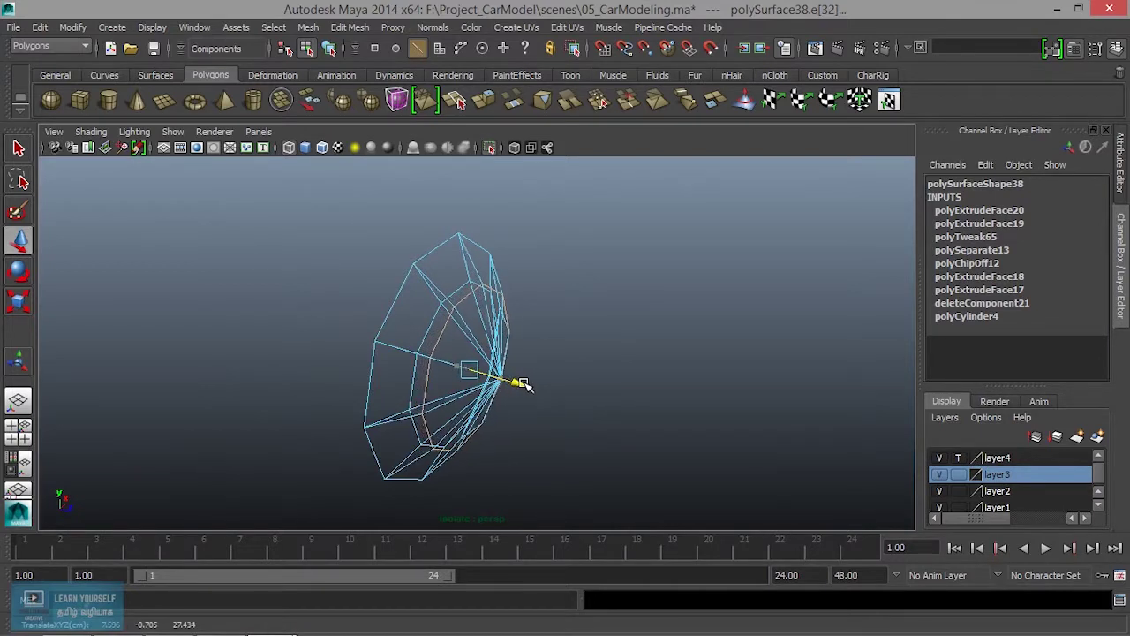
Step: Return to shaded display and select a face on the outer ring
alt+drag(465, 430, 646, 403)
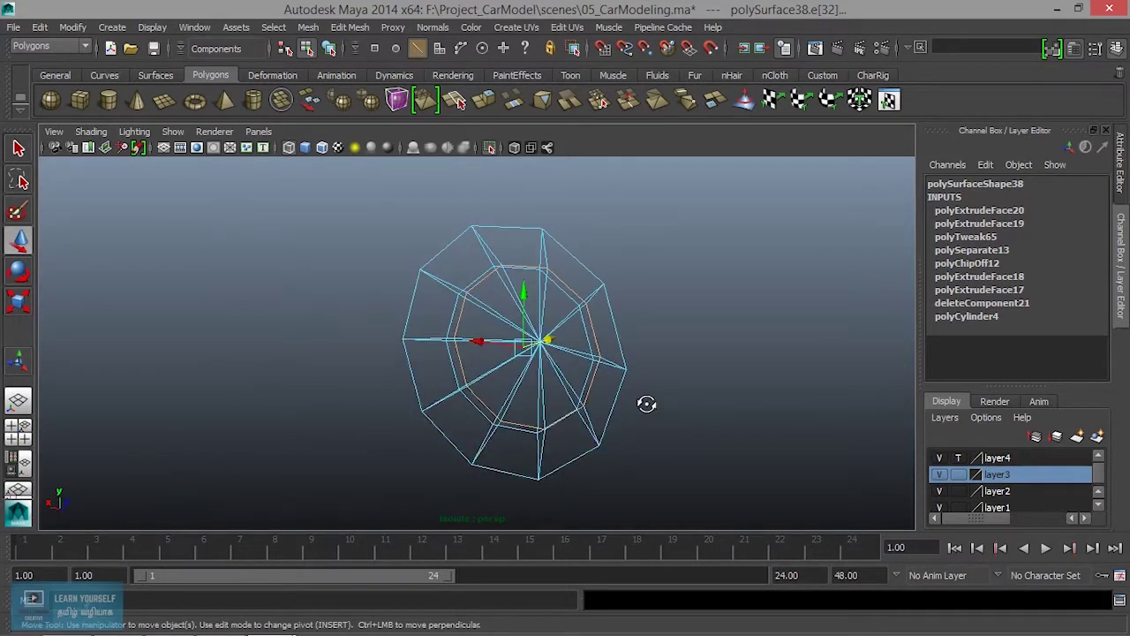
key(5)
scroll(646, 403, up, 3)
scroll(638, 325, up, 2)
scroll(522, 285, up, 2)
right_drag(519, 248, 518, 277)
click(547, 265)
Step: Select the eight inner faces, delete them, then undo the deletion
shift+double_click(466, 252)
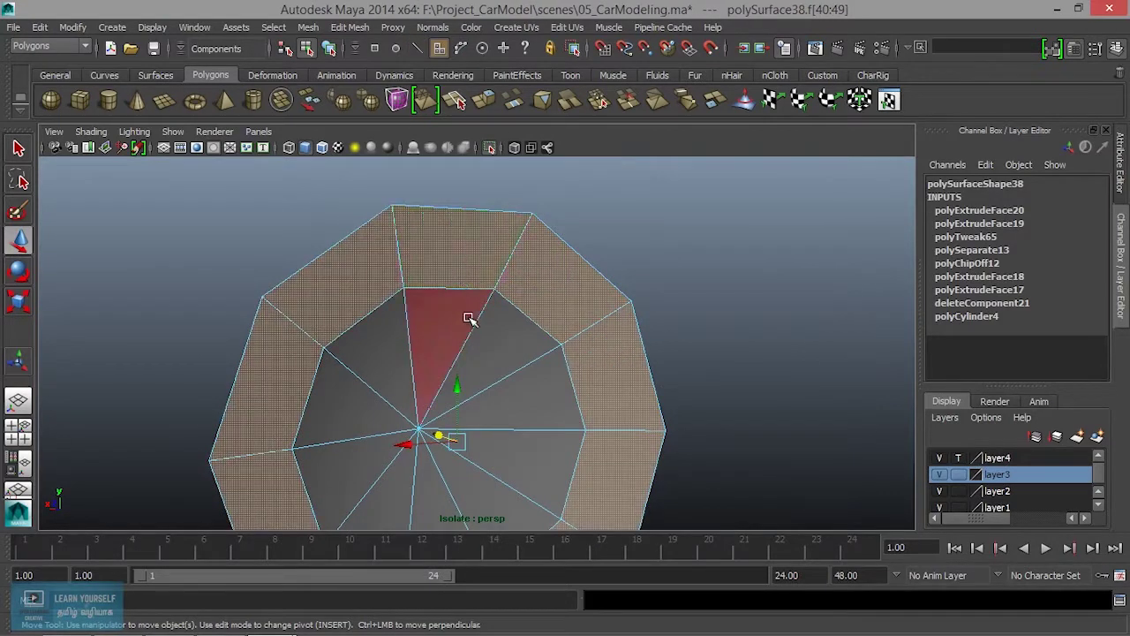
shift+click(456, 325)
shift+click(521, 347)
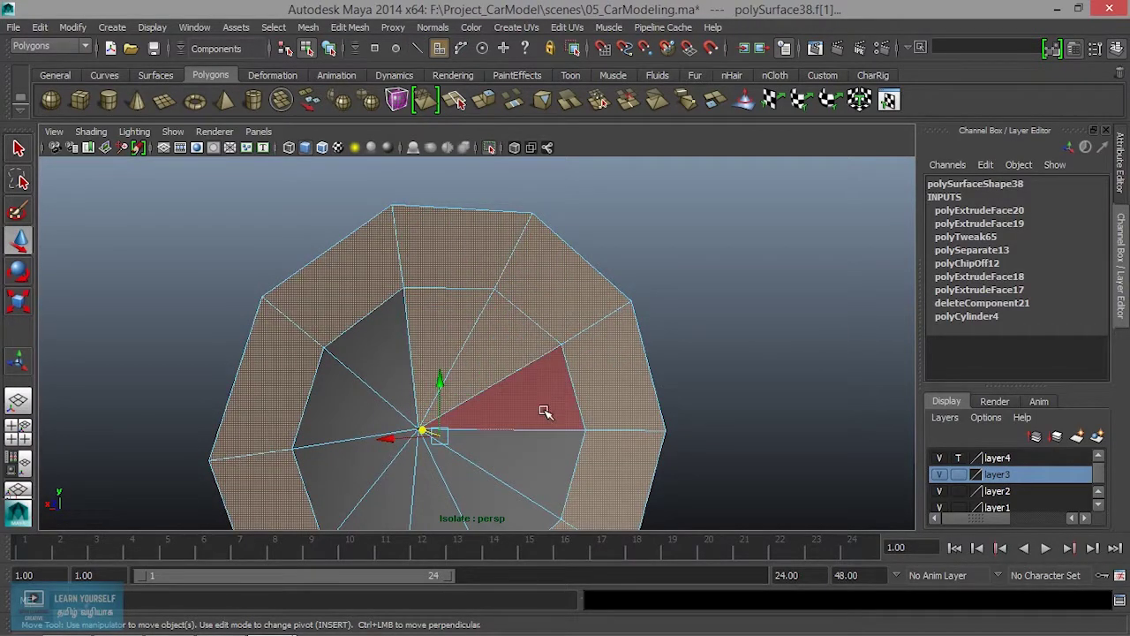
shift+click(521, 393)
shift+click(530, 455)
shift+click(485, 494)
shift+click(391, 500)
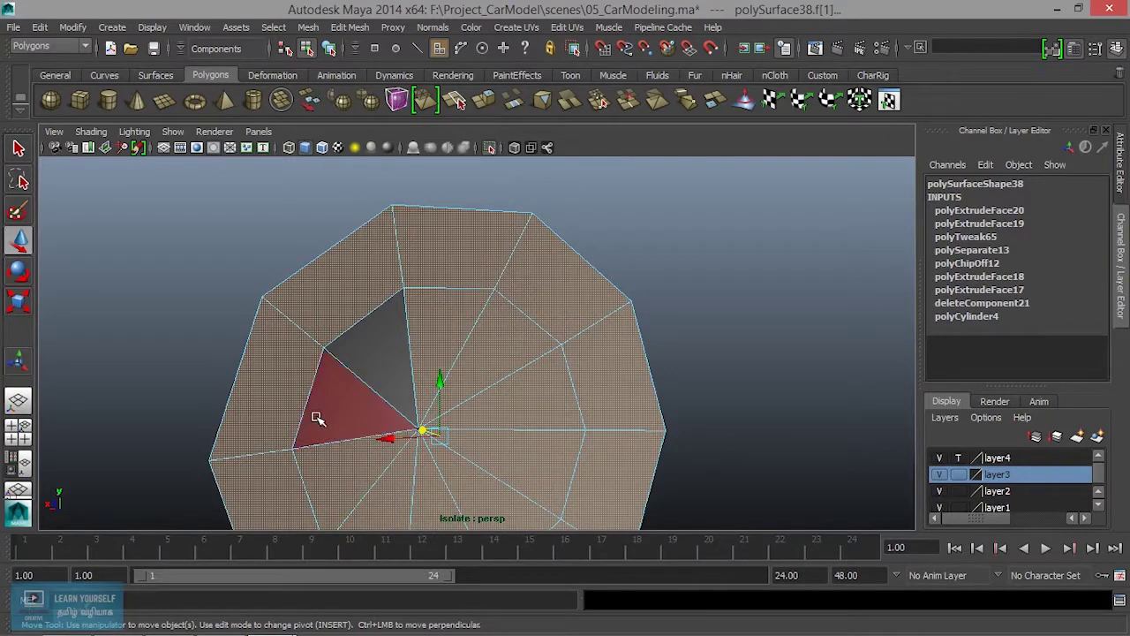
shift+click(319, 422)
shift+click(373, 371)
key(Delete)
key(ctrl+z)
Step: Clear the face selection and return to object selection mode
mouse_move(488, 427)
alt+mouse_down()
mouse_move(552, 463)
mouse_move(529, 361)
alt+mouse_up()
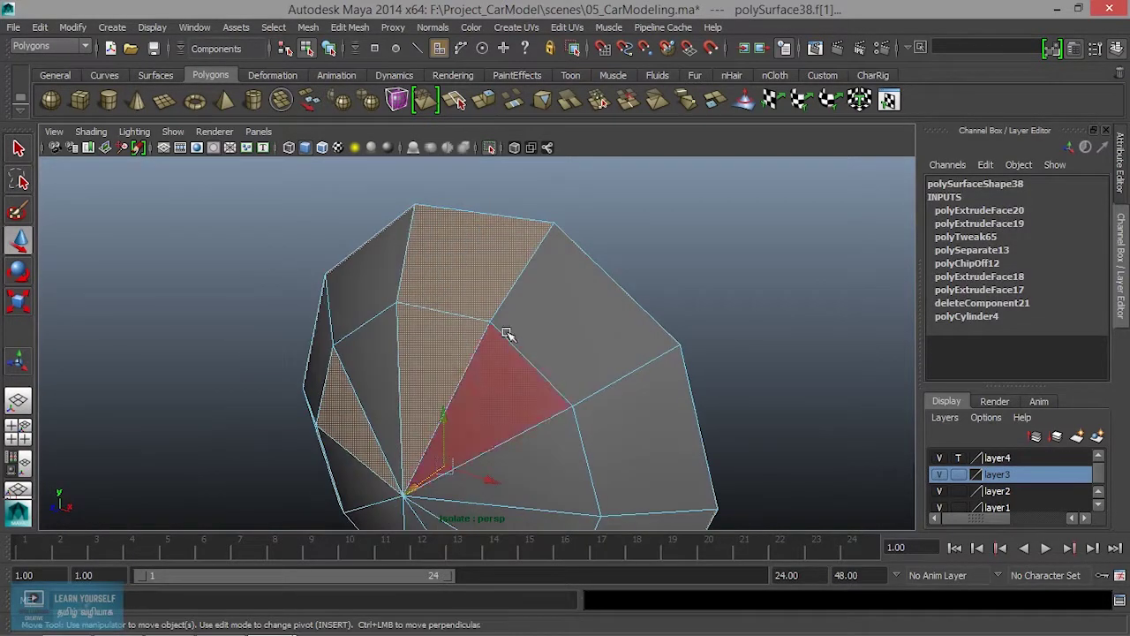
alt+drag(579, 406, 300, 431)
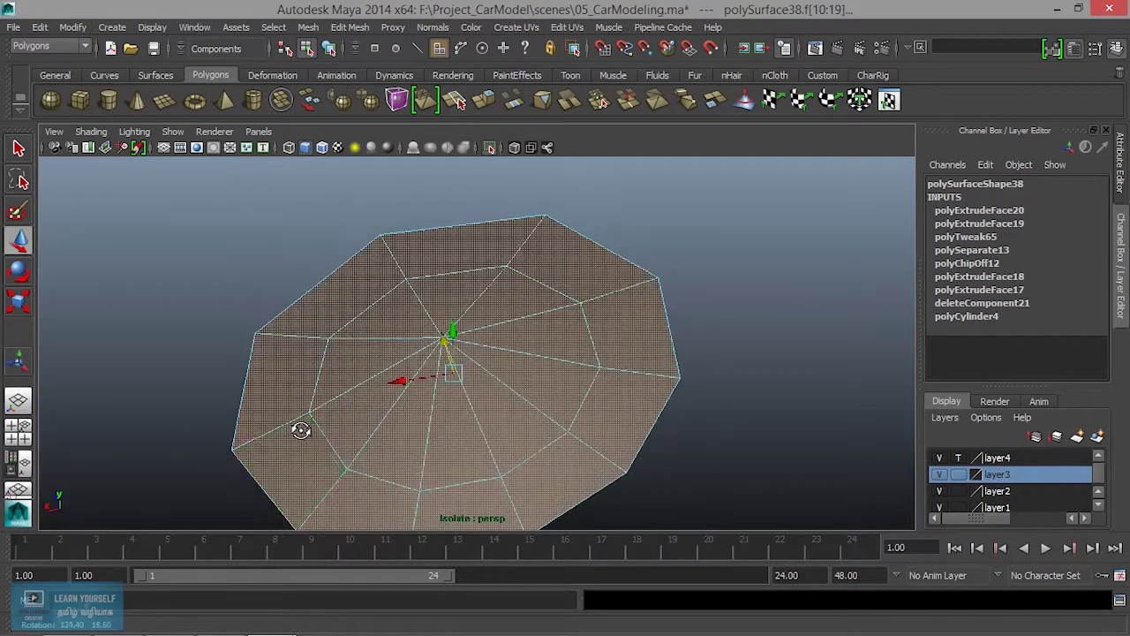
click(300, 431)
mouse_move(340, 427)
alt+mouse_down()
mouse_move(504, 398)
mouse_move(494, 378)
alt+mouse_up()
right_drag(475, 240, 493, 336)
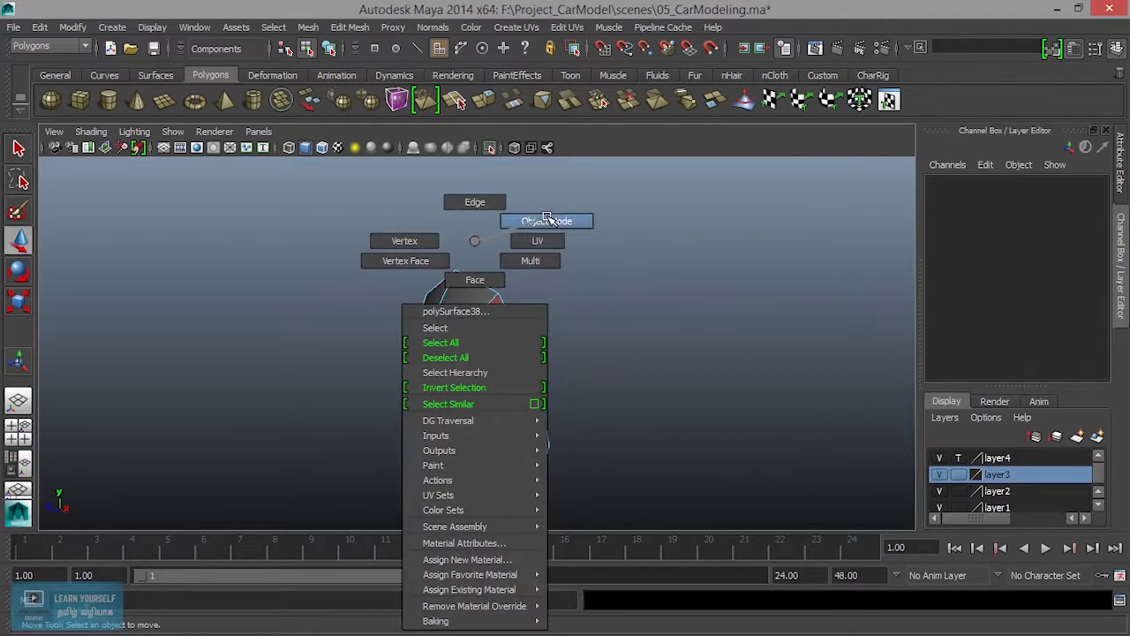
click(546, 220)
Step: Show the lens cap with smooth mesh preview and inspect the dome from several angles
alt+drag(466, 373, 606, 401)
alt+drag(549, 429, 519, 361)
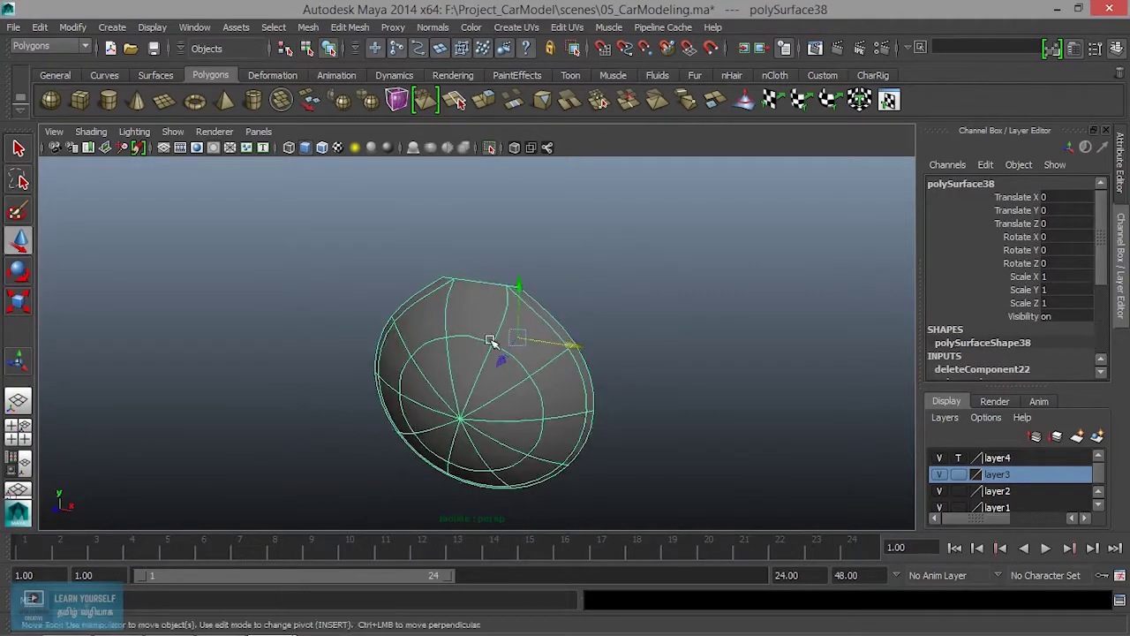
scroll(519, 362, up, 5)
key(1)
key(3)
alt+drag(423, 423, 480, 378)
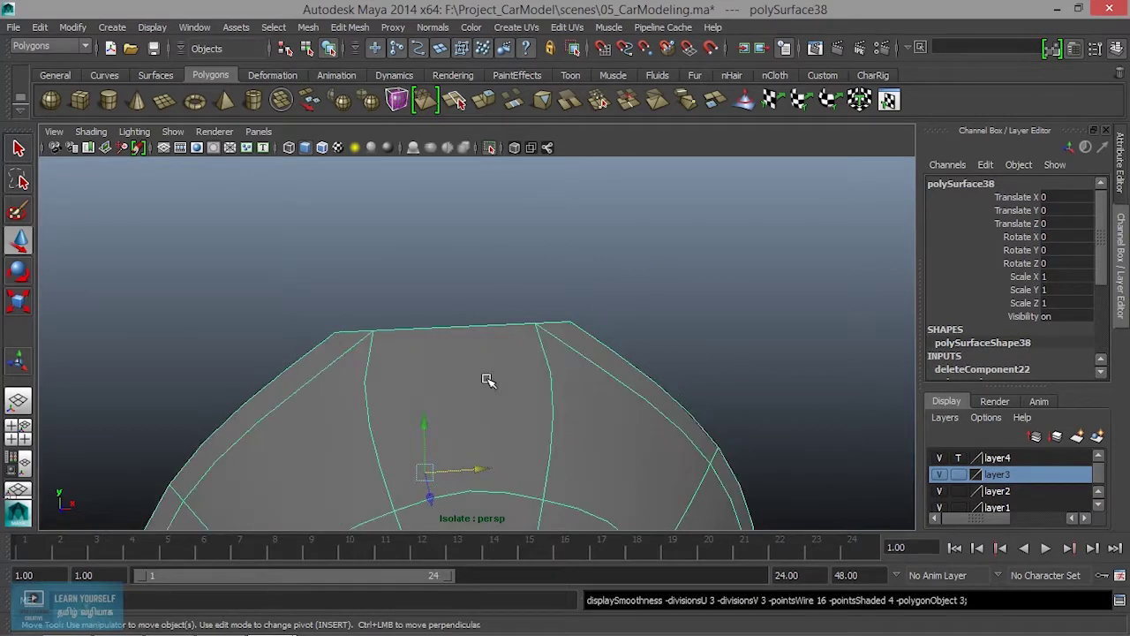
scroll(487, 379, up, 3)
mouse_move(486, 378)
alt+mouse_down()
mouse_move(560, 365)
mouse_move(516, 344)
alt+mouse_up()
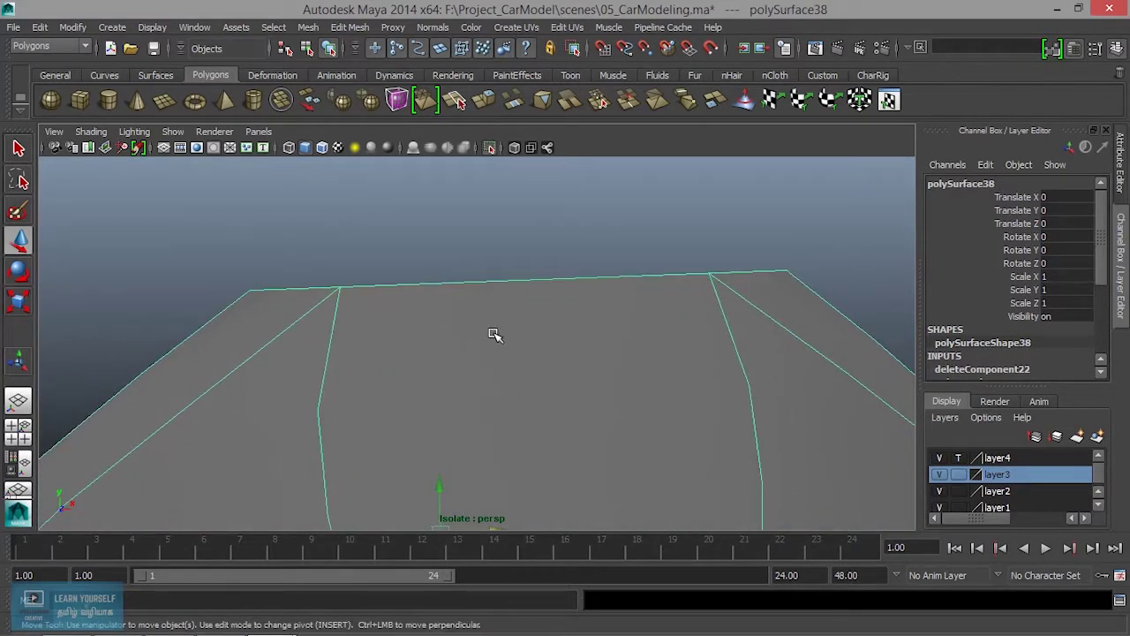
scroll(504, 328, down, 3)
scroll(500, 341, down, 2)
mouse_move(511, 400)
alt+mouse_down()
mouse_move(479, 278)
mouse_move(441, 335)
mouse_move(457, 368)
mouse_move(444, 306)
alt+mouse_up()
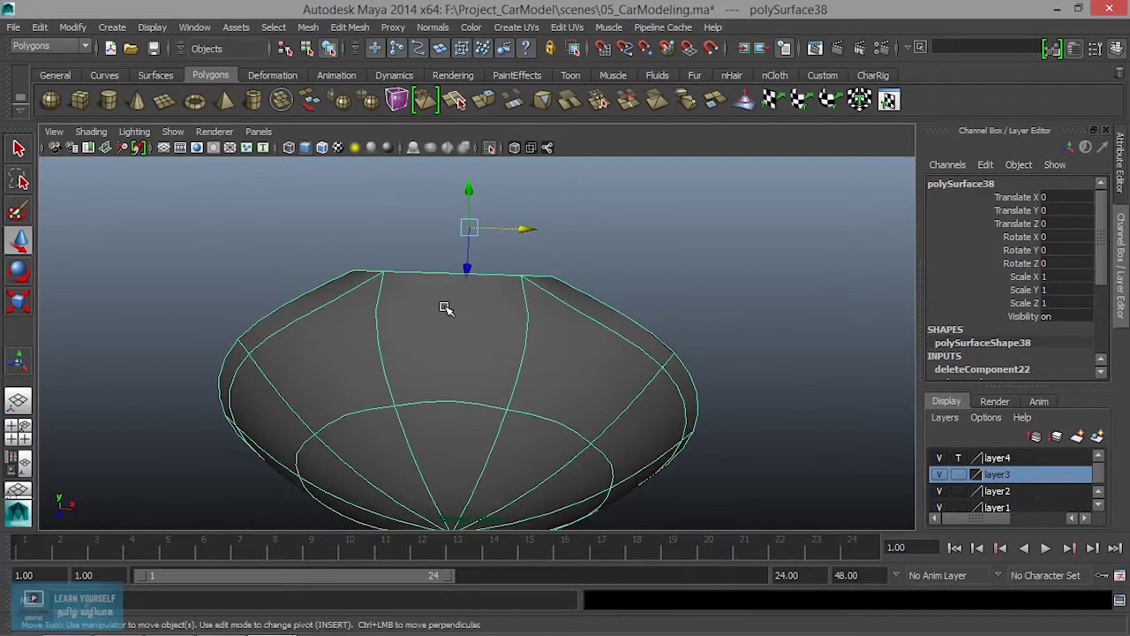
Step: Delete the centre face of the cap and return to faceted display
right_click(444, 306)
click(446, 278)
click(451, 335)
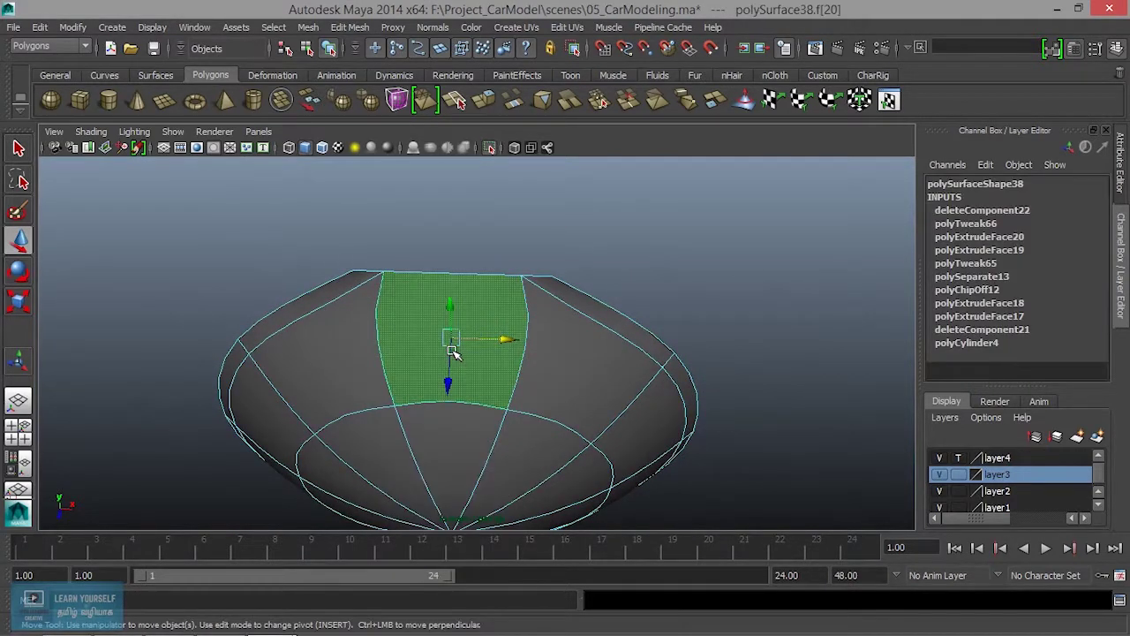
key(Delete)
mouse_move(452, 347)
alt+mouse_down()
mouse_move(468, 291)
mouse_move(411, 295)
mouse_move(381, 282)
mouse_move(391, 336)
mouse_move(442, 348)
mouse_move(361, 308)
alt+mouse_up()
key(1)
Step: Bridge the two edges across the gap with one face, Divisions 0
right_click(312, 240)
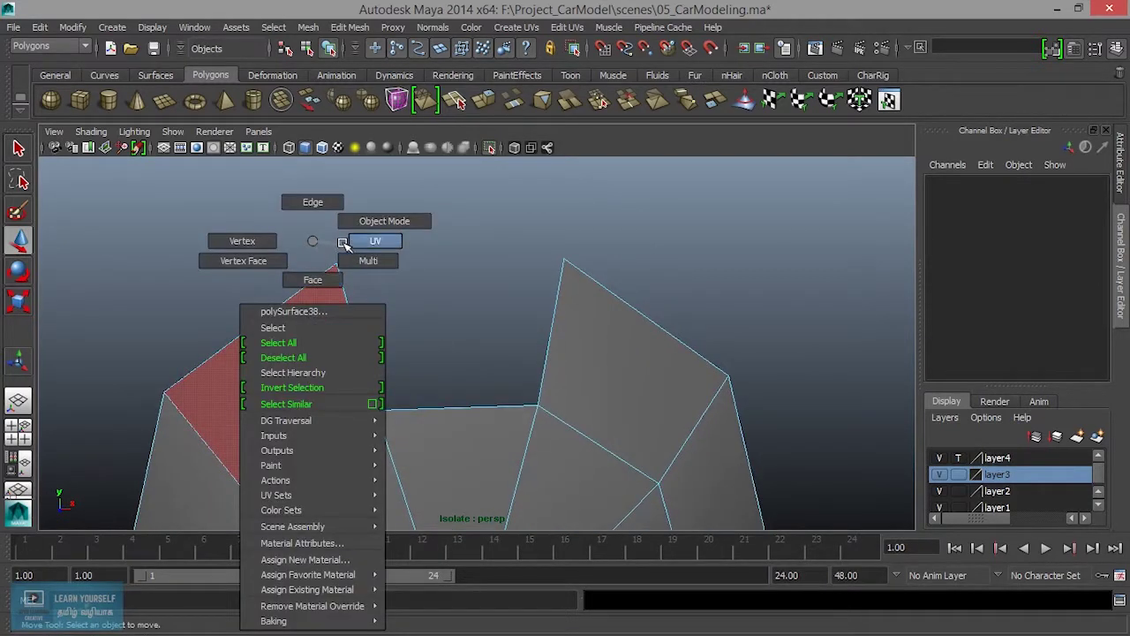
click(294, 204)
click(347, 316)
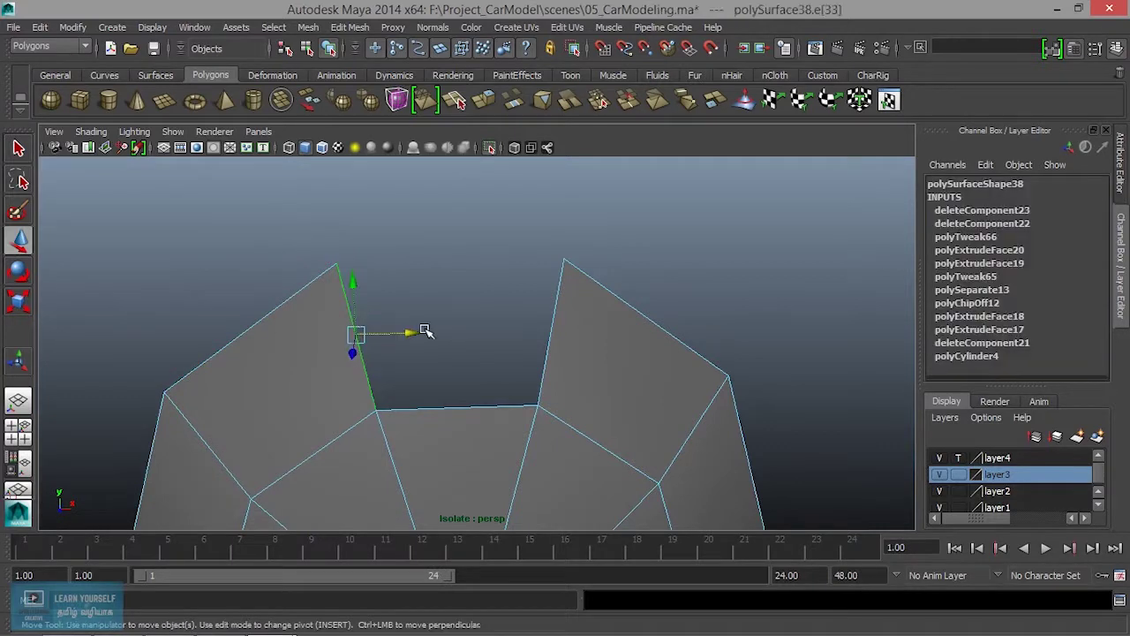
shift+click(548, 320)
click(350, 26)
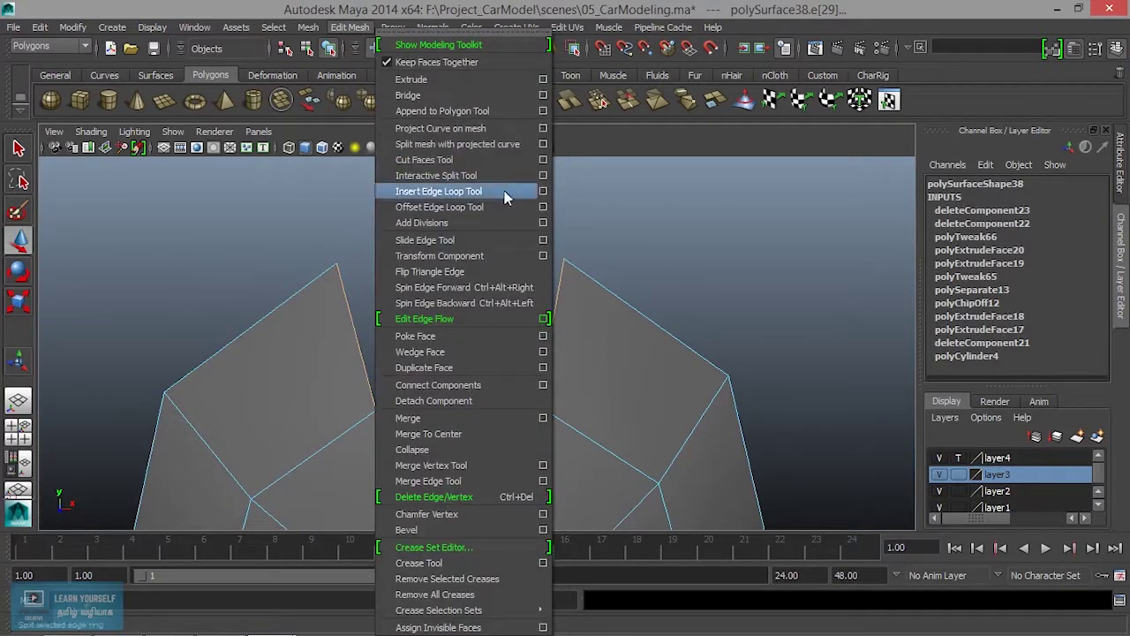
click(541, 98)
click(503, 53)
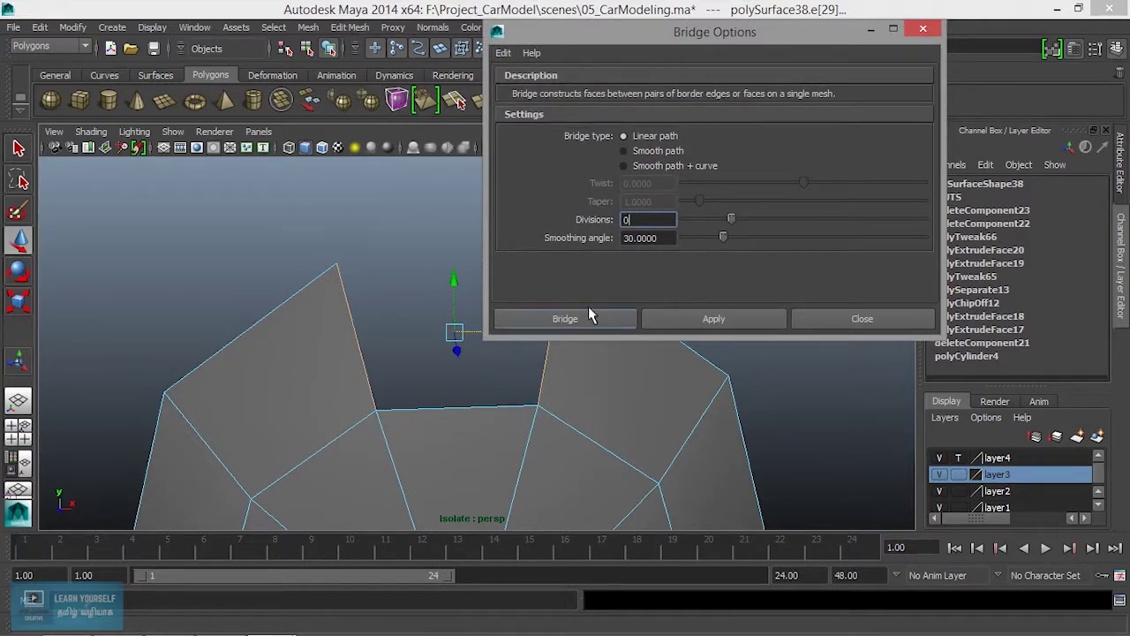
click(566, 320)
alt+drag(464, 386, 527, 365)
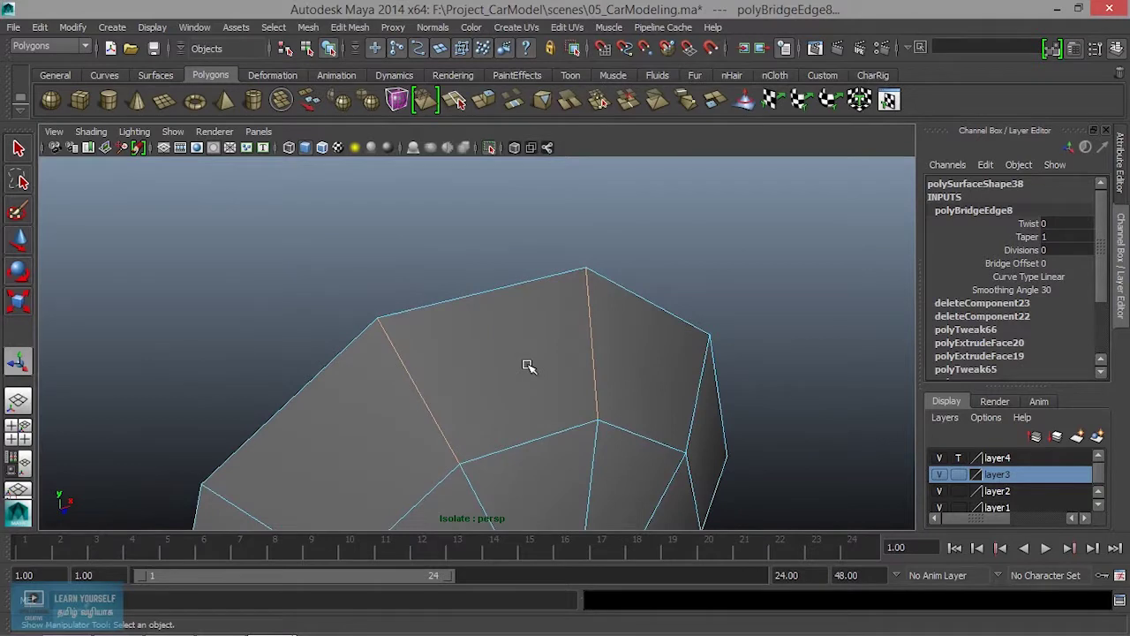
Step: Select the lens cap object and toggle smooth preview on and off
right_drag(527, 241, 575, 279)
click(553, 335)
key(3)
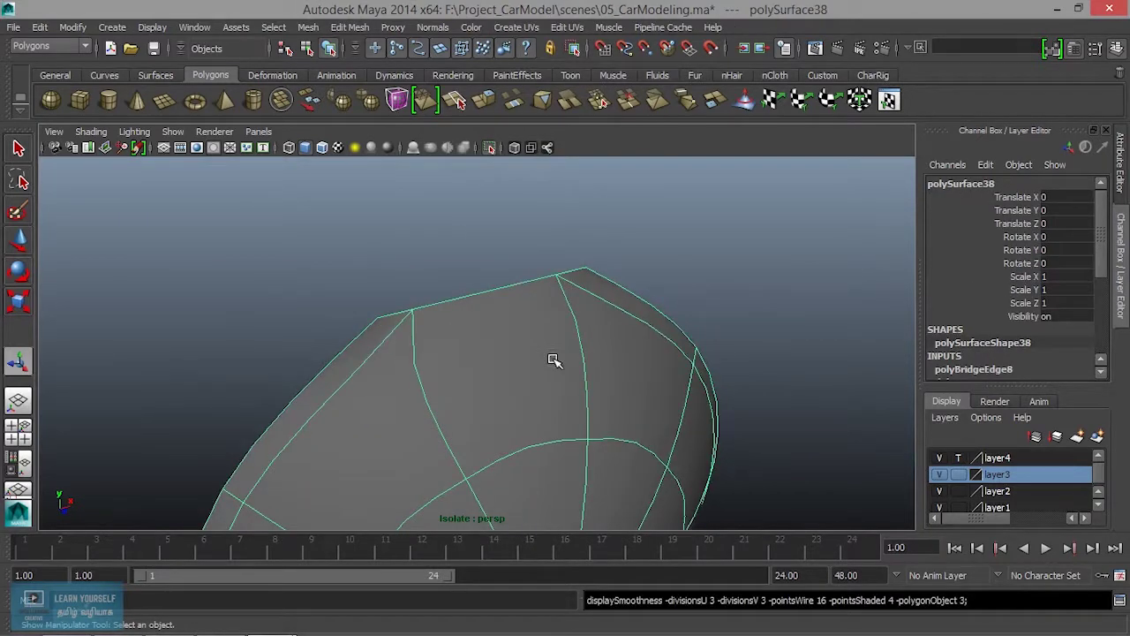
key(1)
mouse_move(481, 368)
alt+mouse_down()
mouse_move(437, 355)
mouse_move(504, 310)
mouse_move(613, 298)
mouse_move(477, 297)
mouse_move(575, 348)
mouse_move(468, 356)
mouse_move(538, 348)
mouse_move(542, 337)
alt+mouse_up()
Step: Review the smoothed cap in wireframe from several angles
key(3)
key(4)
key(1)
key(3)
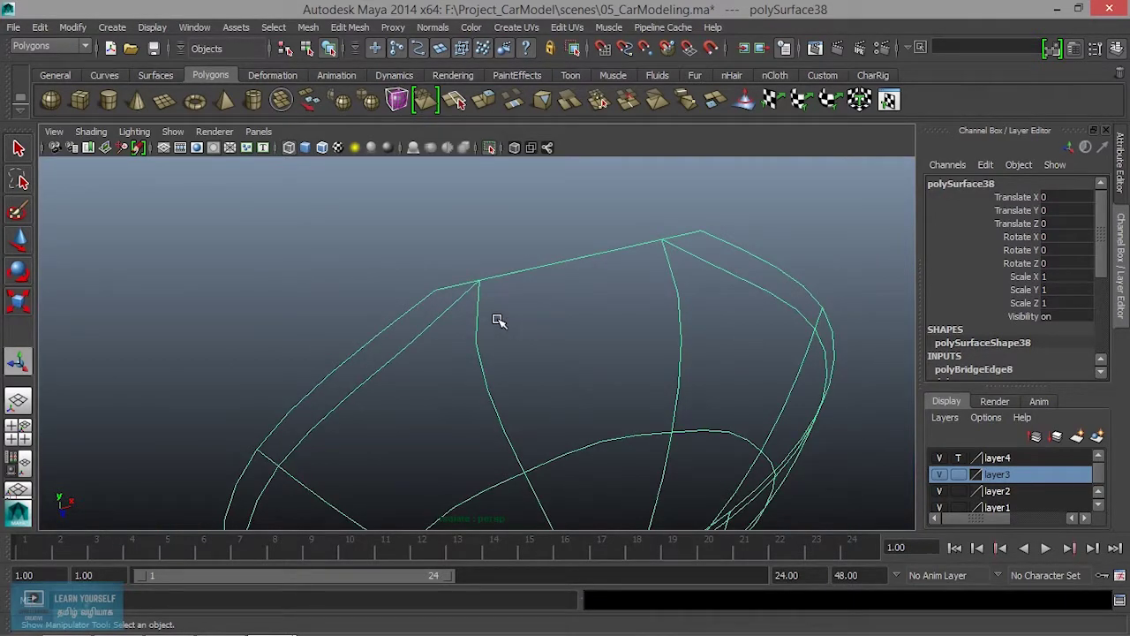
mouse_move(570, 350)
alt+mouse_down()
mouse_move(544, 352)
mouse_move(557, 365)
mouse_move(550, 341)
mouse_move(424, 250)
mouse_move(215, 311)
mouse_move(267, 392)
mouse_move(423, 374)
mouse_move(407, 370)
alt+mouse_up()
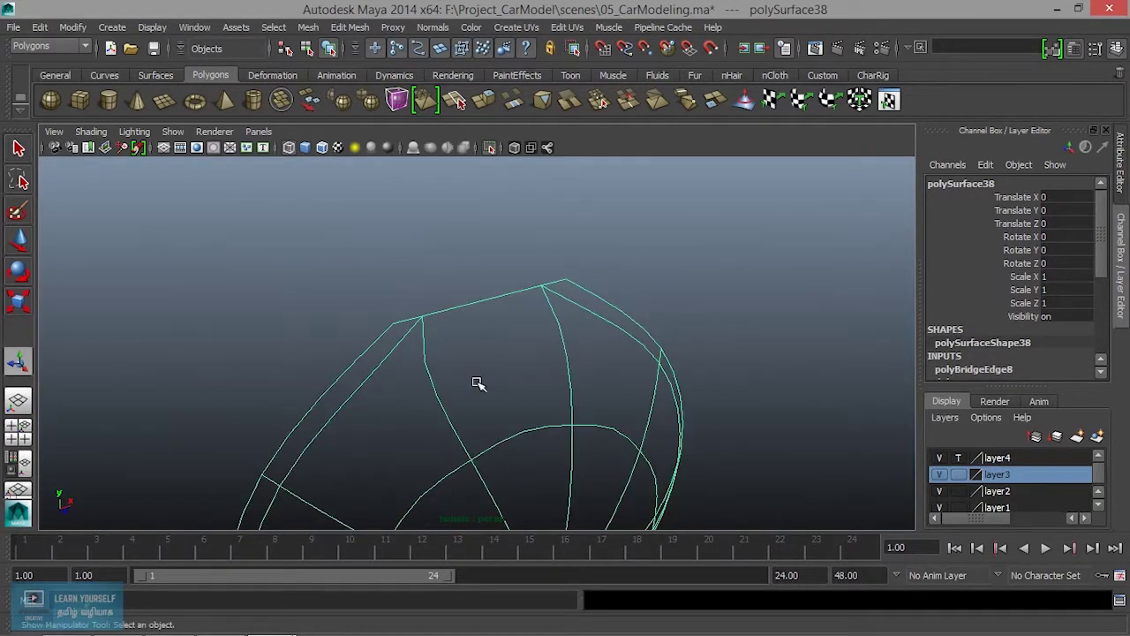
mouse_move(474, 383)
alt+mouse_down()
mouse_move(489, 373)
mouse_move(421, 333)
mouse_move(488, 366)
alt+mouse_up()
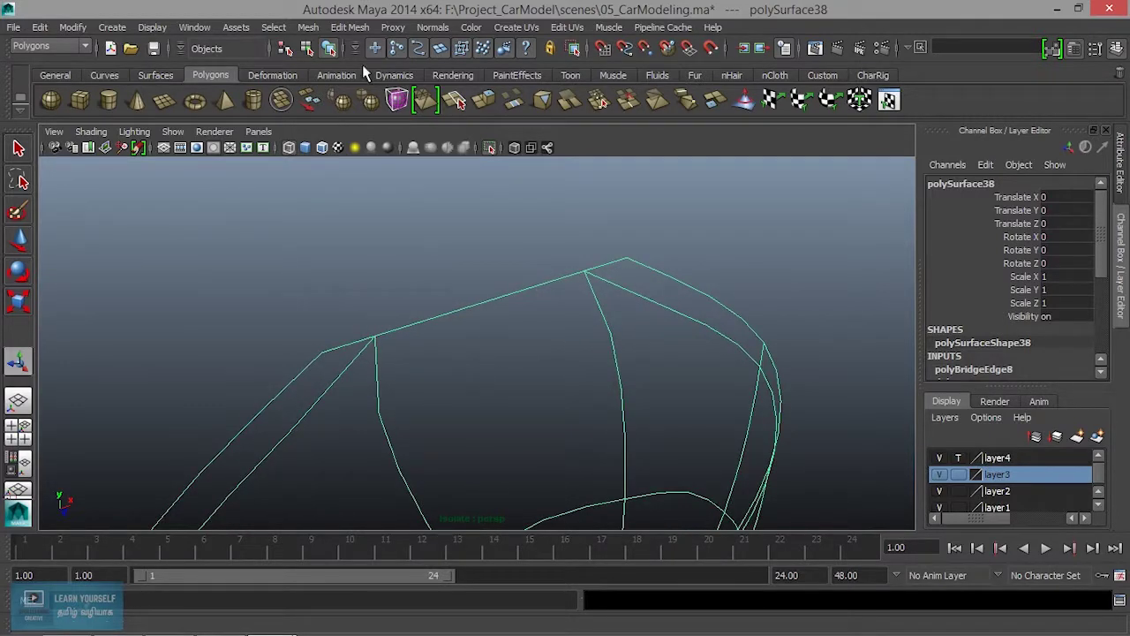
click(350, 27)
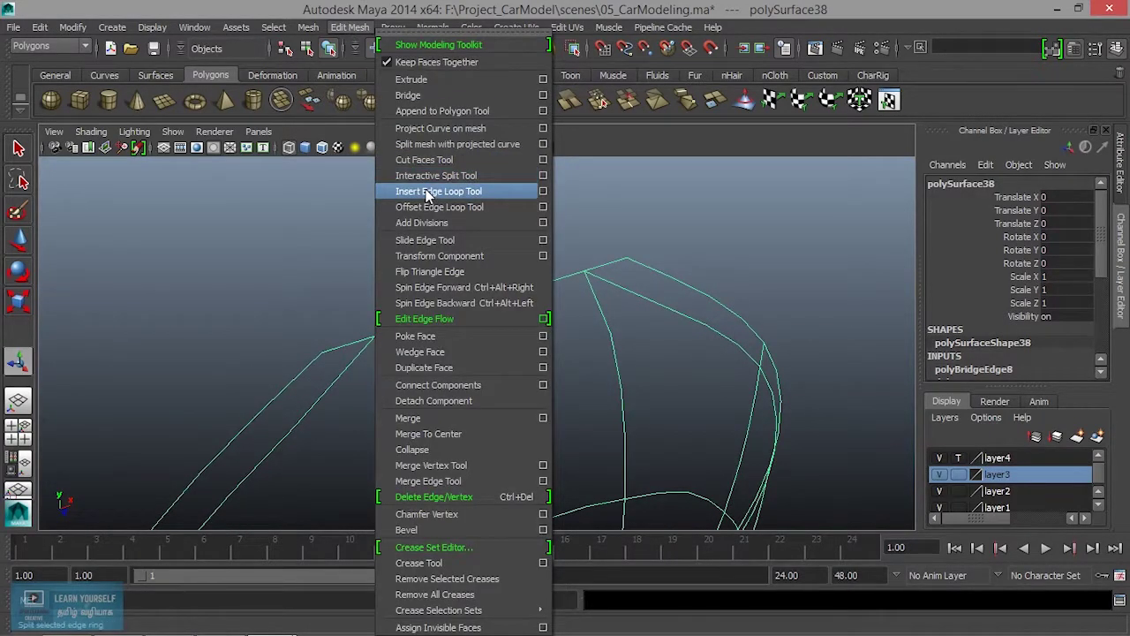
Step: Insert an edge loop near the cap's rim and view it shaded and smoothed
click(424, 192)
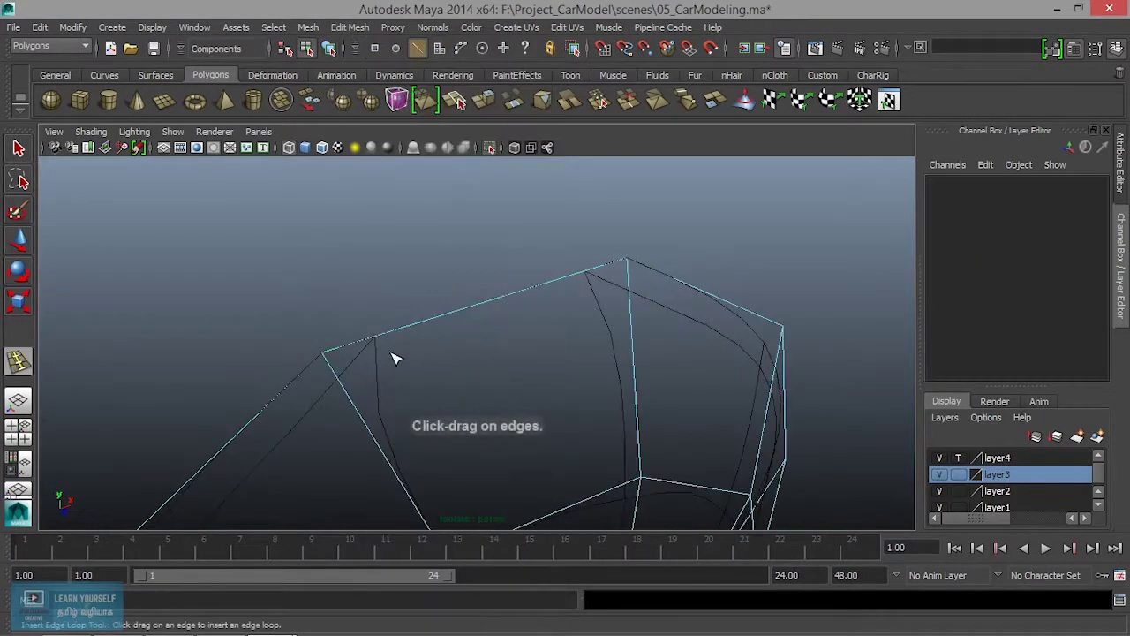
click(355, 405)
mouse_move(408, 408)
alt+mouse_down()
mouse_move(429, 383)
mouse_move(414, 374)
mouse_move(436, 386)
mouse_move(524, 353)
mouse_move(444, 371)
mouse_move(305, 376)
mouse_move(303, 356)
mouse_move(375, 367)
alt+mouse_up()
key(5)
key(3)
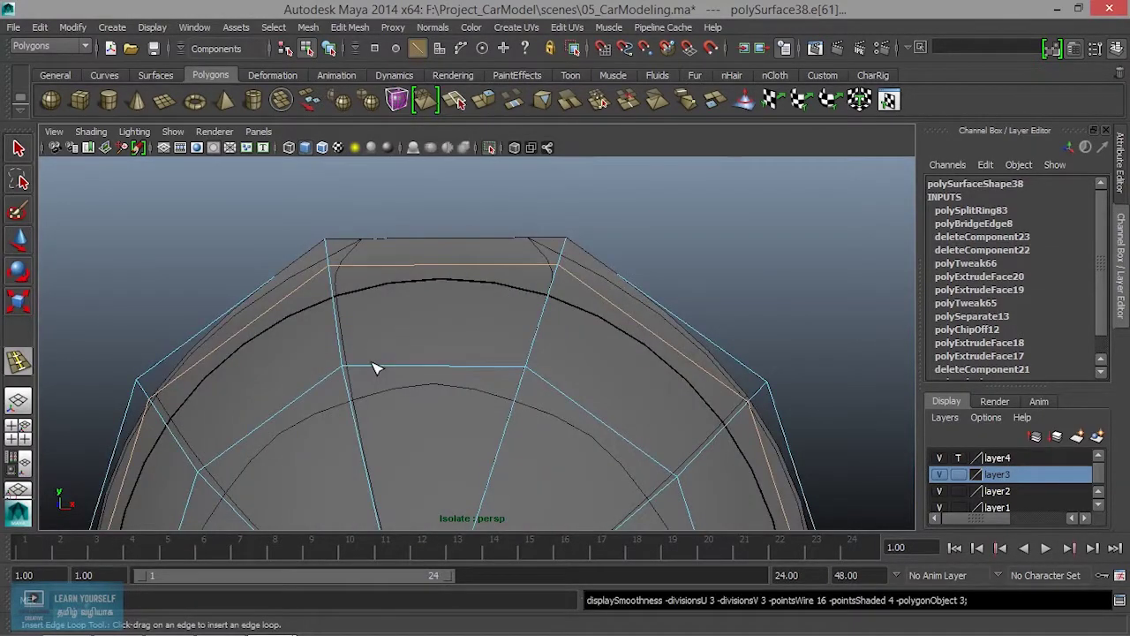
key(q)
Step: Select the outer face loop beyond the new edge loop and delete it
scroll(438, 349, down, 5)
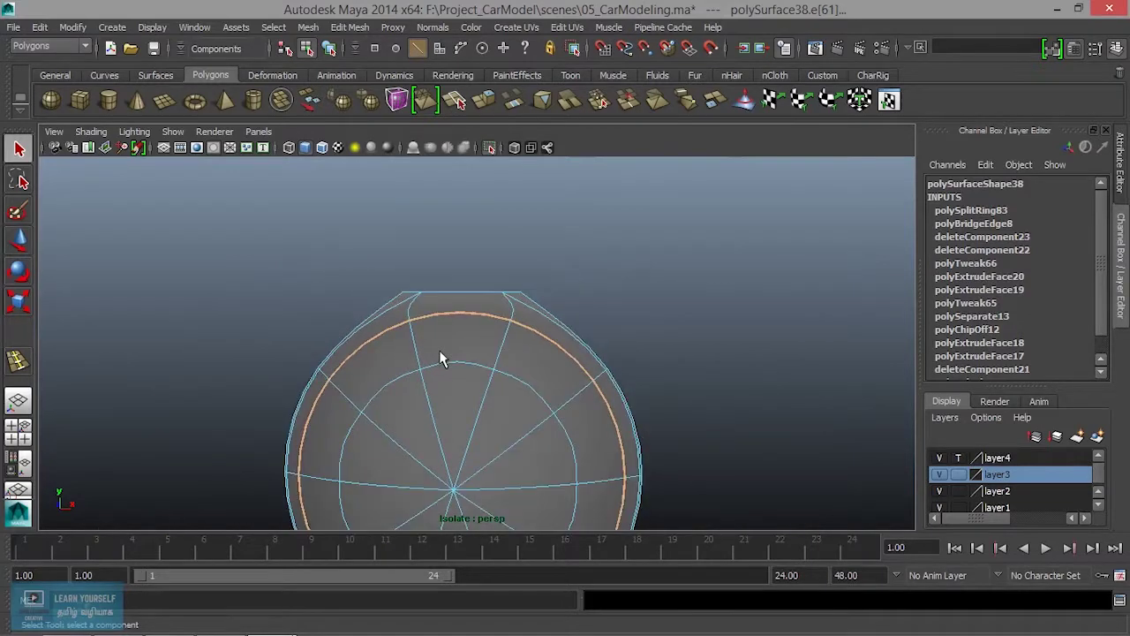
mouse_move(439, 349)
alt+mouse_down()
mouse_move(517, 391)
mouse_move(499, 323)
mouse_move(469, 361)
mouse_move(542, 405)
alt+mouse_up()
scroll(500, 323, up, 3)
right_drag(511, 337, 504, 282)
click(445, 316)
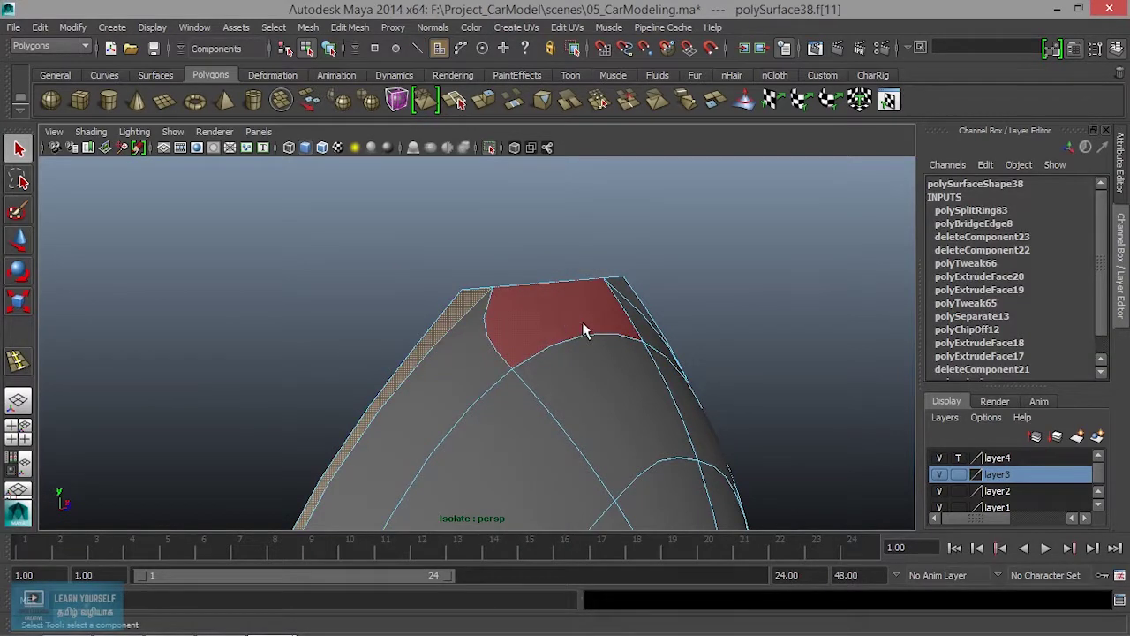
alt+drag(583, 331, 535, 333)
scroll(638, 210, up, 4)
alt+drag(638, 209, 471, 298)
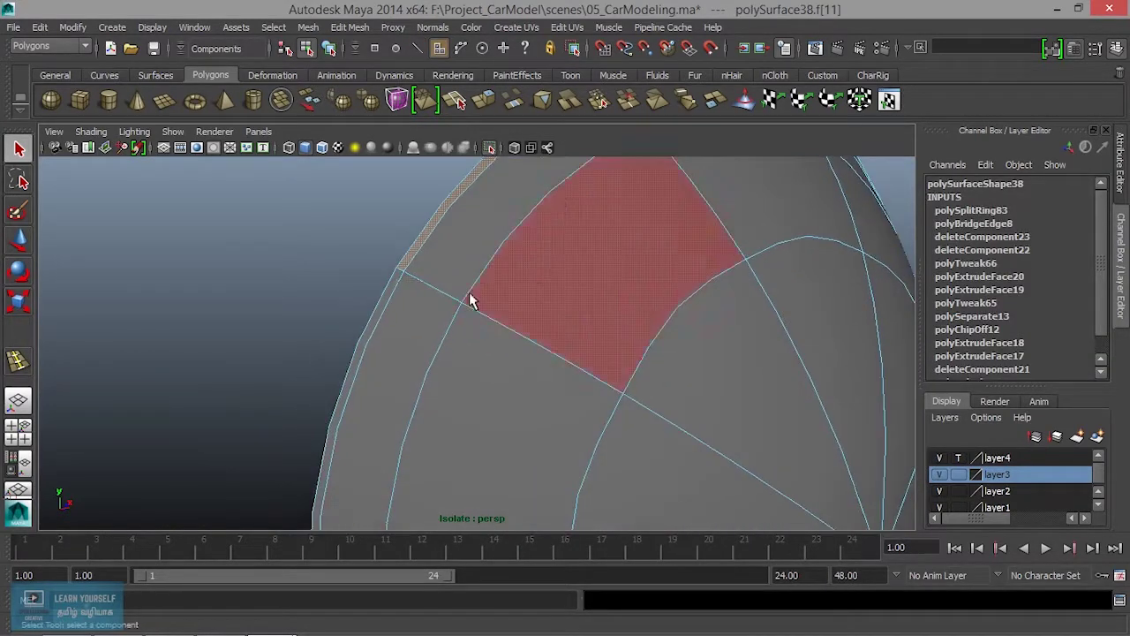
shift+double_click(388, 303)
scroll(517, 341, down, 3)
alt+drag(517, 341, 417, 459)
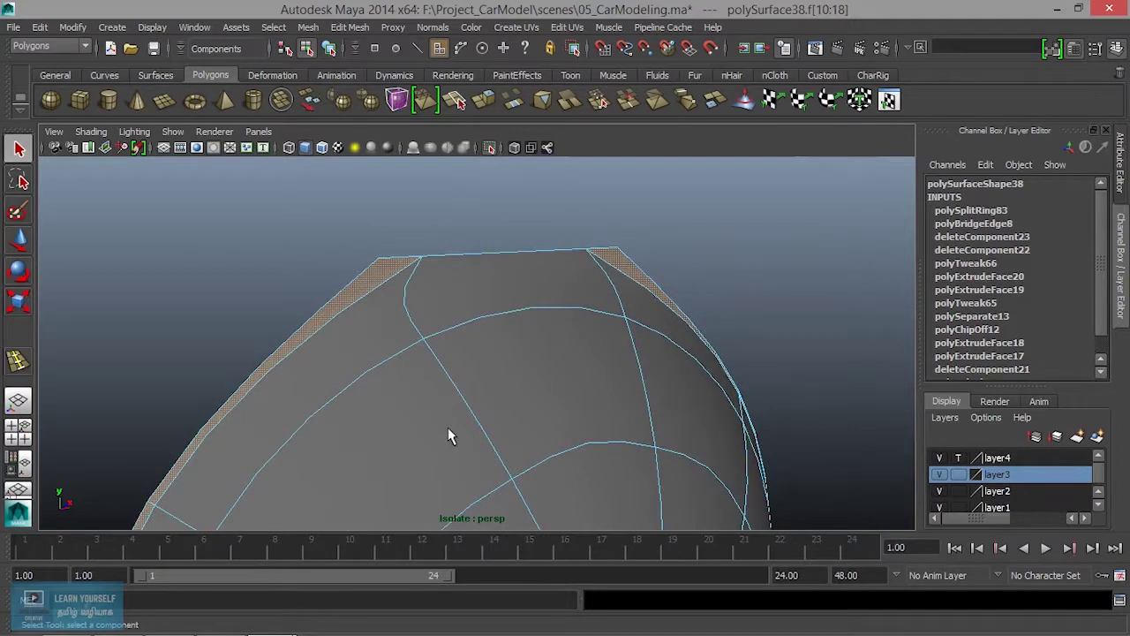
key(Delete)
scroll(448, 435, down, 3)
mouse_move(480, 441)
alt+mouse_down()
mouse_move(436, 433)
mouse_move(436, 354)
alt+mouse_up()
right_click(485, 241)
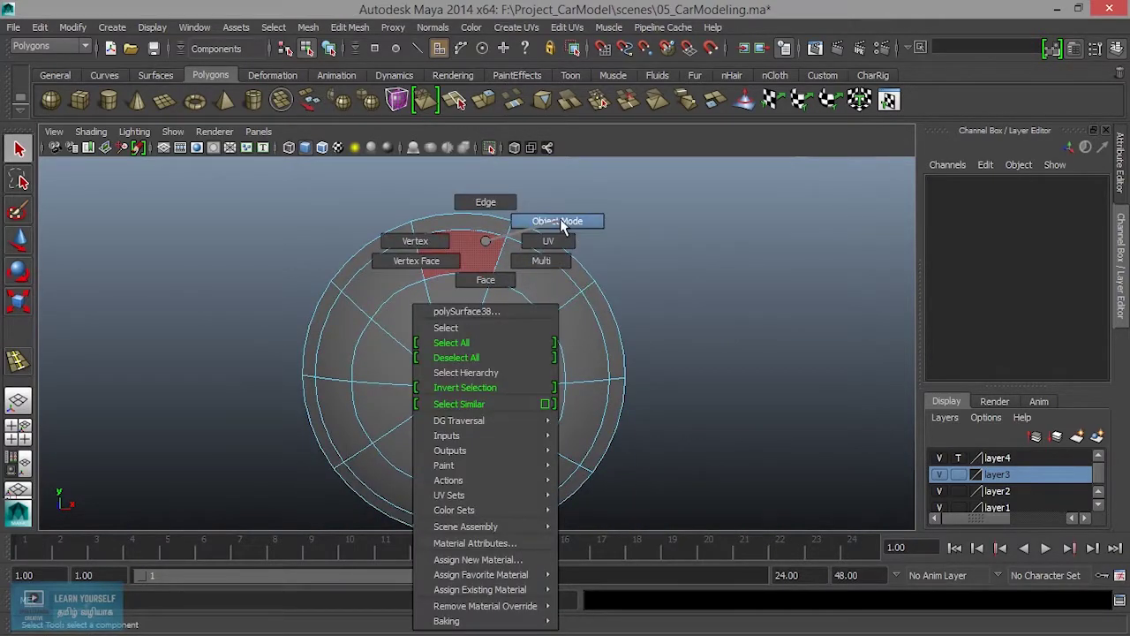
Step: Pull the lens cap's centre vertex outward along X to give it a dome
click(561, 226)
scroll(522, 348, down, 3)
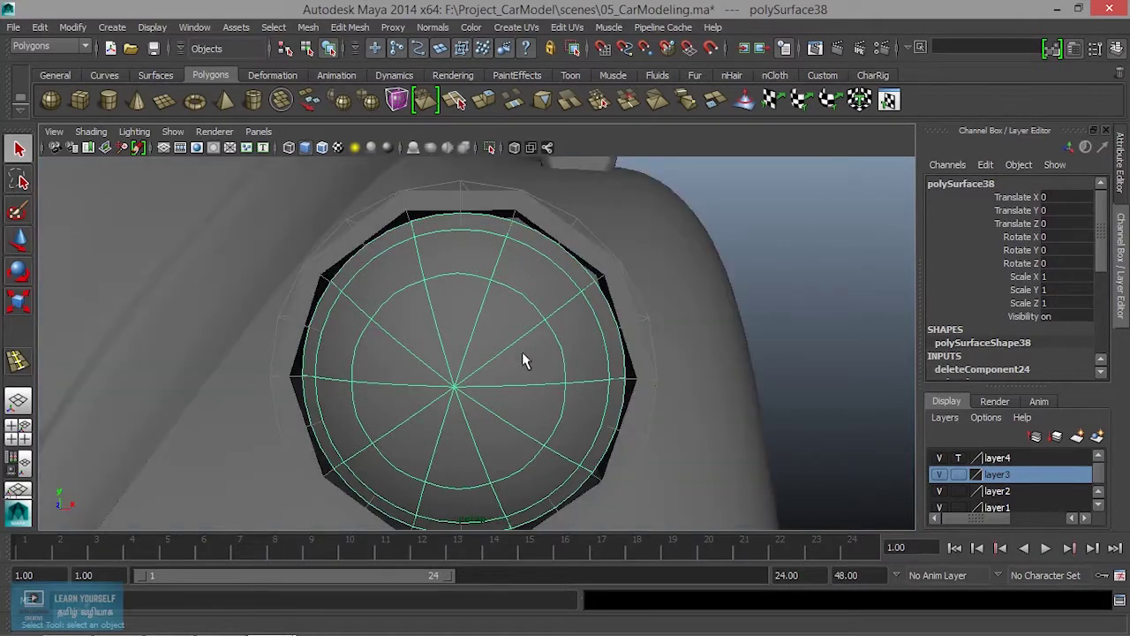
alt+drag(522, 348, 648, 448)
scroll(481, 394, up, 3)
mouse_move(481, 395)
alt+mouse_down()
mouse_move(630, 391)
mouse_move(666, 368)
alt+mouse_up()
scroll(509, 366, up, 3)
mouse_move(510, 366)
alt+mouse_down()
mouse_move(592, 369)
mouse_move(550, 256)
alt+mouse_up()
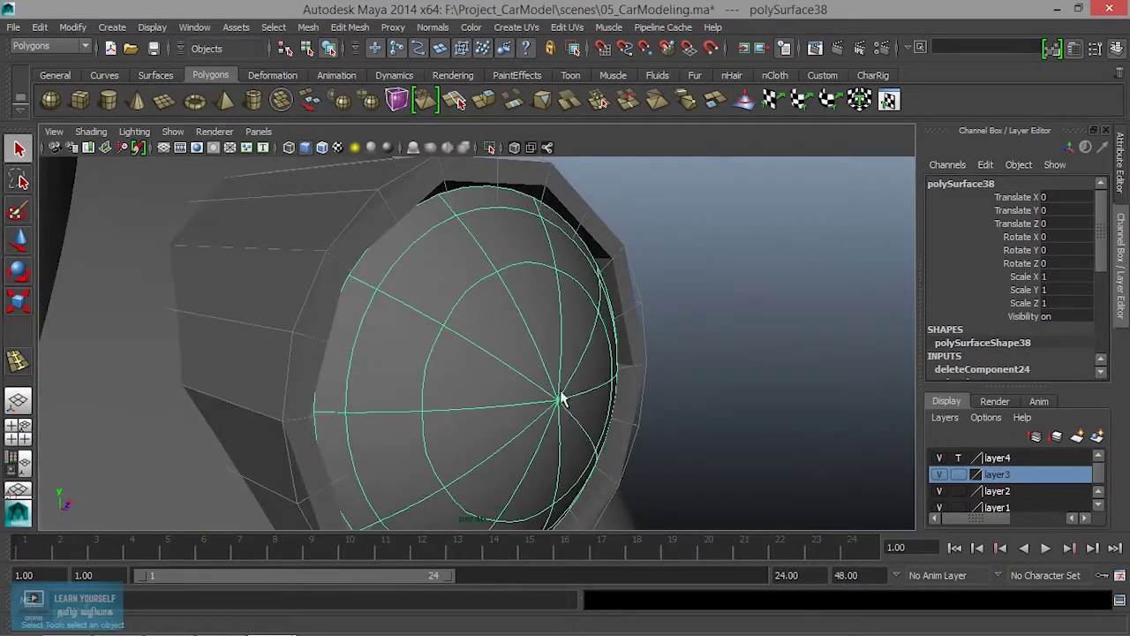
right_drag(550, 256, 550, 277)
alt+drag(541, 349, 514, 391)
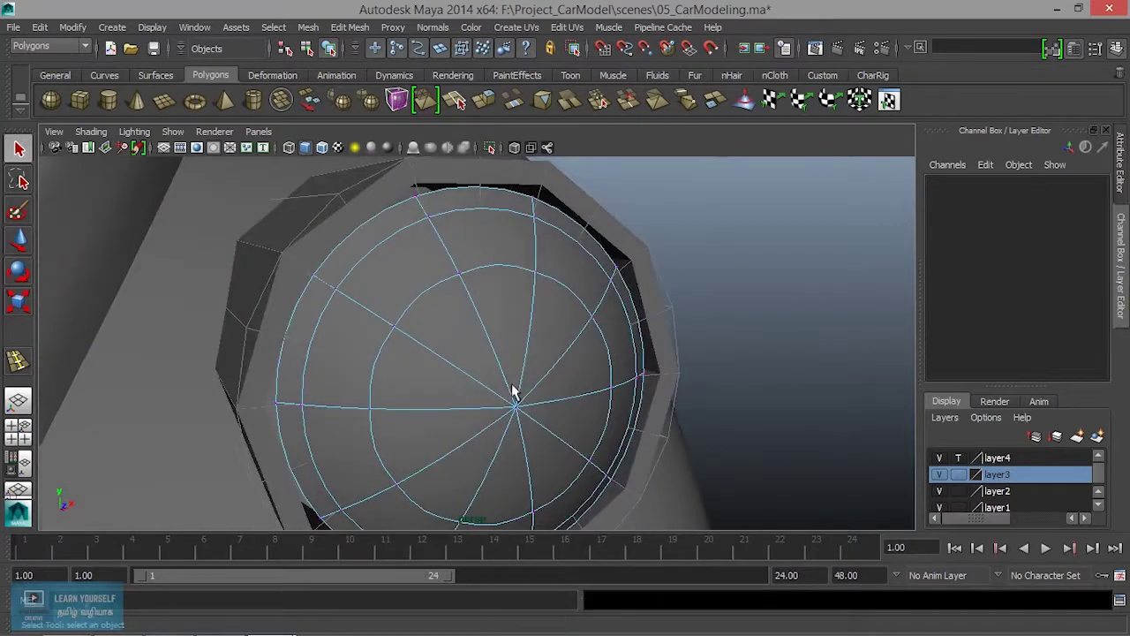
click(514, 391)
alt+drag(550, 442, 635, 446)
key(w)
drag(665, 411, 656, 411)
Step: Preview the housing smoothed and frame the domed lens cap to inspect it
scroll(595, 429, down, 5)
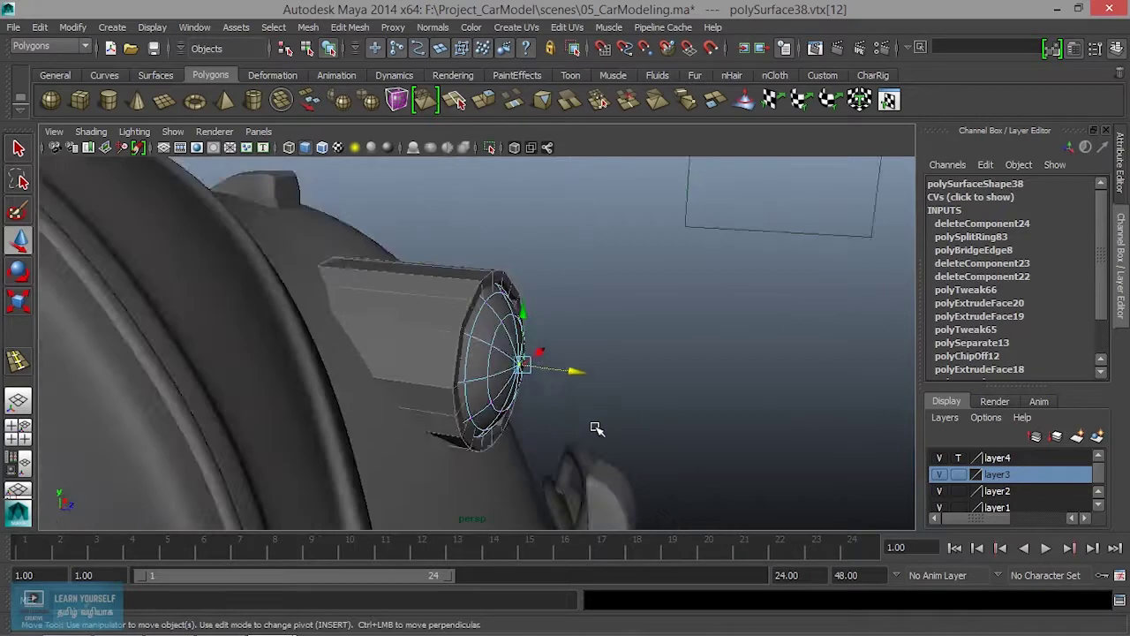
alt+drag(595, 429, 429, 277)
click(429, 277)
key(3)
scroll(488, 353, up, 3)
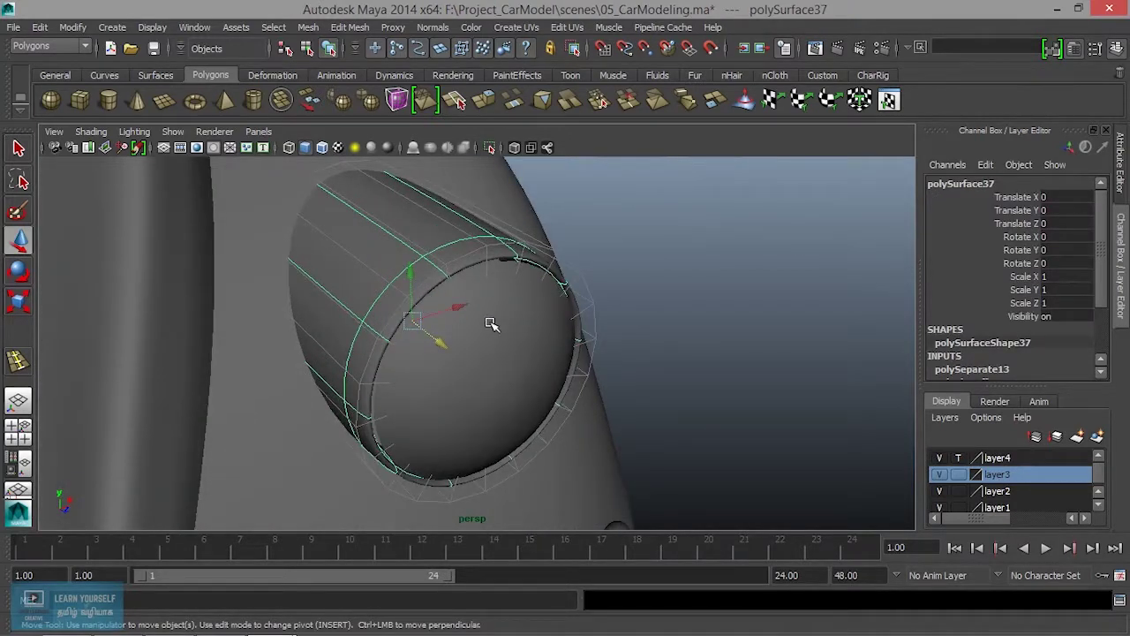
mouse_move(527, 386)
alt+mouse_down()
mouse_move(421, 388)
mouse_move(479, 404)
mouse_move(364, 374)
alt+mouse_up()
click(440, 371)
key(f)
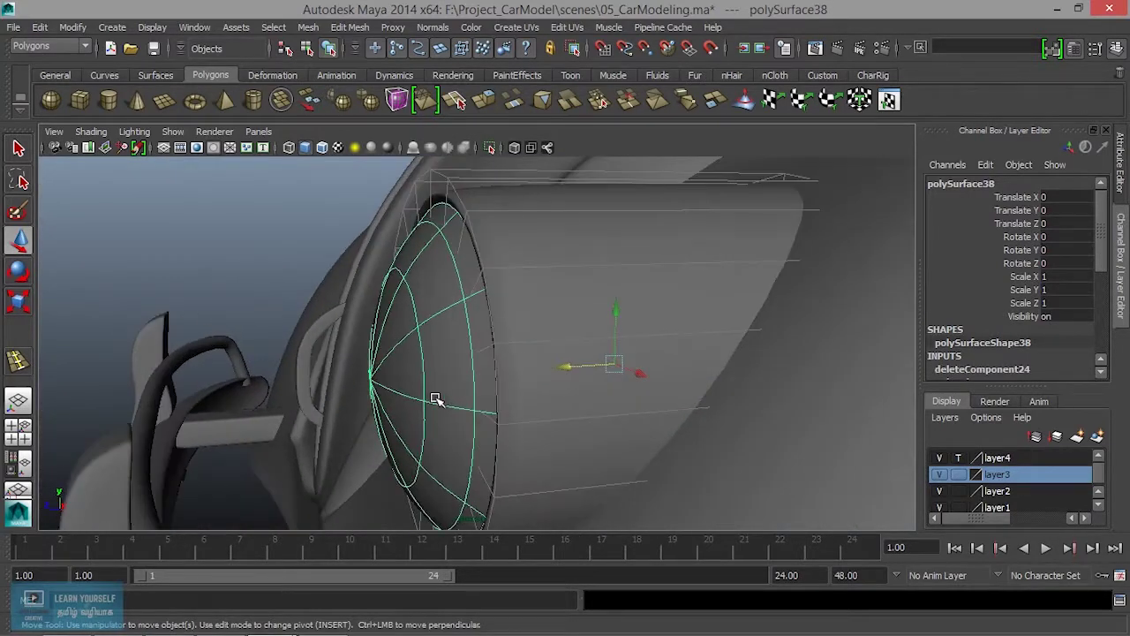
alt+drag(435, 399, 404, 449)
Step: Hide layer4 and return the housing cylinder to its faceted cage display
click(512, 362)
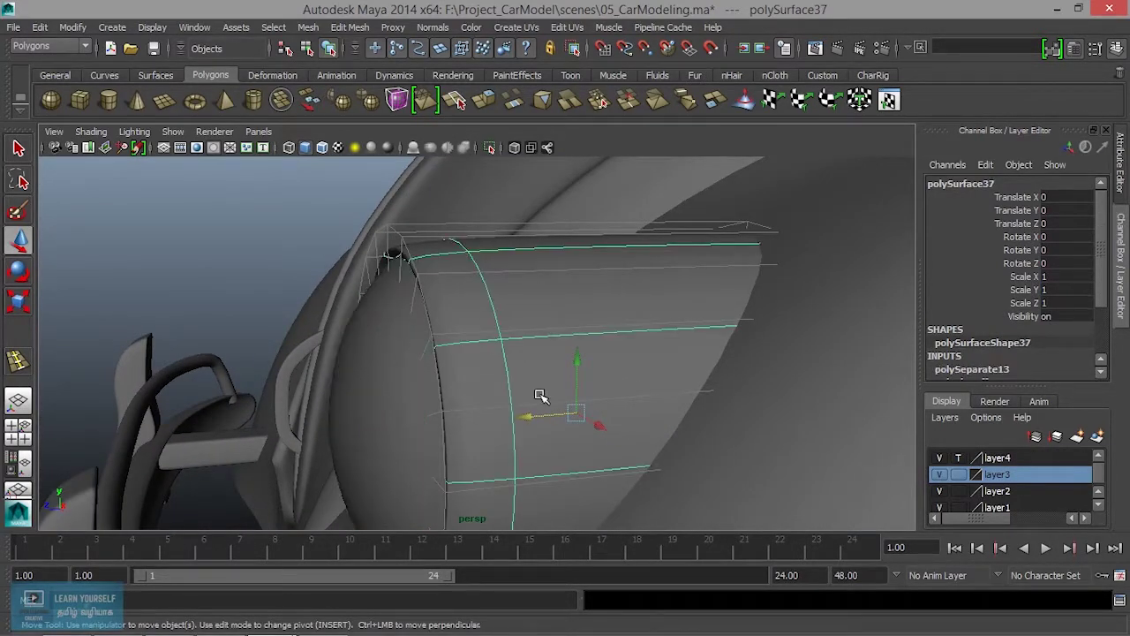
click(938, 457)
mouse_move(654, 401)
alt+mouse_down()
mouse_move(474, 356)
mouse_move(439, 330)
mouse_move(449, 356)
mouse_move(524, 341)
mouse_move(519, 318)
alt+mouse_up()
key(1)
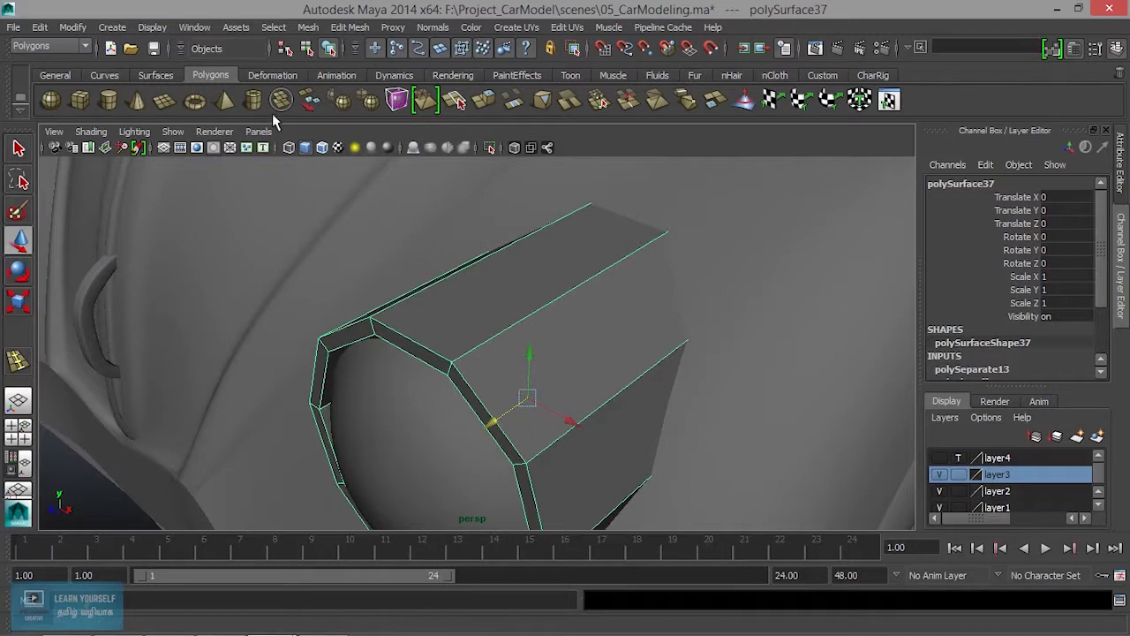
click(349, 28)
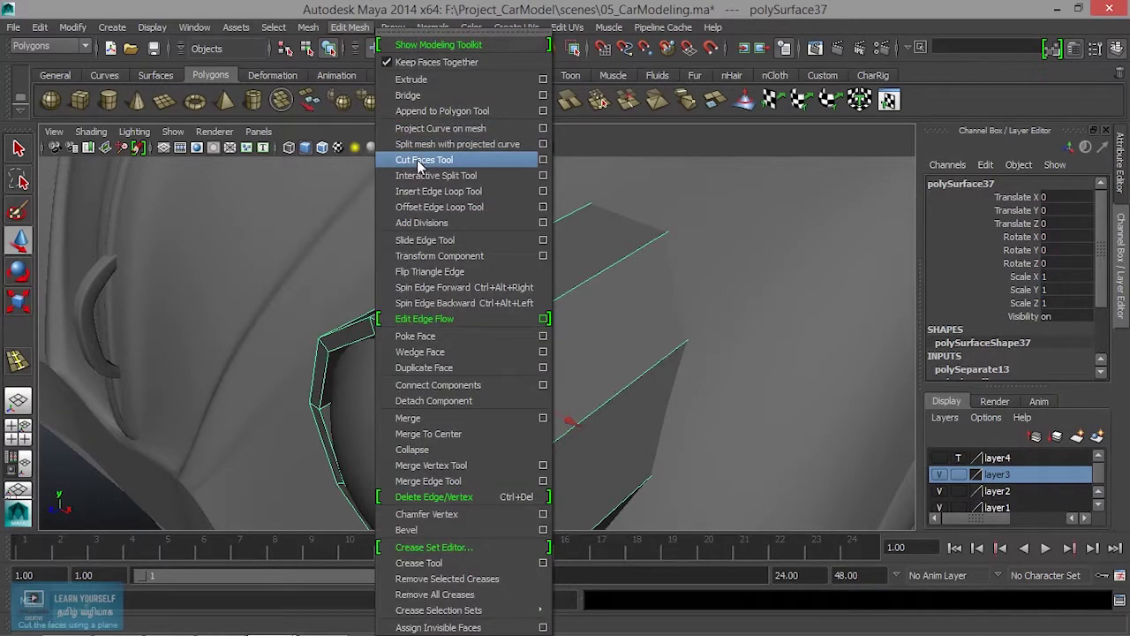
Step: Insert an edge loop on the housing and slide it toward the front rim
click(433, 191)
click(495, 344)
alt+drag(494, 340, 474, 373)
key(r)
mouse_move(482, 427)
alt+mouse_down()
mouse_move(477, 468)
mouse_move(464, 461)
mouse_move(477, 462)
alt+mouse_up()
mouse_move(600, 391)
alt+mouse_down()
mouse_move(492, 386)
mouse_move(479, 327)
mouse_move(513, 353)
mouse_move(444, 365)
mouse_move(440, 388)
alt+mouse_up()
key(w)
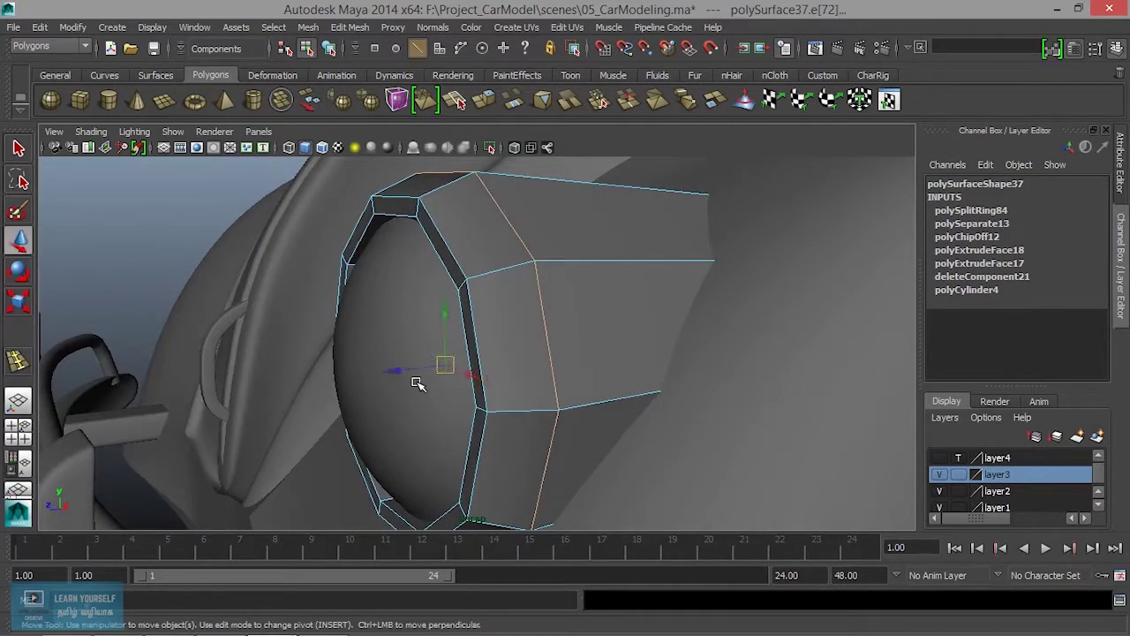
mouse_move(396, 372)
mouse_down()
mouse_move(372, 374)
mouse_move(575, 399)
mouse_move(544, 374)
mouse_move(593, 363)
mouse_move(550, 371)
mouse_move(509, 321)
mouse_move(444, 300)
mouse_move(517, 260)
mouse_move(525, 276)
mouse_move(497, 391)
mouse_move(479, 332)
mouse_up()
Step: Select the inner rim edge loop and adjust it
double_click(525, 277)
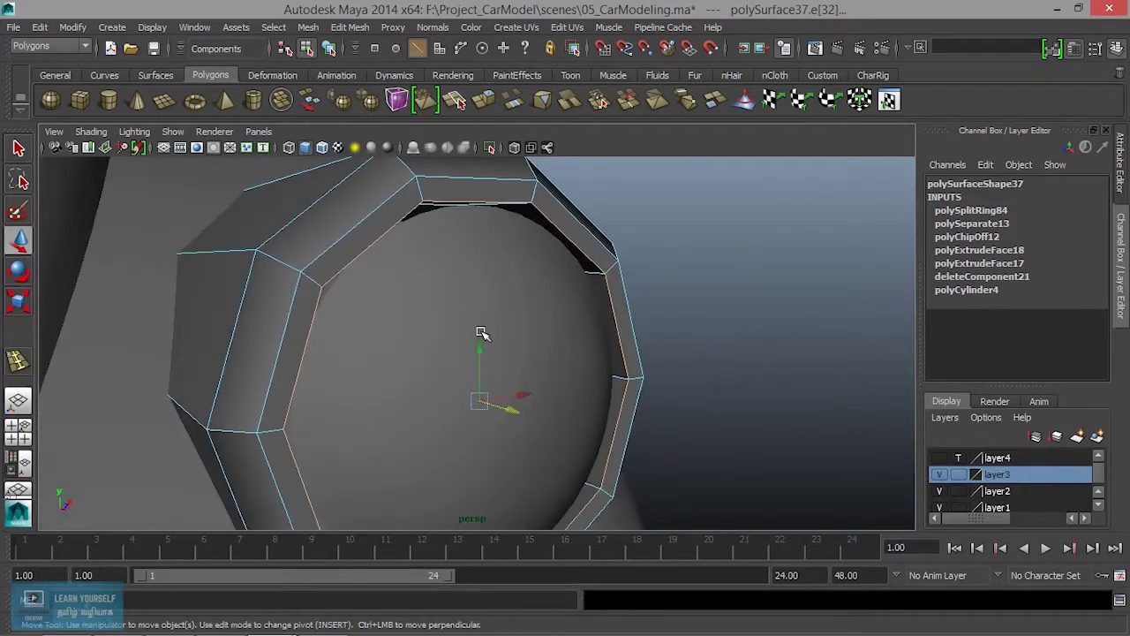
key(r)
mouse_move(478, 418)
alt+mouse_down()
mouse_move(479, 398)
mouse_move(560, 460)
mouse_move(521, 415)
mouse_move(538, 418)
mouse_move(408, 436)
mouse_move(550, 335)
alt+mouse_up()
key(w)
Step: Push the domed lens cap back into the housing opening, to Translate Y -0.333
right_drag(516, 325, 517, 221)
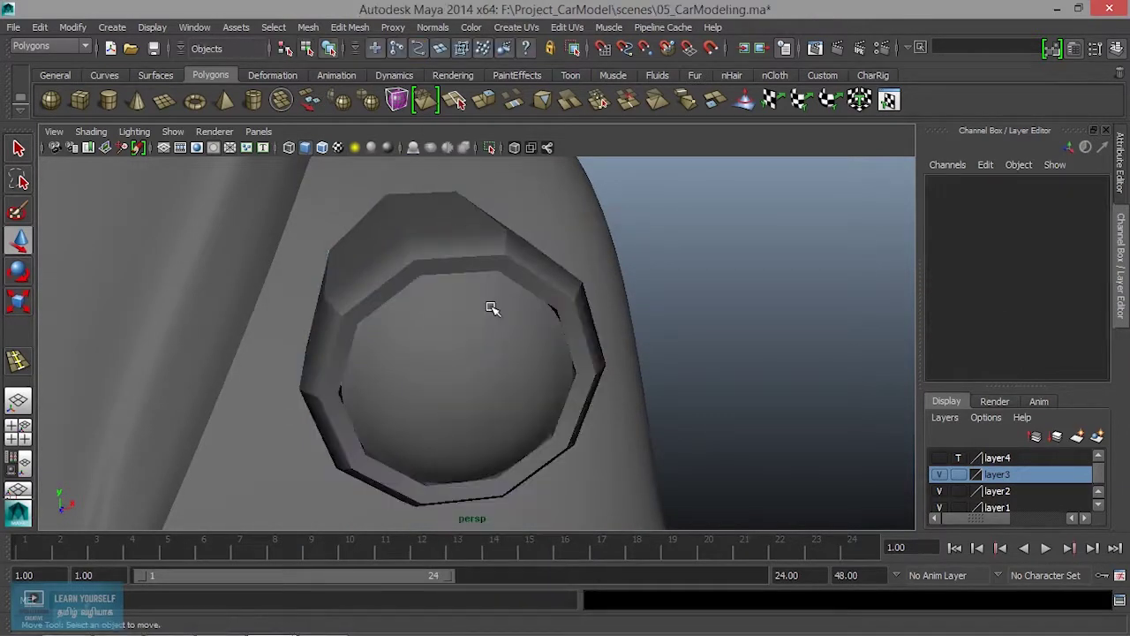
click(477, 335)
alt+drag(436, 397, 515, 410)
mouse_move(433, 369)
mouse_down()
mouse_move(386, 371)
mouse_move(379, 360)
mouse_move(504, 298)
mouse_move(574, 348)
mouse_move(533, 320)
mouse_move(521, 331)
mouse_up()
click(532, 320)
mouse_move(520, 331)
alt+middle_down()
mouse_move(504, 338)
mouse_move(419, 316)
alt+middle_up()
click(353, 28)
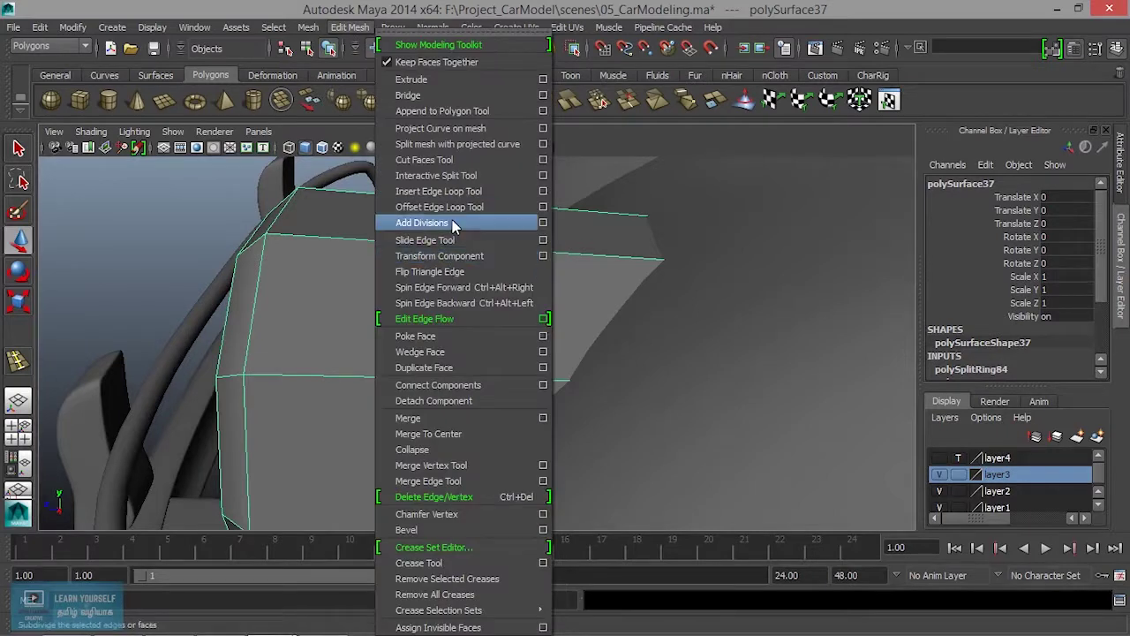
Step: Add a vertical edge loop to the housing and scale it slightly wider
click(450, 189)
click(472, 250)
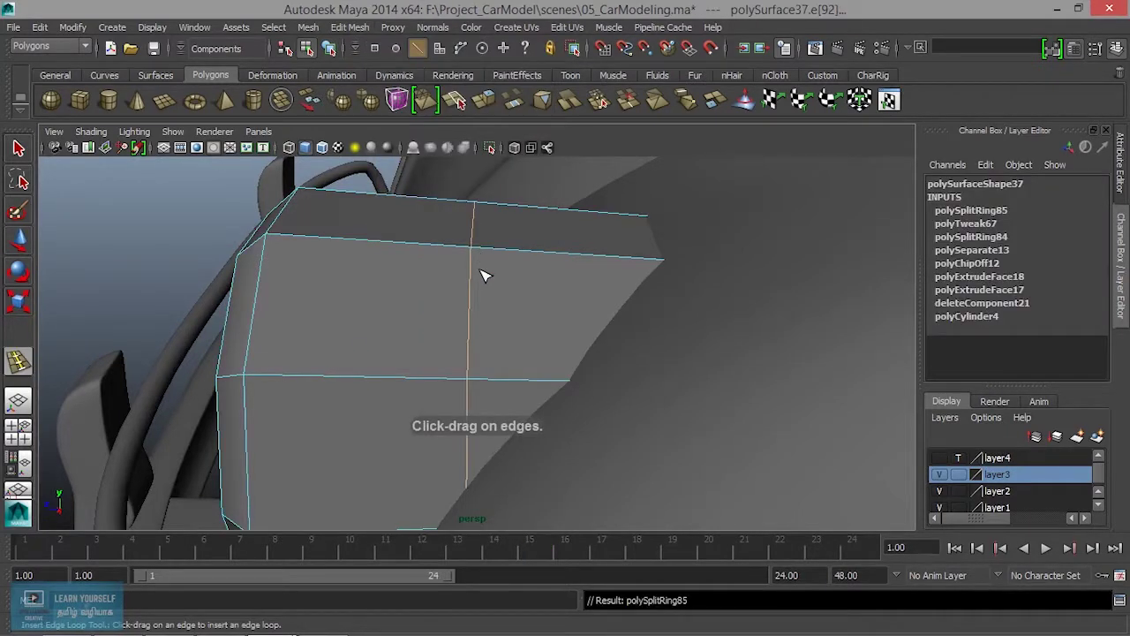
key(r)
mouse_move(470, 403)
mouse_down()
mouse_move(636, 429)
mouse_move(701, 416)
mouse_move(560, 414)
mouse_move(398, 388)
mouse_move(492, 415)
mouse_move(421, 421)
mouse_up()
scroll(499, 403, down, 2)
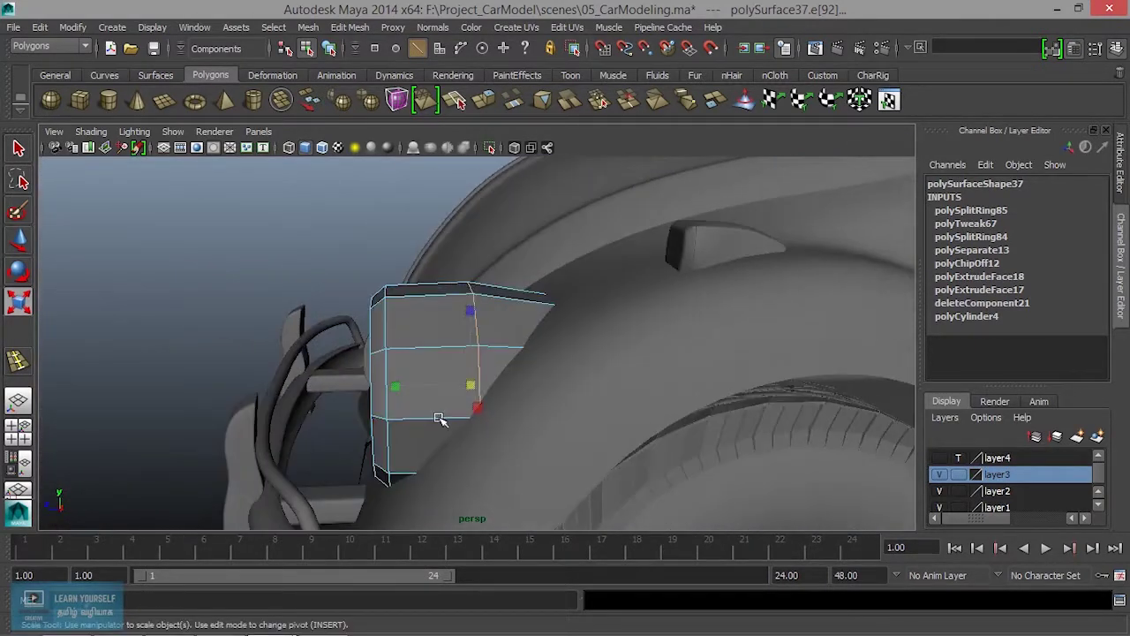
mouse_move(473, 385)
mouse_down()
mouse_move(570, 404)
mouse_move(524, 423)
mouse_move(497, 336)
mouse_up()
right_drag(497, 240, 574, 232)
Step: Preview the housing smoothed, then return to object mode and clear the selection
click(448, 311)
key(3)
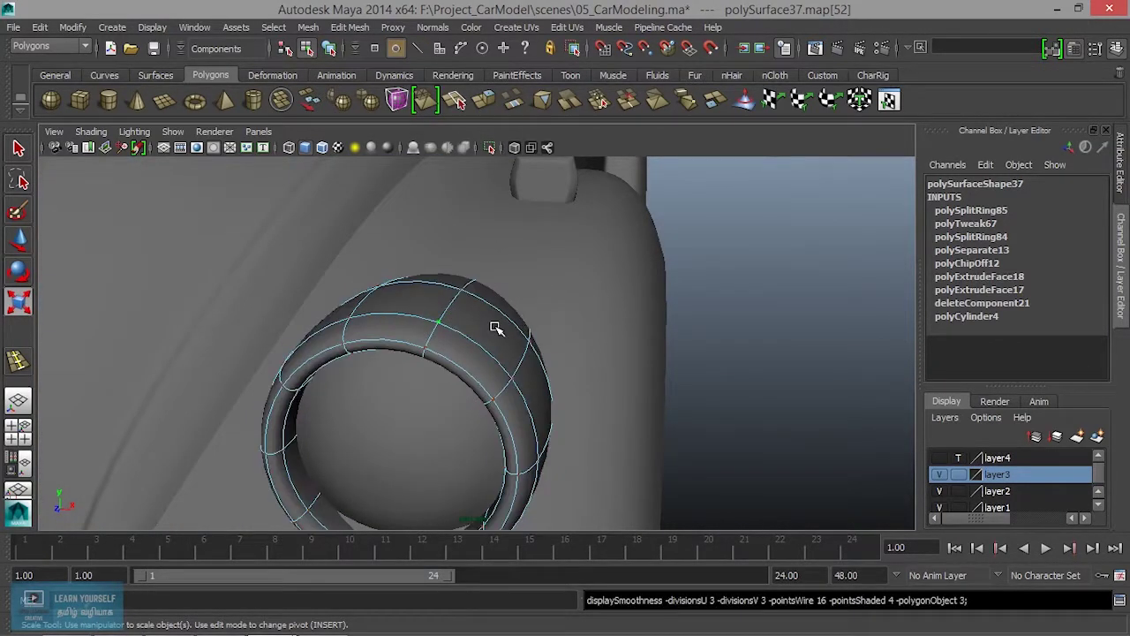
right_drag(492, 240, 530, 229)
click(486, 353)
scroll(505, 452, down, 3)
mouse_move(505, 451)
alt+mouse_down()
mouse_move(608, 433)
mouse_move(461, 421)
mouse_move(503, 426)
mouse_move(397, 444)
mouse_move(402, 468)
alt+mouse_up()
click(616, 434)
Step: Move the domed lens cap to Translate Y -0.151 inside the housing
click(401, 452)
key(w)
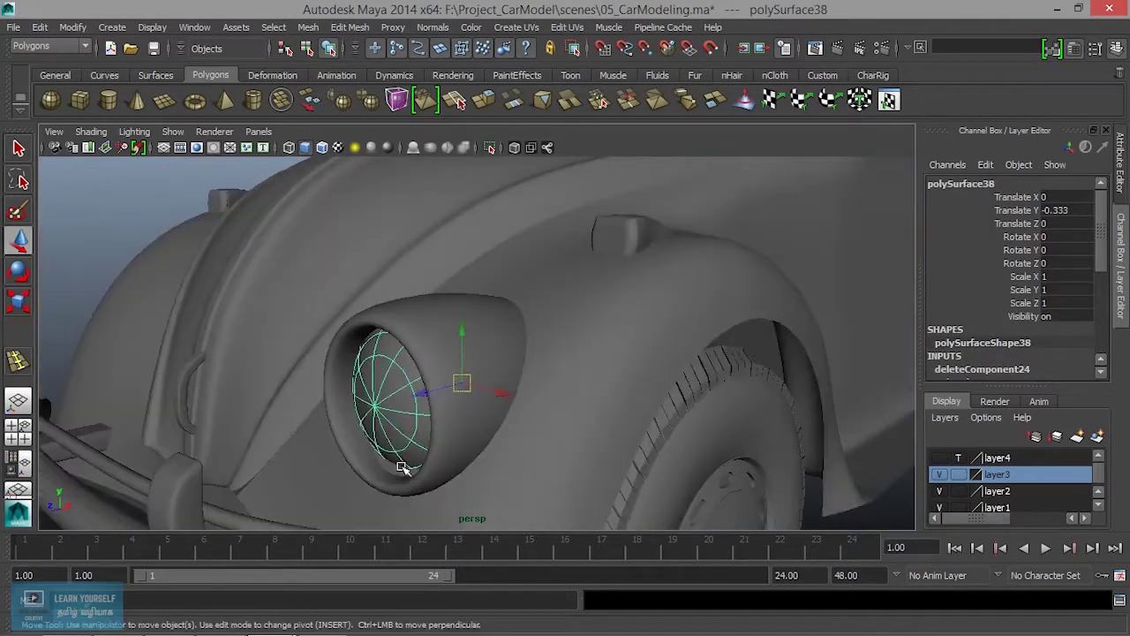
drag(427, 396, 413, 396)
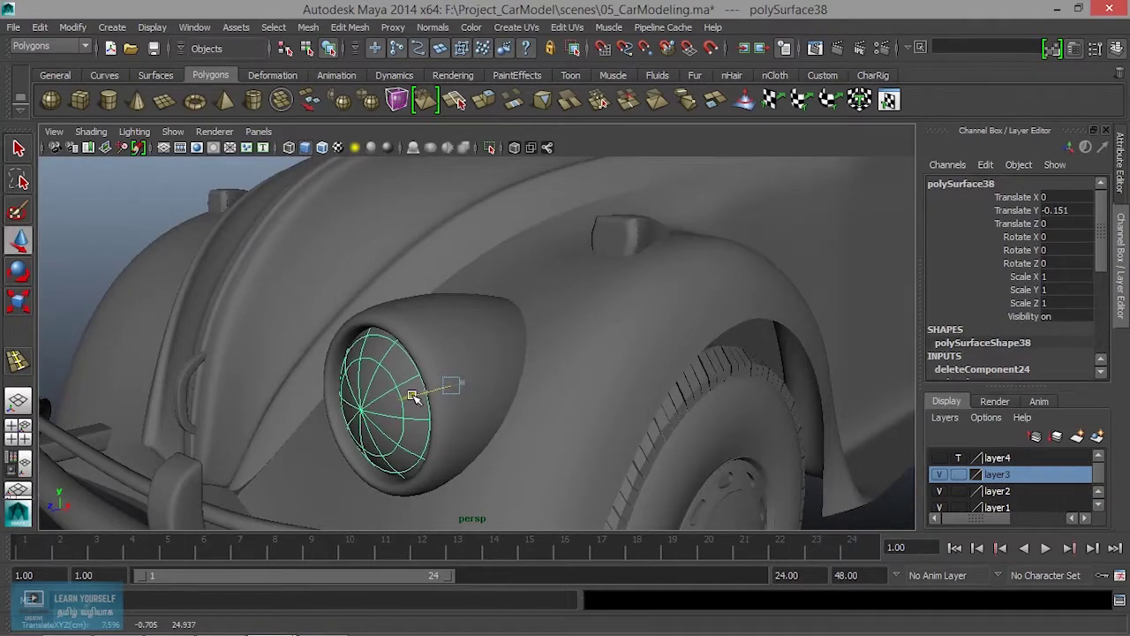
click(119, 234)
mouse_move(159, 314)
alt+mouse_down()
mouse_move(245, 295)
mouse_move(351, 305)
mouse_move(338, 312)
alt+mouse_up()
scroll(515, 396, up, 2)
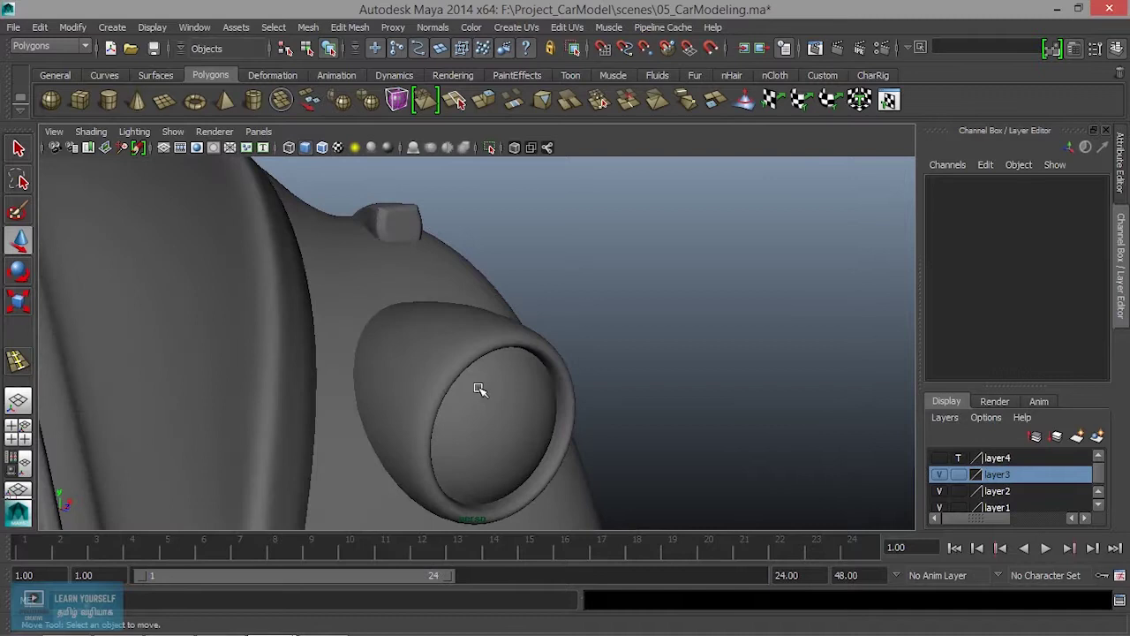
scroll(479, 386, up, 2)
Step: Select the housing and switch it from smooth preview back to its low-poly cage
click(500, 410)
mouse_move(500, 411)
alt+mouse_down()
mouse_move(494, 388)
mouse_move(520, 374)
mouse_move(461, 281)
alt+mouse_up()
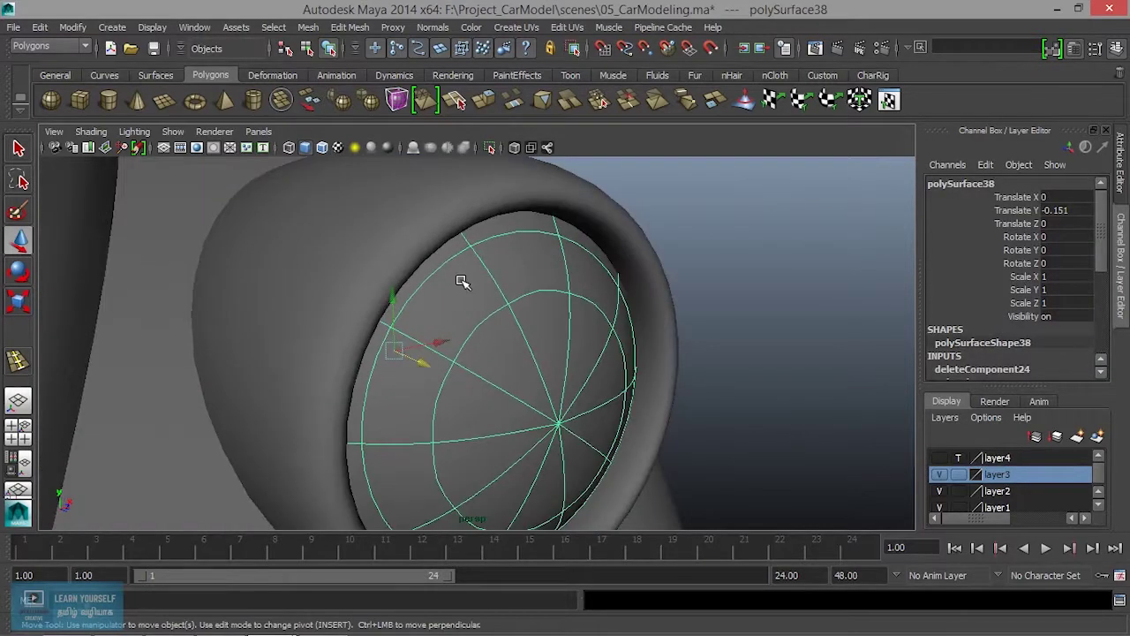
click(378, 257)
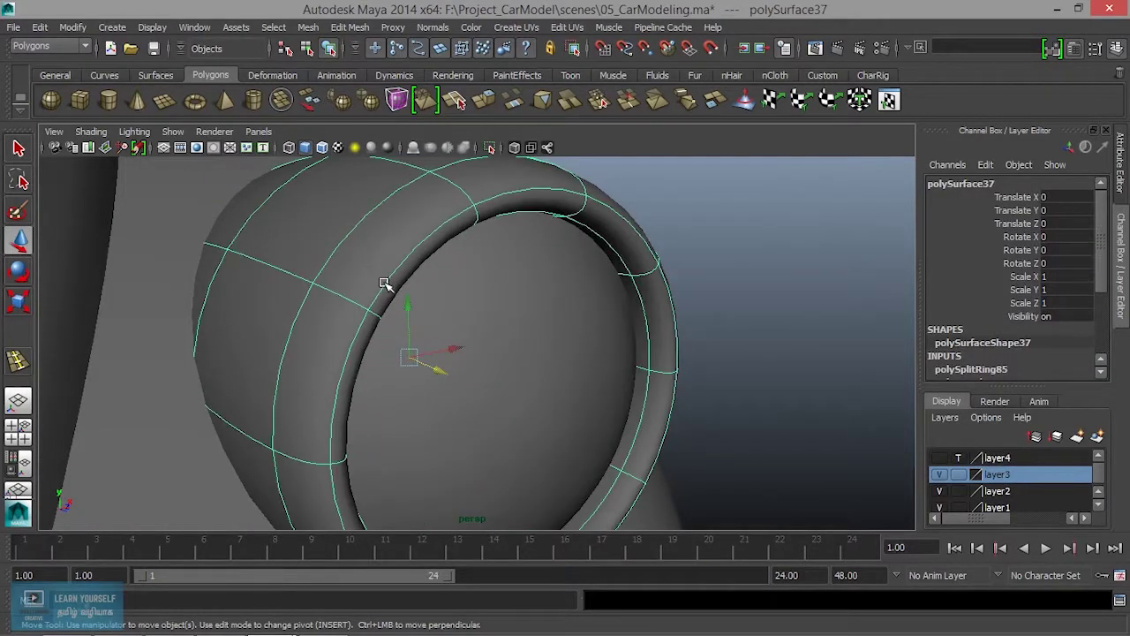
key(3)
key(1)
mouse_move(386, 287)
alt+mouse_down()
mouse_move(424, 313)
mouse_move(466, 298)
alt+mouse_up()
scroll(411, 329, up, 2)
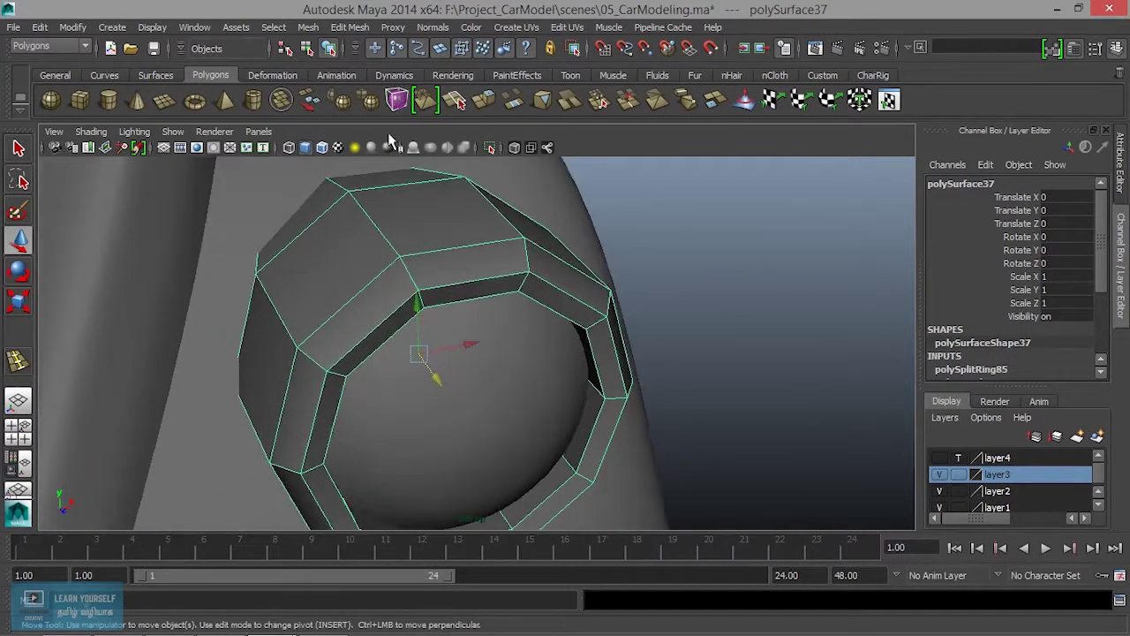
Step: Insert edge loops across the housing faces and along the inner rim, then check smoothed
click(349, 27)
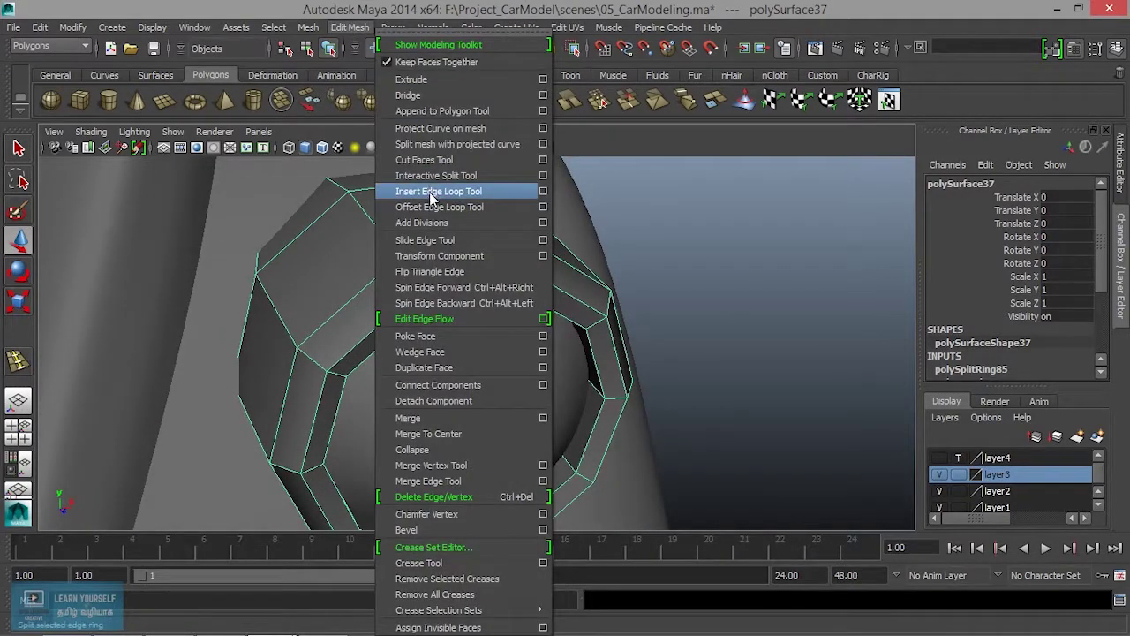
click(432, 192)
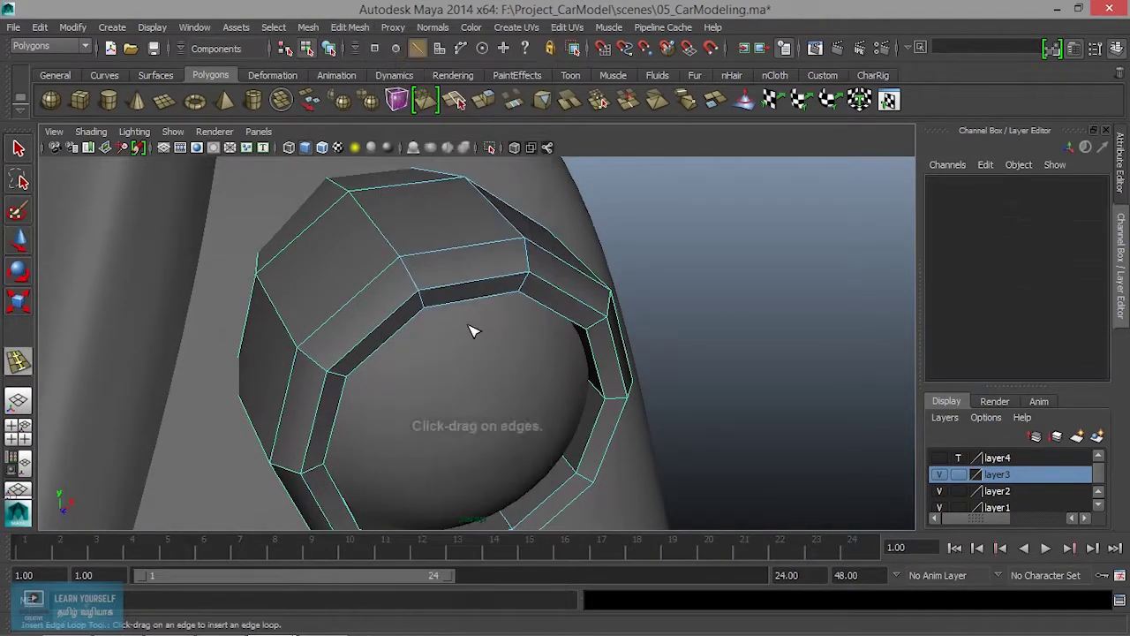
drag(419, 288, 418, 284)
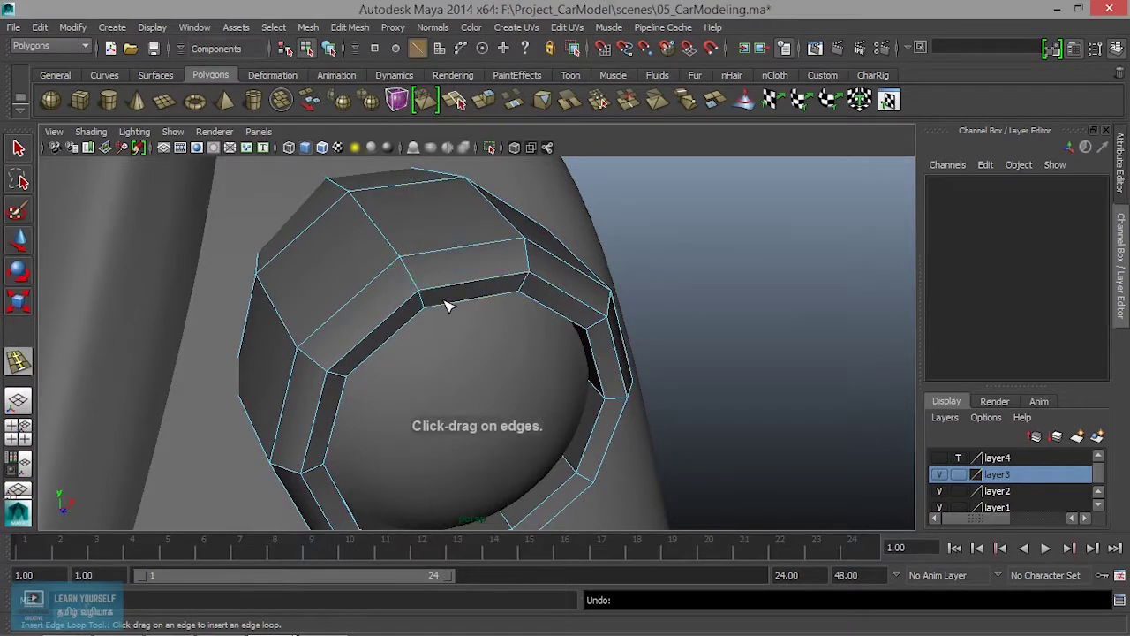
scroll(421, 327, up, 2)
scroll(398, 292, up, 1)
scroll(411, 310, up, 2)
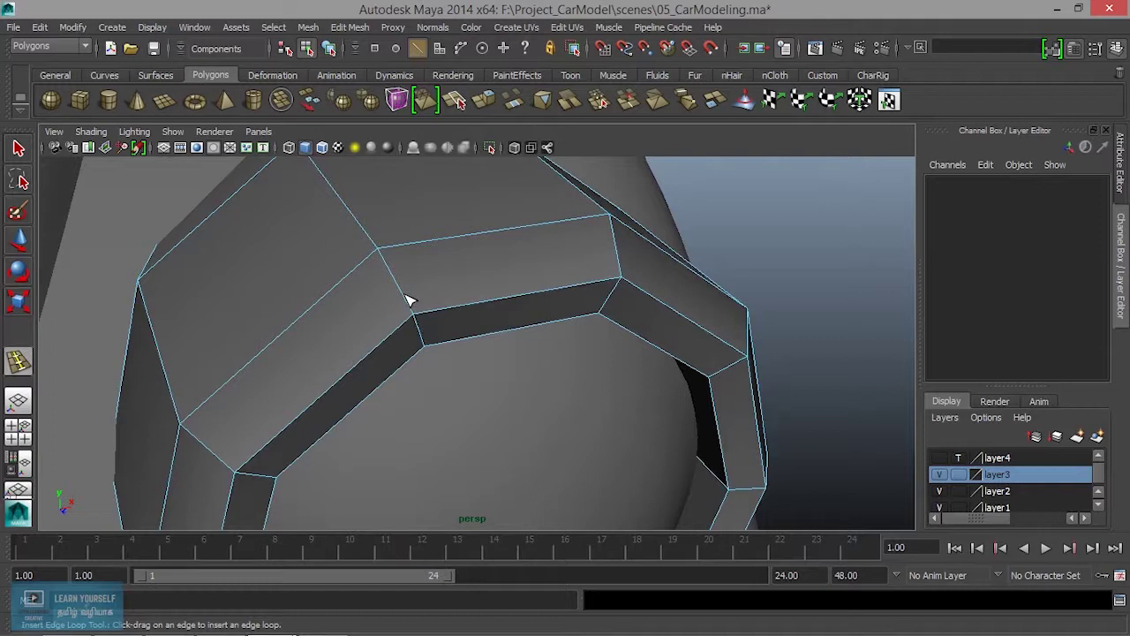
click(408, 300)
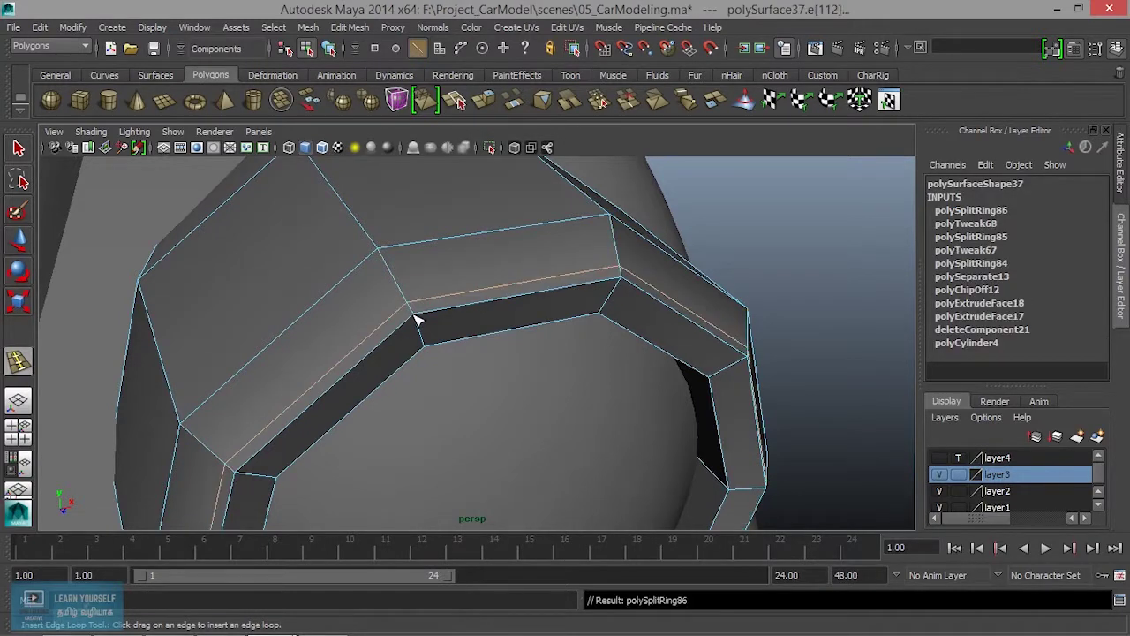
scroll(417, 319, down, 2)
scroll(417, 320, down, 2)
key(3)
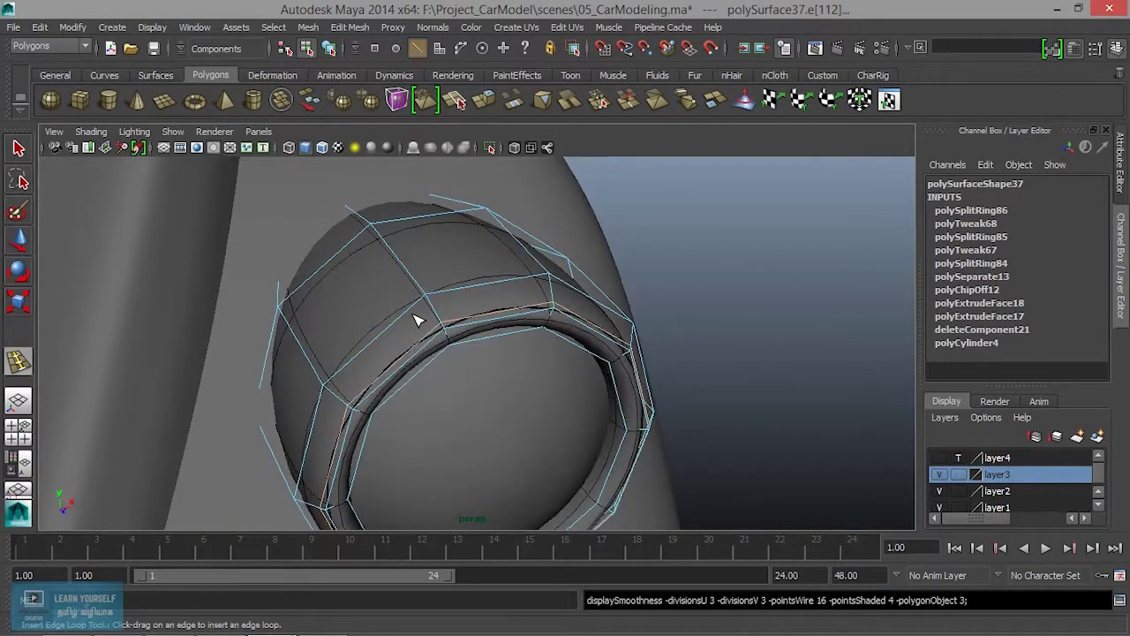
key(q)
Step: In object mode, select the housing and show its low-poly cage, viewing the rim top
right_drag(429, 305, 504, 220)
click(795, 286)
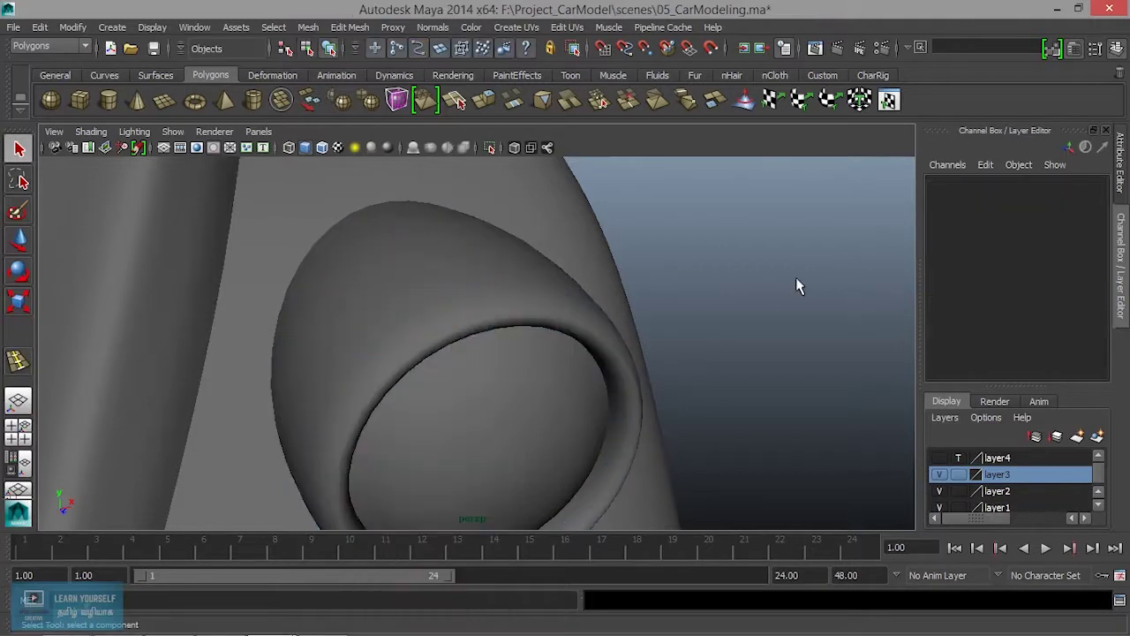
mouse_move(695, 389)
alt+mouse_down()
mouse_move(588, 415)
mouse_move(518, 379)
mouse_move(618, 373)
mouse_move(574, 348)
mouse_move(589, 373)
mouse_move(530, 429)
alt+mouse_up()
click(574, 352)
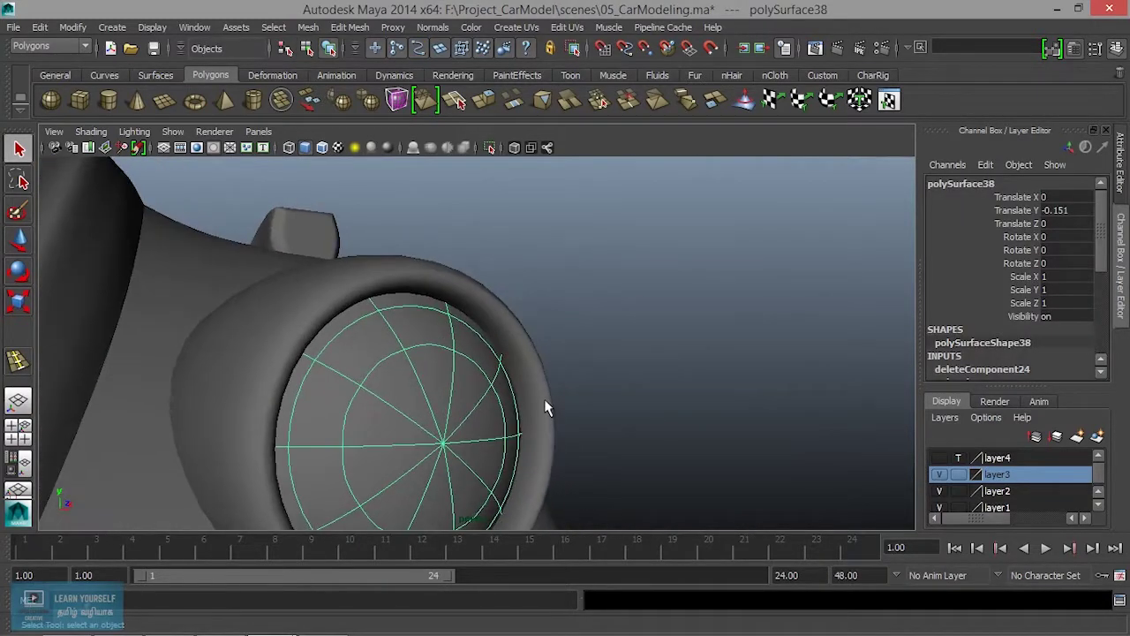
key(1)
scroll(538, 415, up, 2)
alt+right_drag(538, 421, 585, 376)
alt+middle_drag(585, 376, 579, 375)
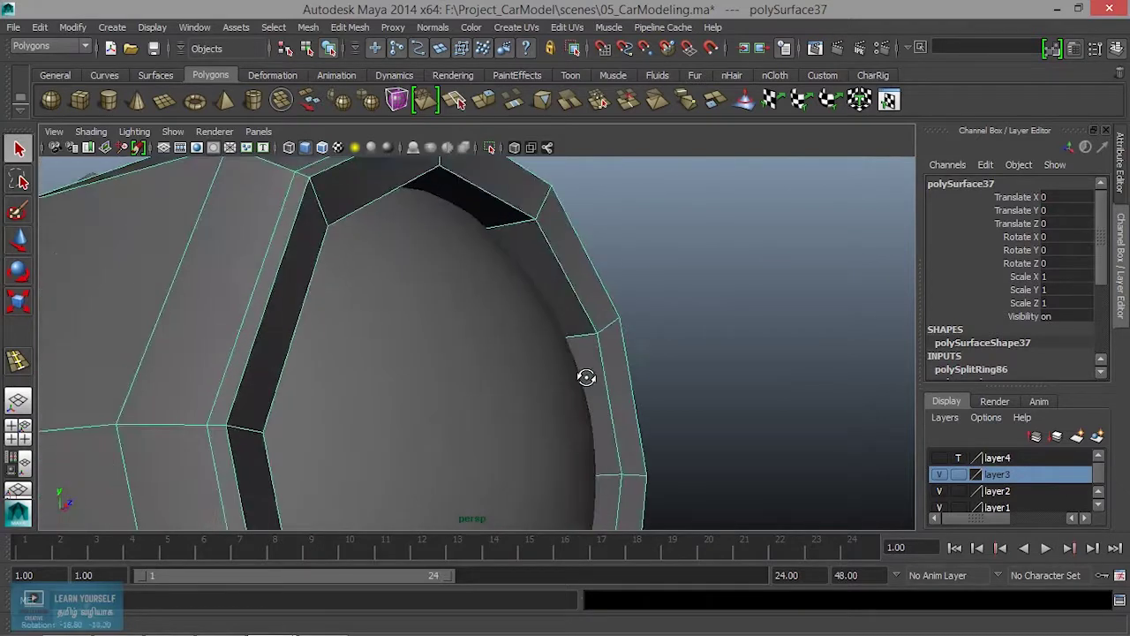
mouse_move(578, 376)
alt+mouse_down()
mouse_move(535, 396)
mouse_move(444, 271)
alt+mouse_up()
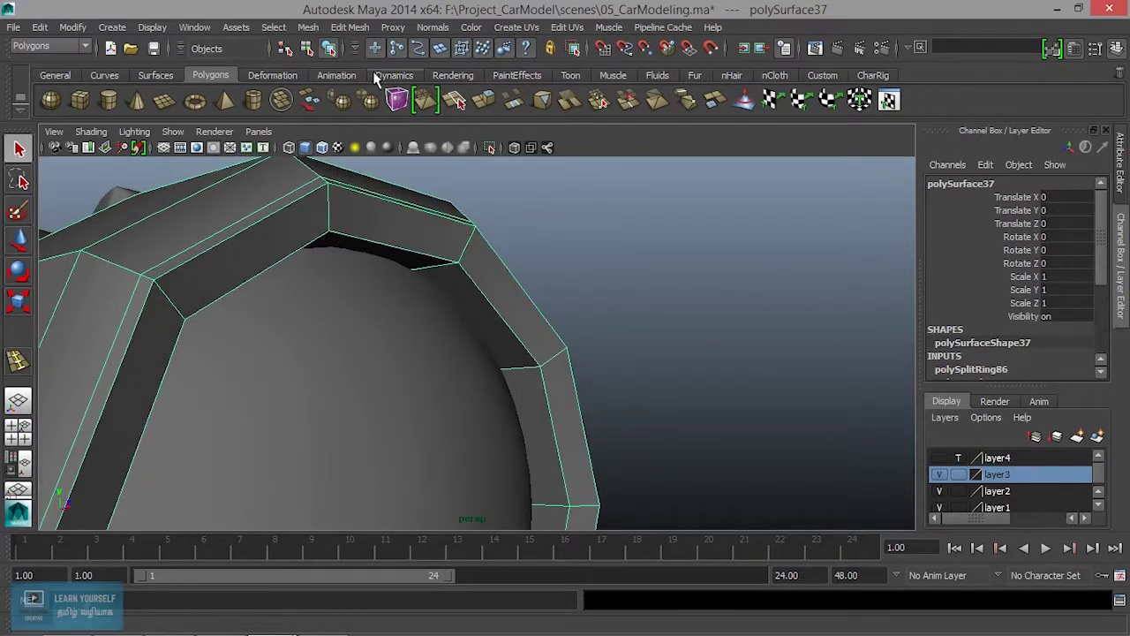
Step: Add two edge loops on the rim and scale the newest one to tighten it
shift+right_drag(430, 280, 516, 371)
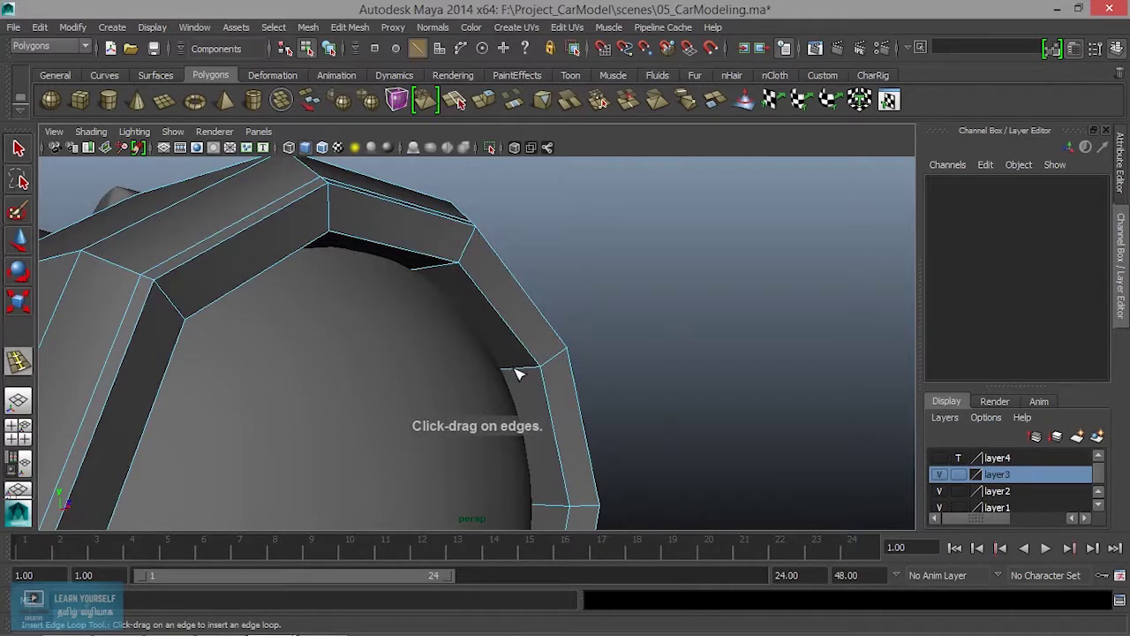
click(519, 374)
scroll(525, 399, up, 2)
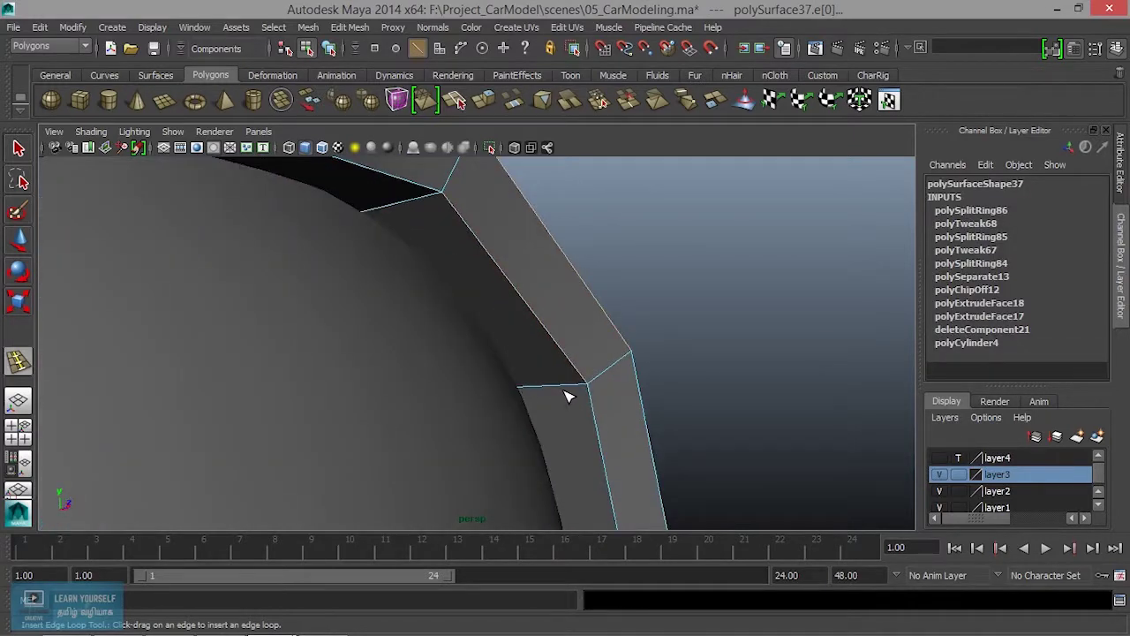
click(548, 390)
scroll(547, 401, down, 3)
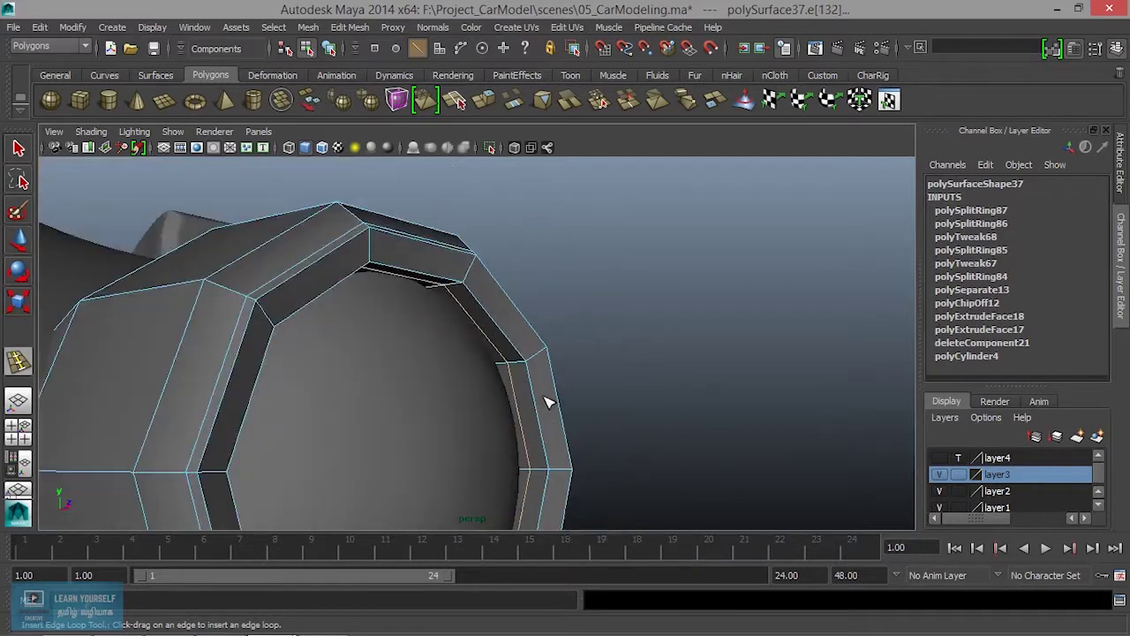
key(r)
scroll(547, 401, down, 3)
alt+drag(537, 409, 453, 480)
drag(437, 412, 479, 416)
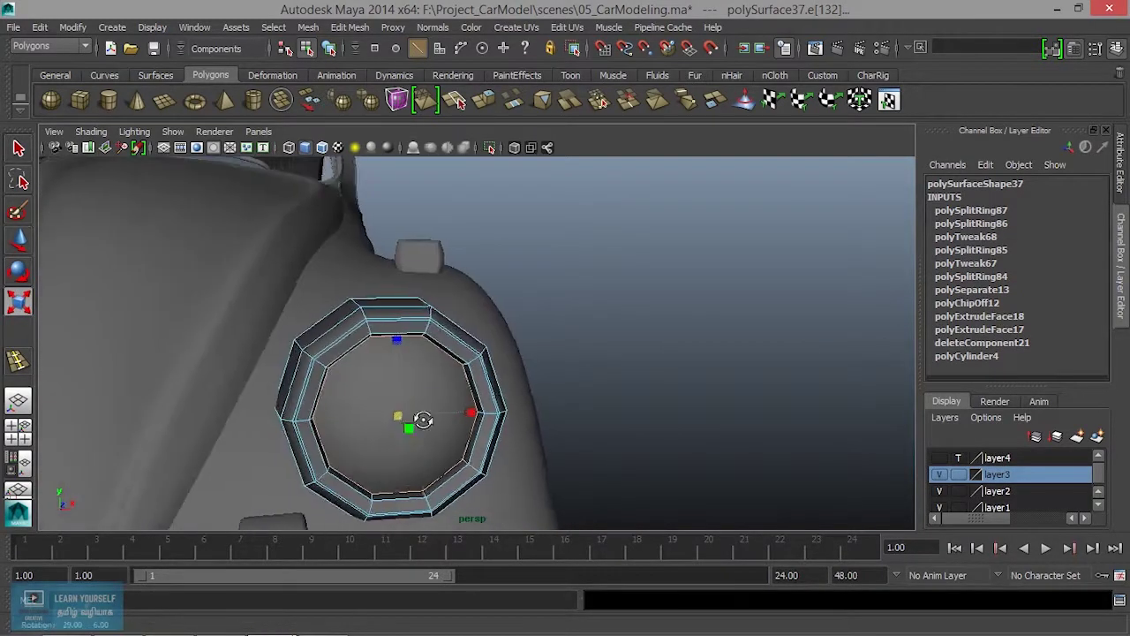
Step: Insert an edge loop near the rim corner, redo it in a better spot, and preview smoothed
scroll(560, 415, up, 3)
alt+drag(559, 415, 580, 374)
scroll(642, 427, up, 2)
alt+drag(641, 427, 575, 409)
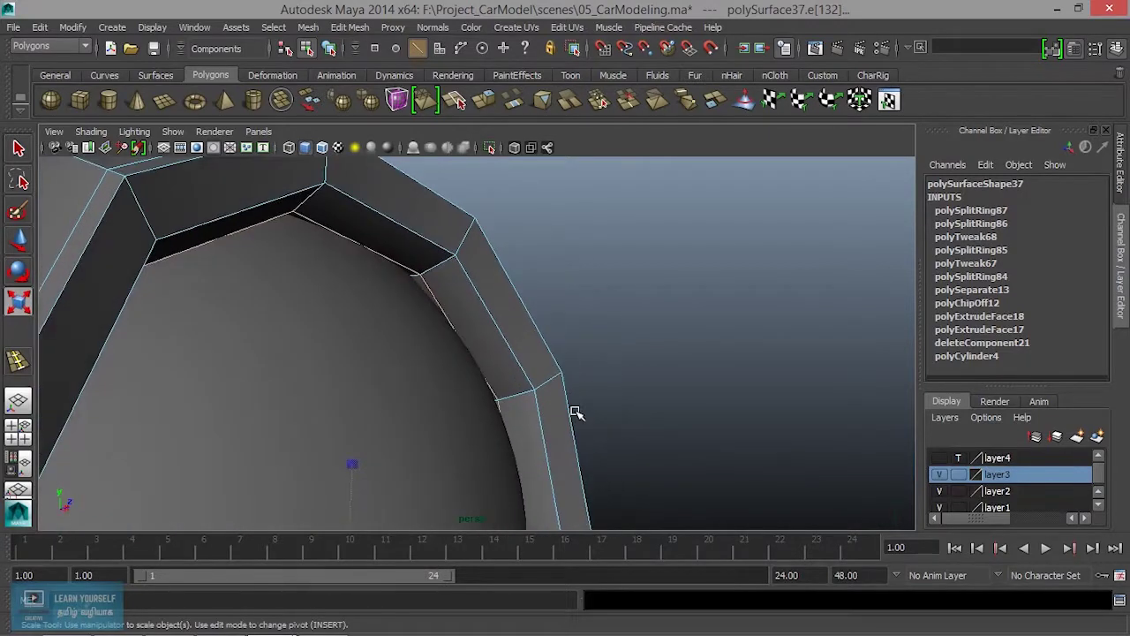
shift+right_drag(575, 409, 525, 396)
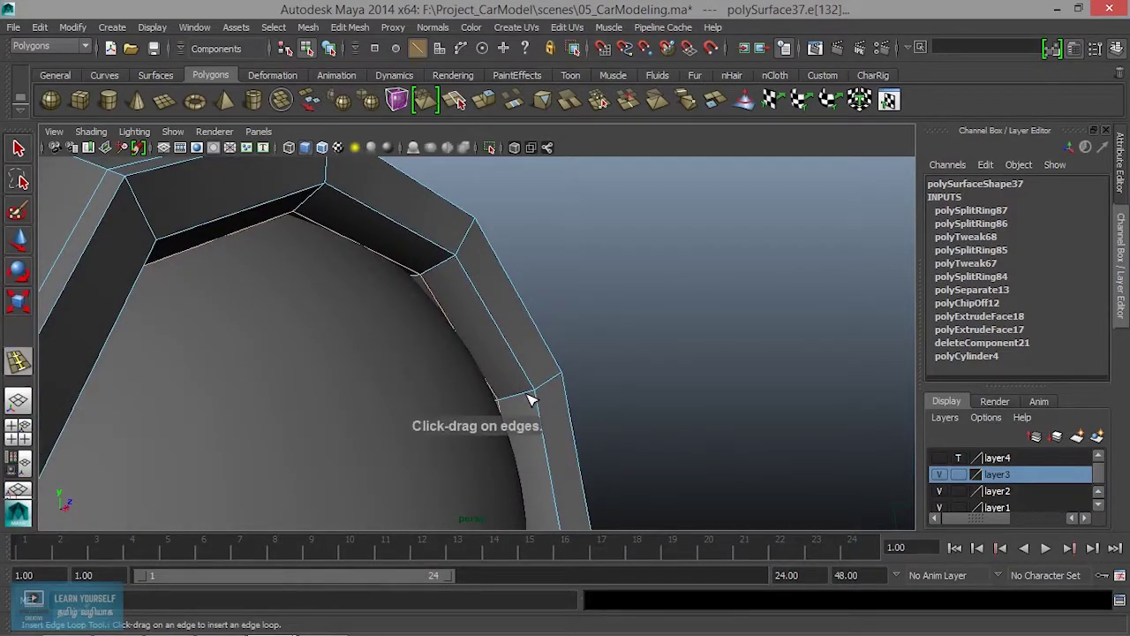
scroll(530, 399, up, 2)
scroll(529, 397, up, 2)
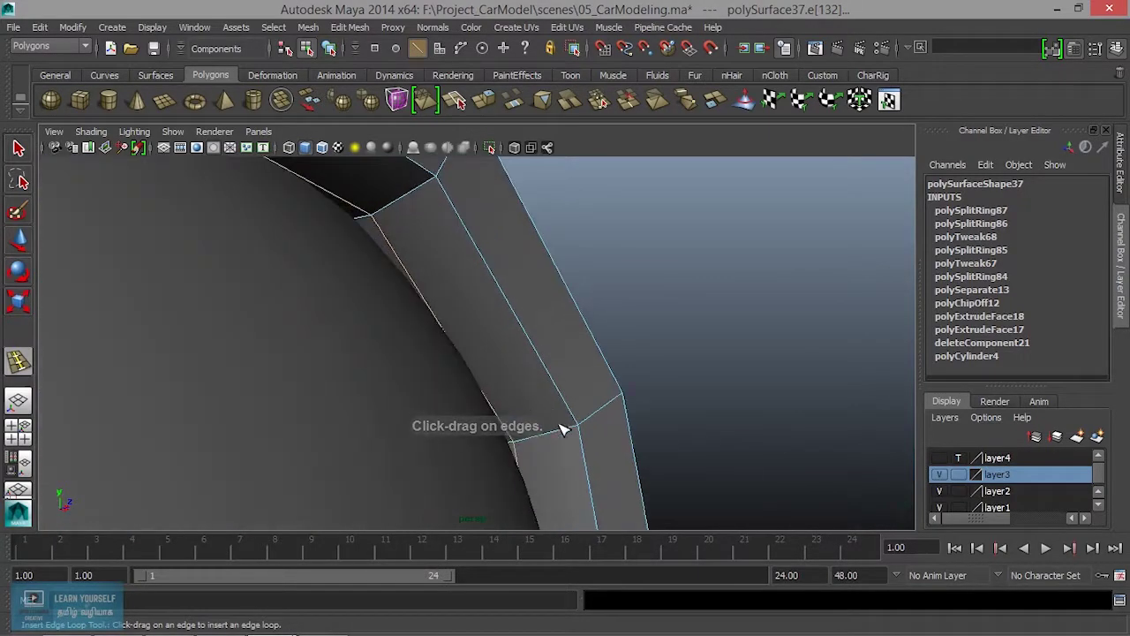
click(567, 433)
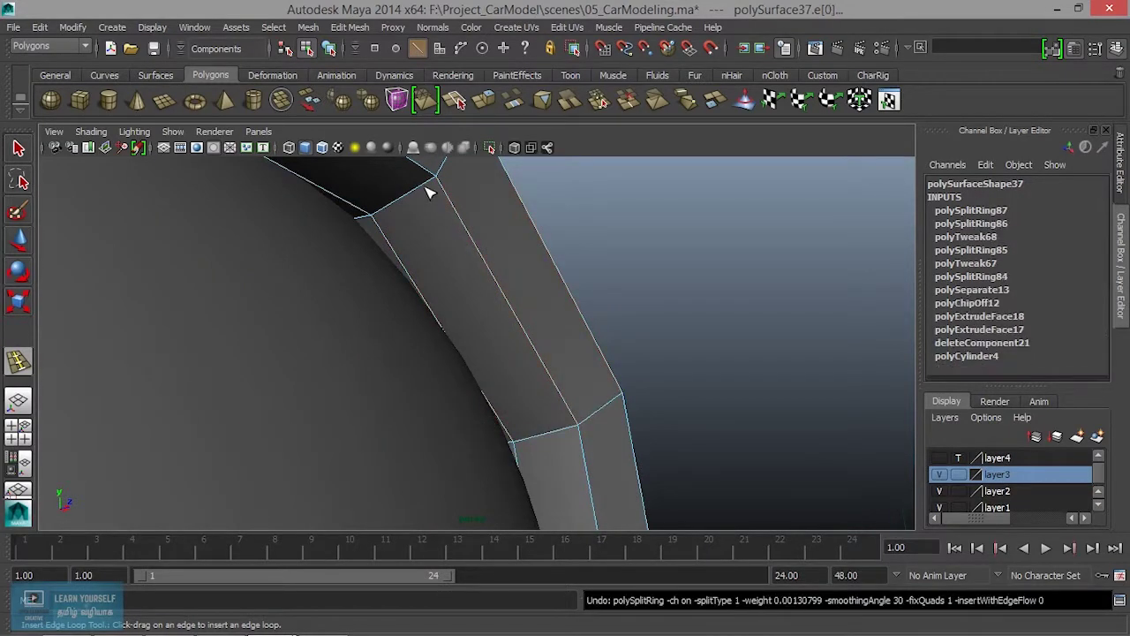
key(ctrl+z)
alt+drag(442, 227, 439, 340)
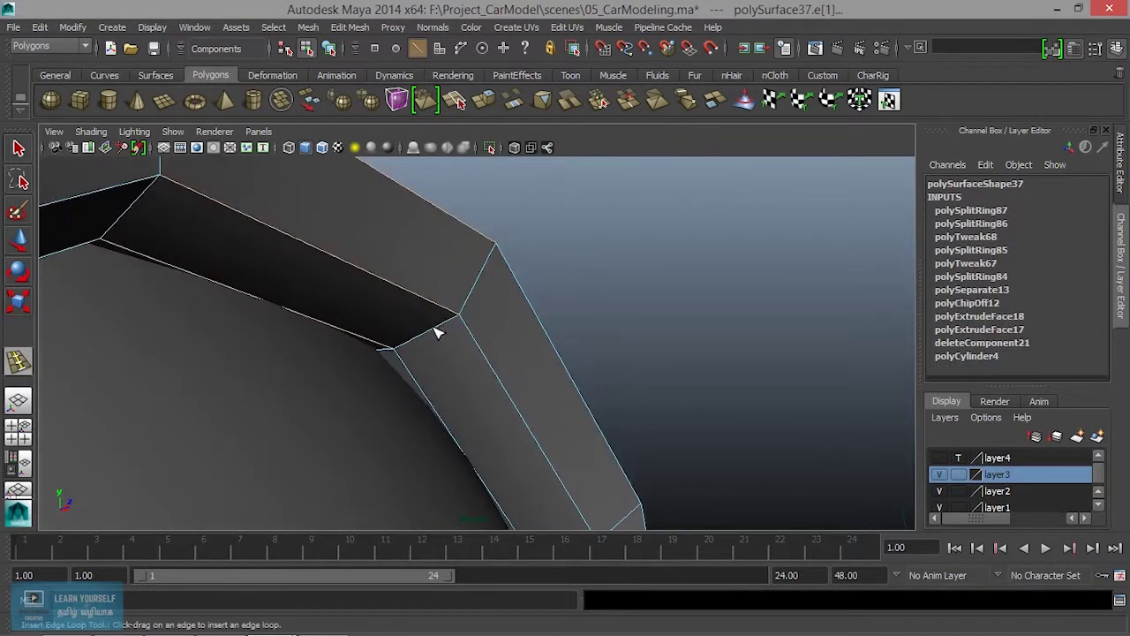
click(419, 302)
mouse_move(420, 302)
alt+mouse_down()
mouse_move(441, 342)
mouse_move(462, 303)
alt+mouse_up()
key(3)
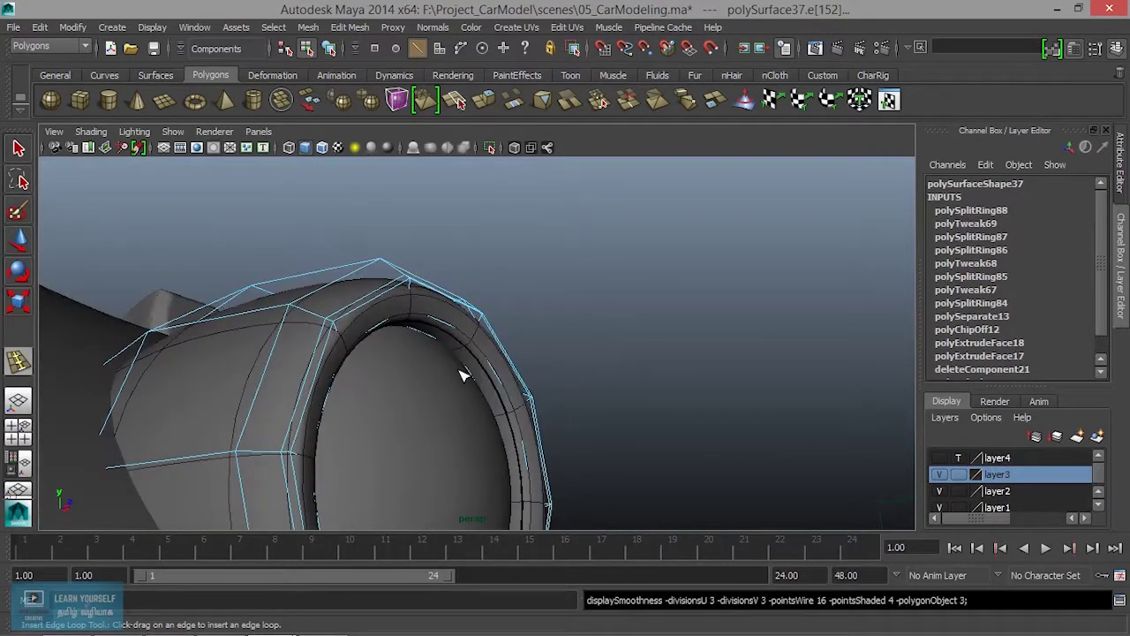
scroll(461, 369, down, 10)
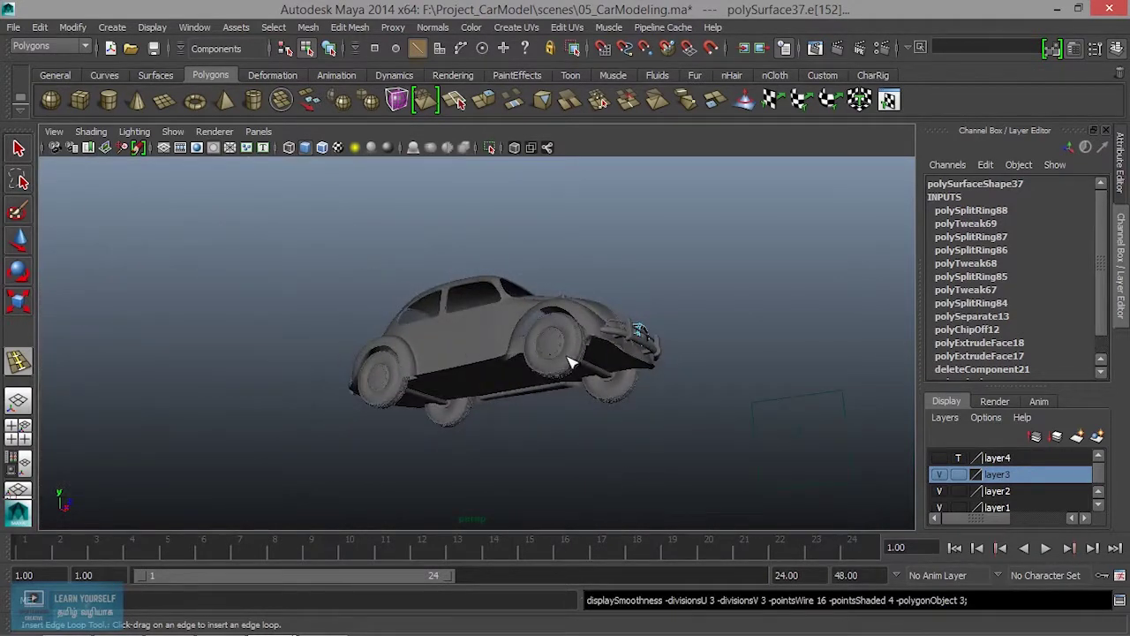
Step: Return to object mode and select the headlight lens cap
key(f)
alt+drag(573, 365, 492, 383)
right_click(550, 215)
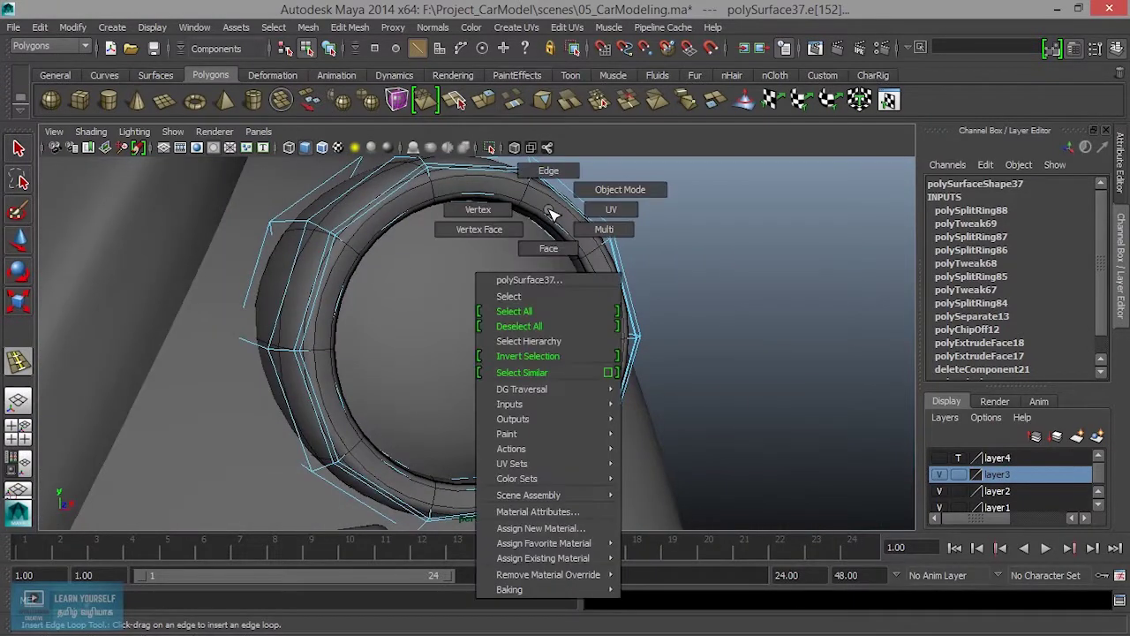
click(620, 189)
mouse_move(574, 228)
alt+mouse_down()
mouse_move(544, 387)
mouse_move(474, 361)
alt+mouse_up()
scroll(574, 386, up, 3)
alt+drag(575, 385, 504, 348)
click(498, 393)
mouse_move(498, 392)
alt+mouse_down()
mouse_move(500, 323)
mouse_move(441, 373)
mouse_move(610, 383)
mouse_move(514, 389)
mouse_move(562, 386)
mouse_move(529, 400)
alt+mouse_up()
Step: Nudge the lens cap to Translate Y -0.119, then deselect it and select the housing
key(w)
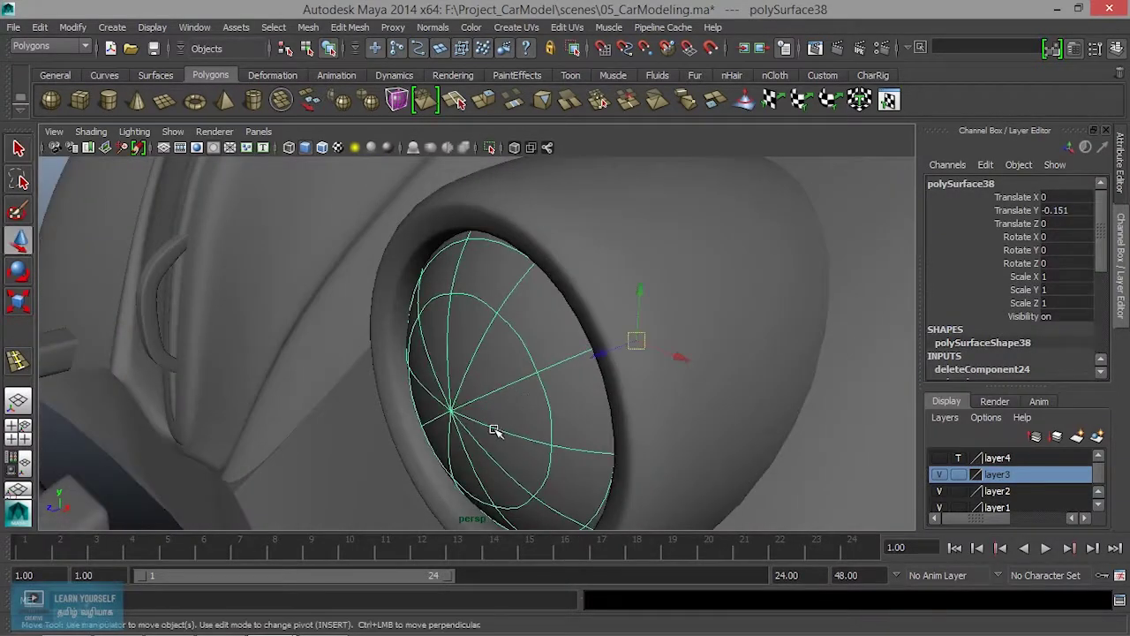
mouse_move(597, 352)
mouse_down()
mouse_move(587, 373)
mouse_move(494, 398)
mouse_move(688, 395)
mouse_move(736, 377)
mouse_up()
click(736, 376)
scroll(644, 396, down, 5)
mouse_move(644, 397)
alt+mouse_down()
mouse_move(530, 379)
mouse_move(570, 405)
mouse_move(632, 406)
mouse_move(656, 373)
mouse_move(646, 375)
alt+mouse_up()
click(578, 340)
mouse_move(574, 336)
alt+mouse_down()
mouse_move(618, 371)
mouse_move(668, 383)
alt+mouse_up()
alt+middle_drag(668, 383, 487, 413)
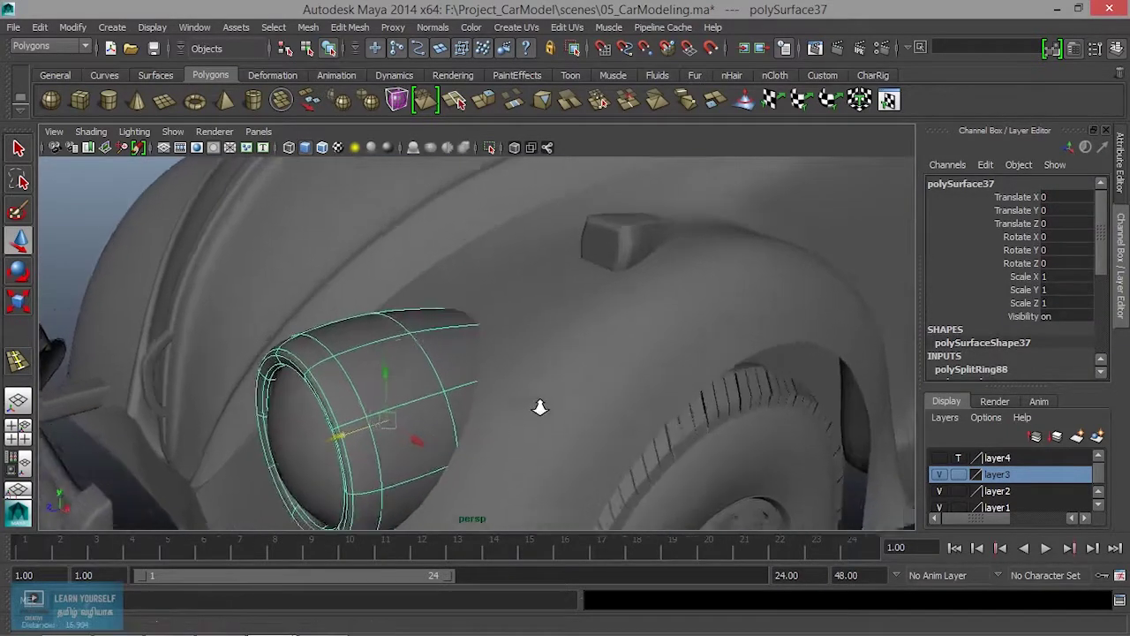